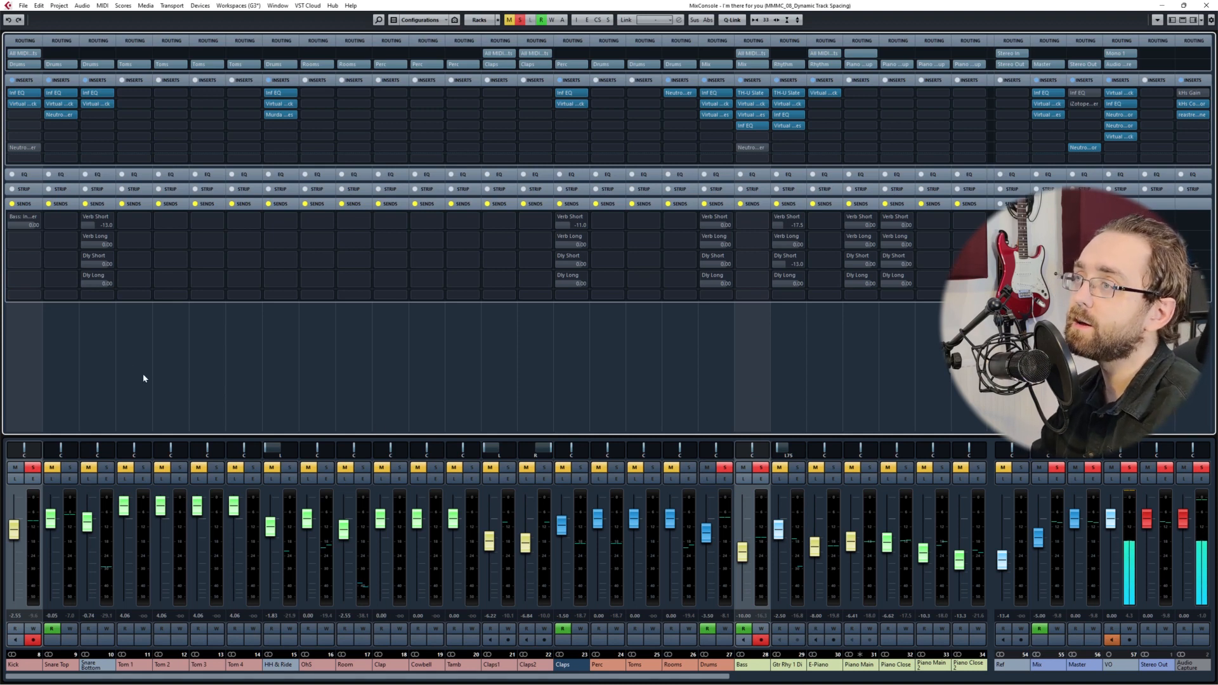
# Step: Open the Neutron Equalizer on the Bass channel's sixth insert and take it out of bypass
pyautogui.click(757, 148)
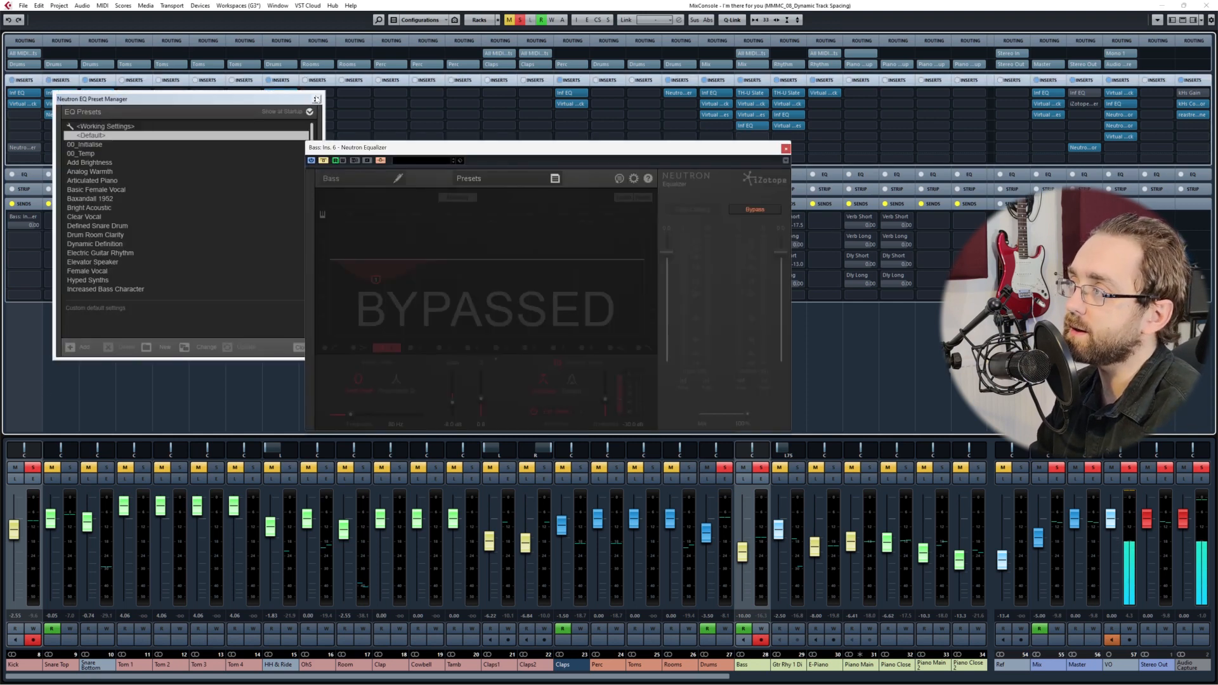
pyautogui.moveTo(418, 150); pyautogui.dragTo(666, 189)
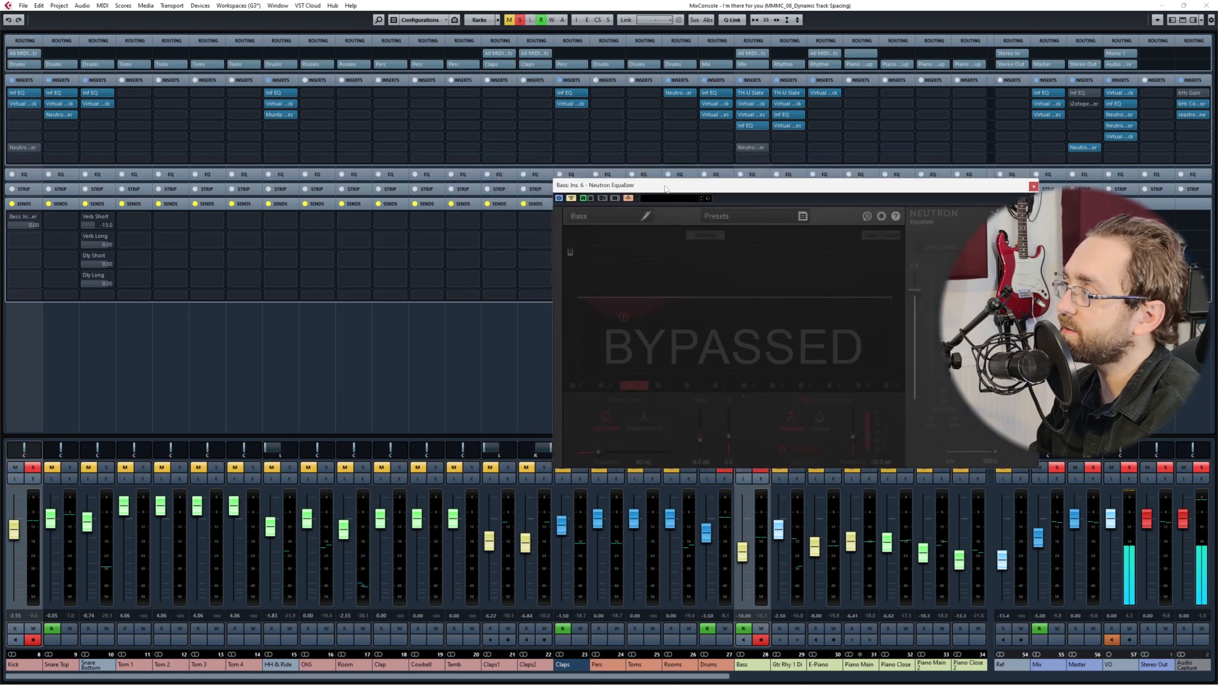
pyautogui.click(572, 199)
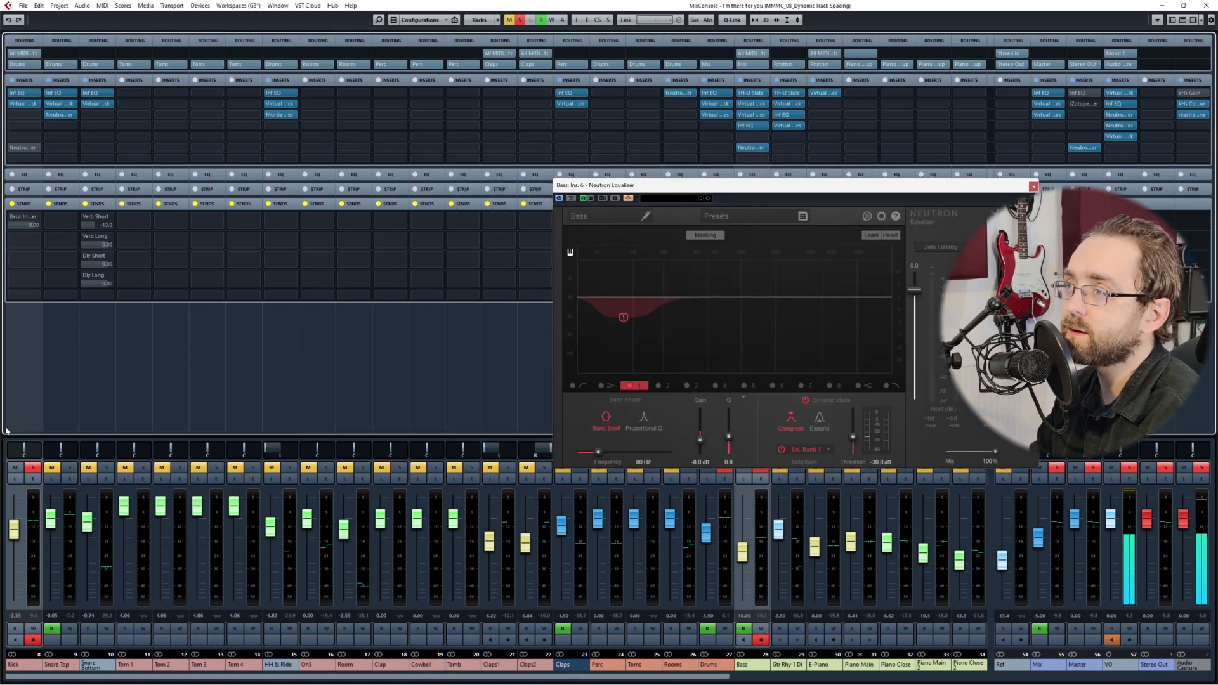
# Step: Activate the Kick channel's send and check that it routes to the side-chain of the Bass Neutron Equalizer
pyautogui.click(12, 216)
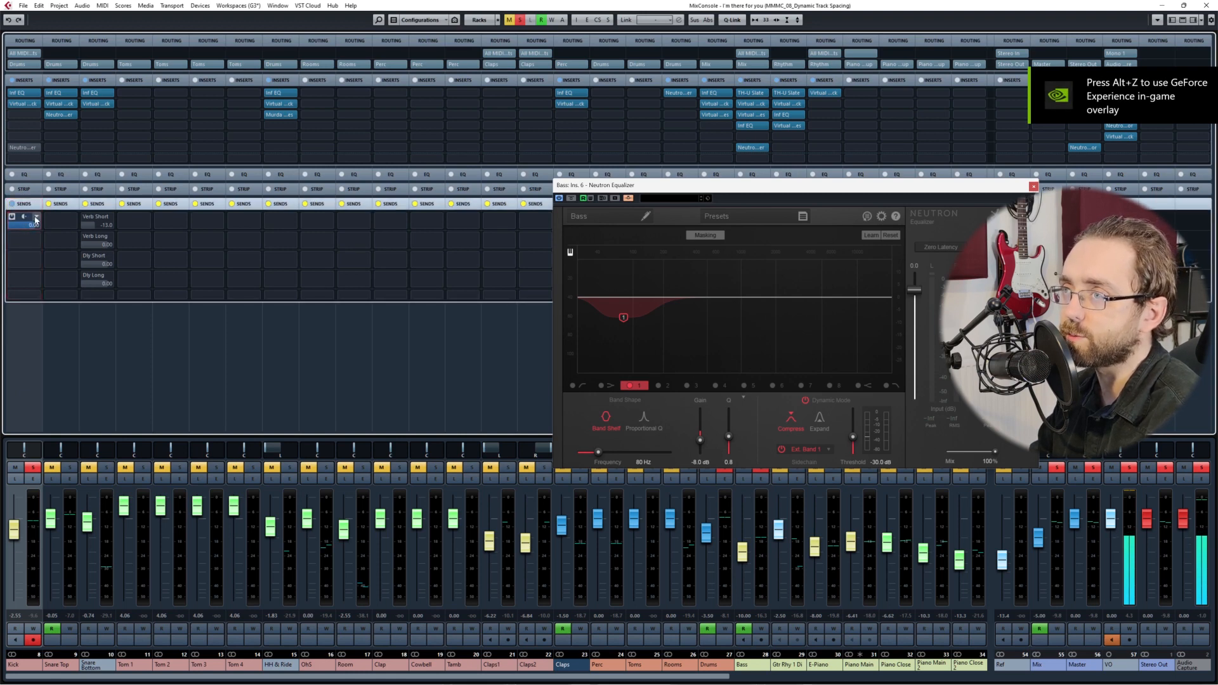
pyautogui.click(37, 218)
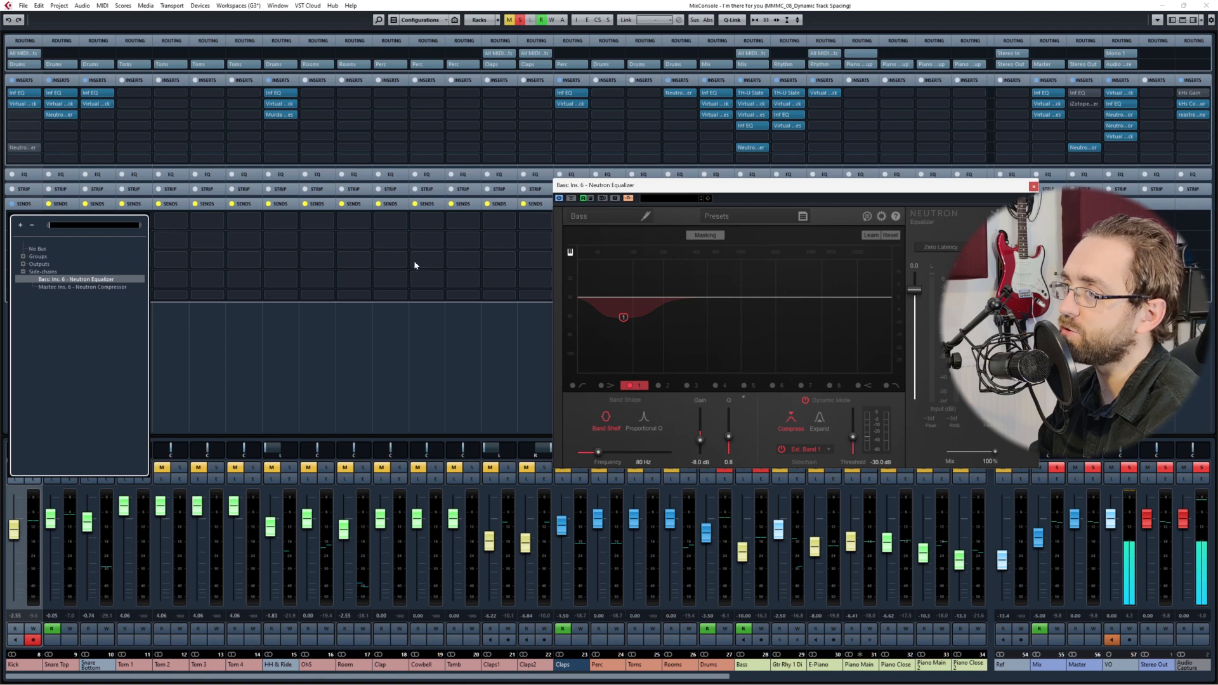
pyautogui.click(800, 189)
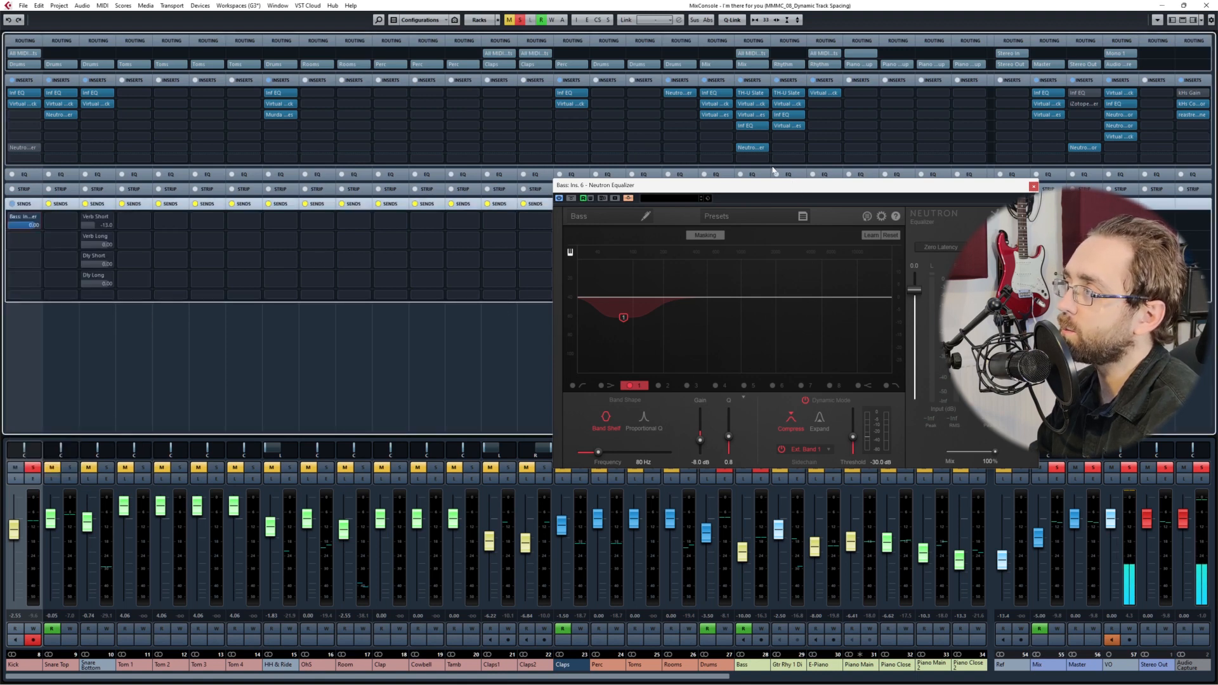
pyautogui.moveTo(767, 184); pyautogui.dragTo(686, 158)
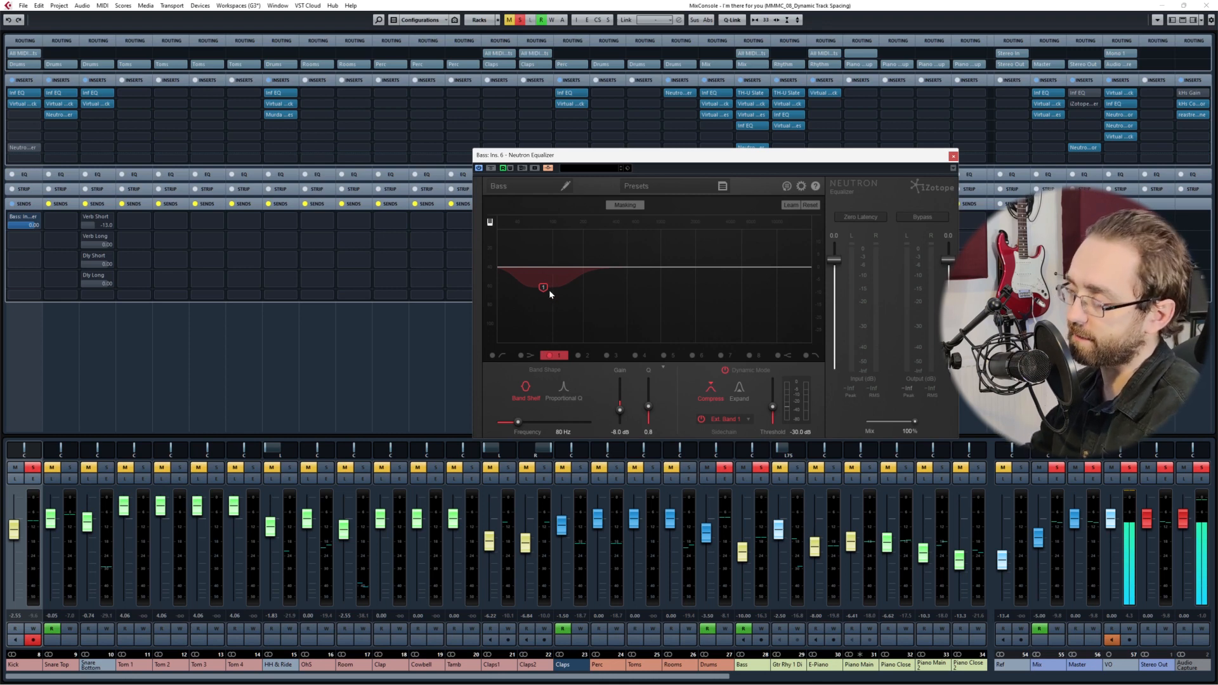
# Step: Set the gain of band 1 in the Bass equalizer to 0 dB
pyautogui.click(619, 432)
pyautogui.write('0')
pyautogui.press('Return')
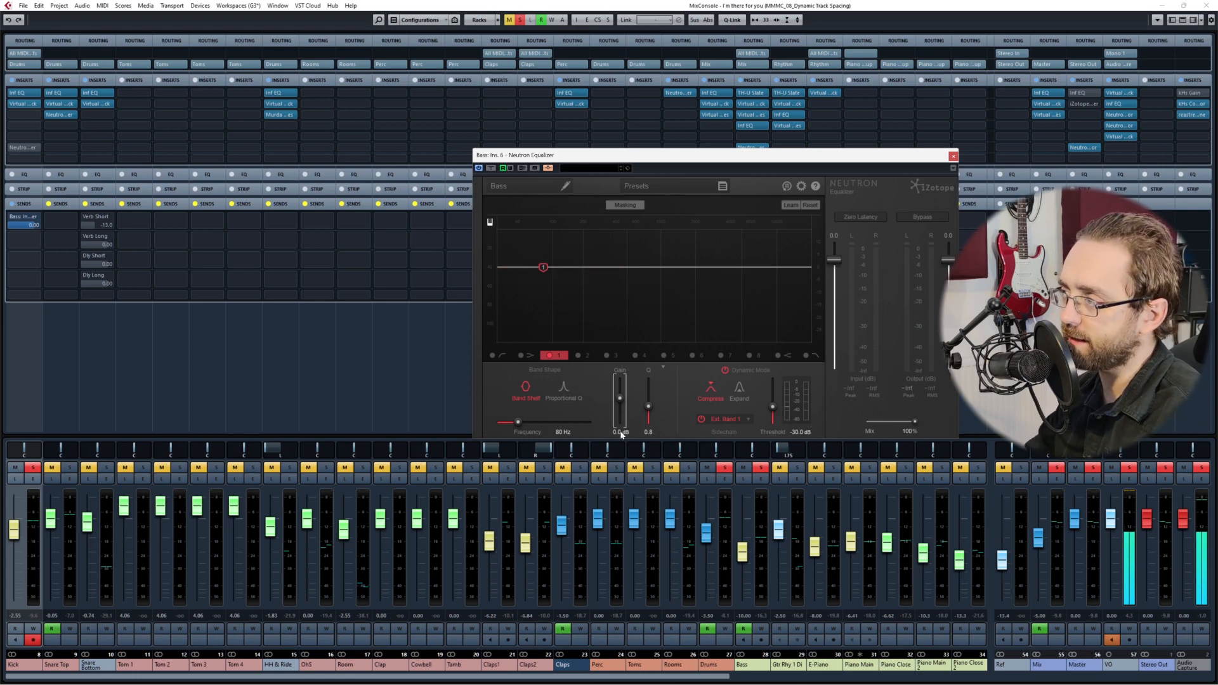
# Step: Show the Masking view against the kick in the Bass equalizer and activate the Kick channel's Neutron Equalizer
pyautogui.click(625, 204)
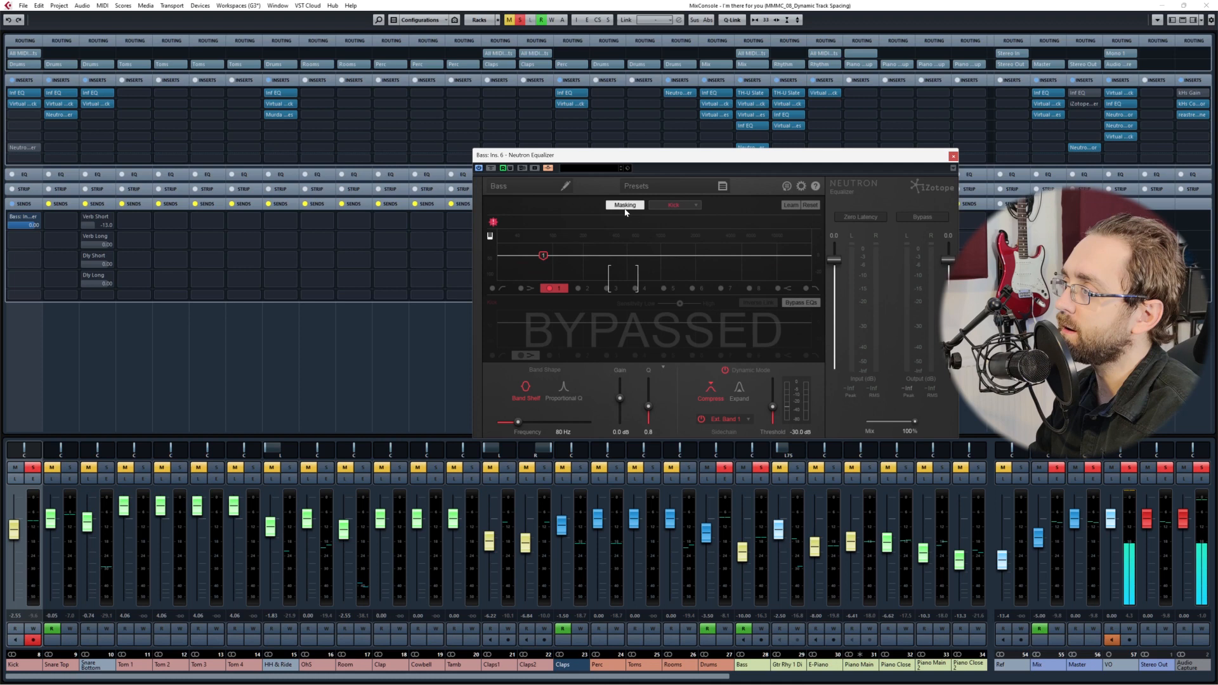
pyautogui.click(675, 205)
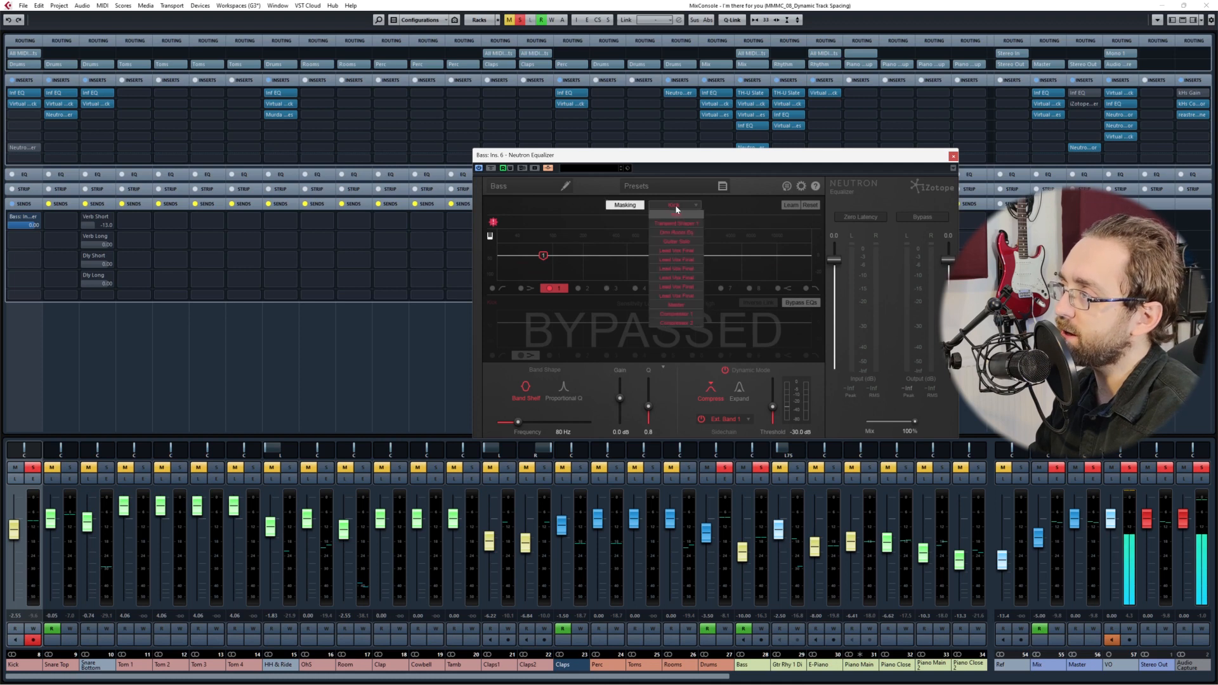
pyautogui.click(23, 149)
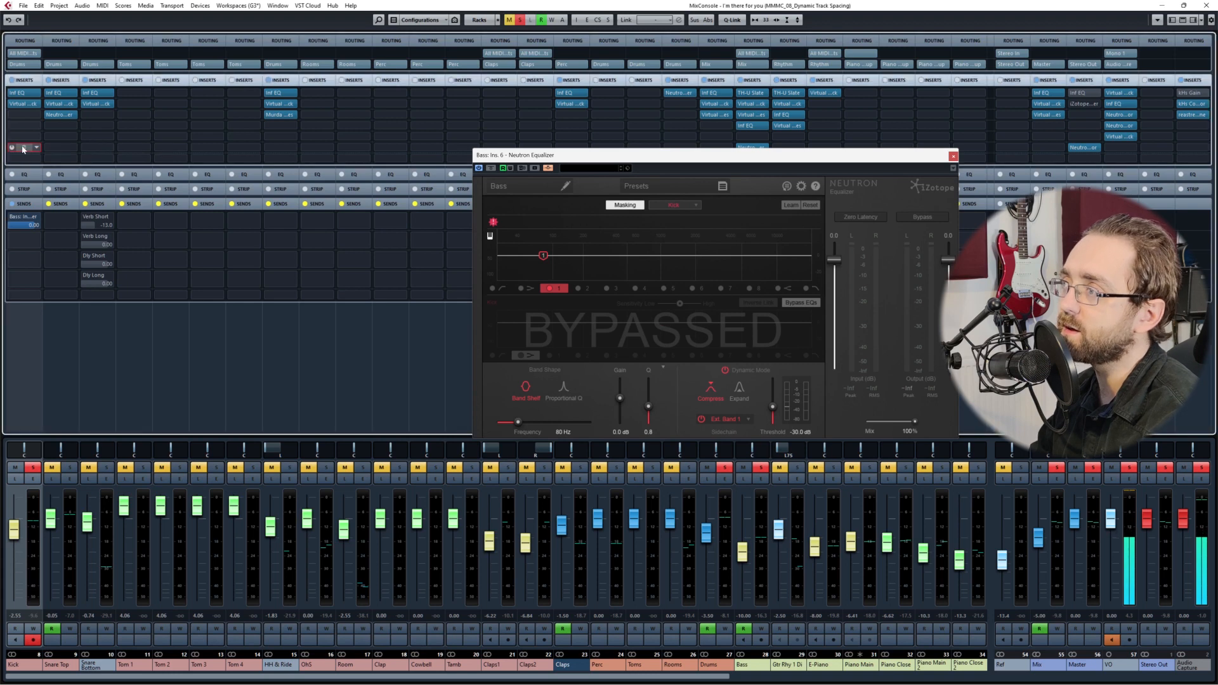
pyautogui.click(23, 148)
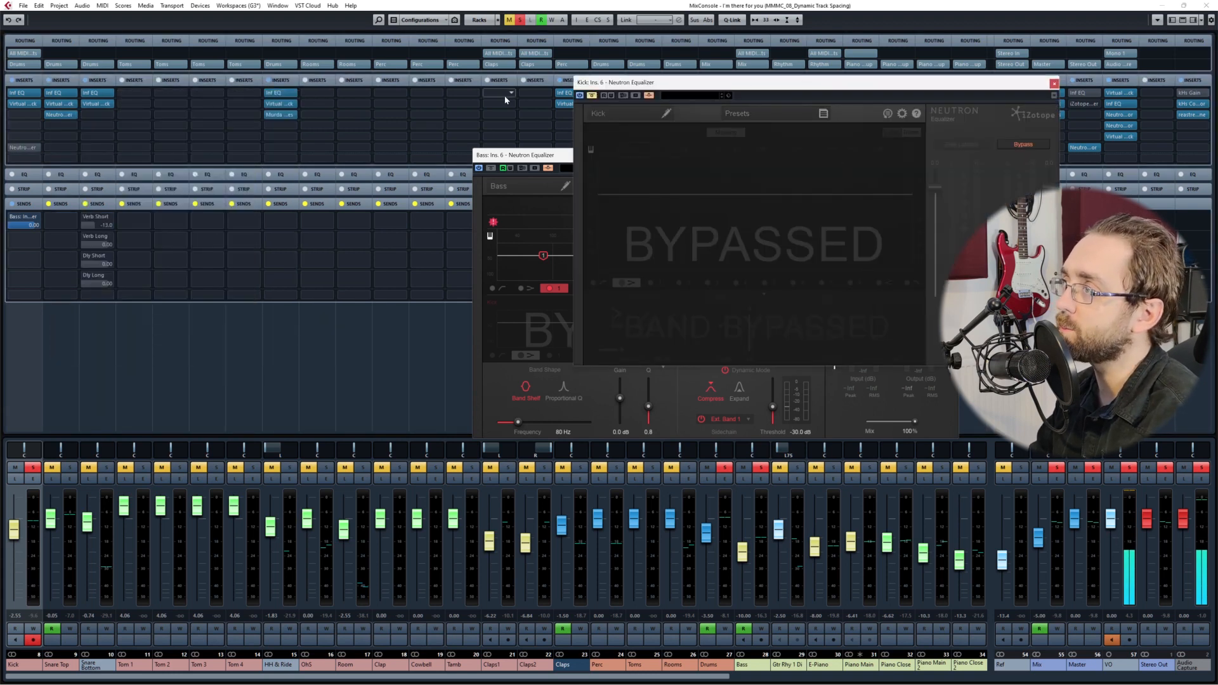
pyautogui.click(591, 95)
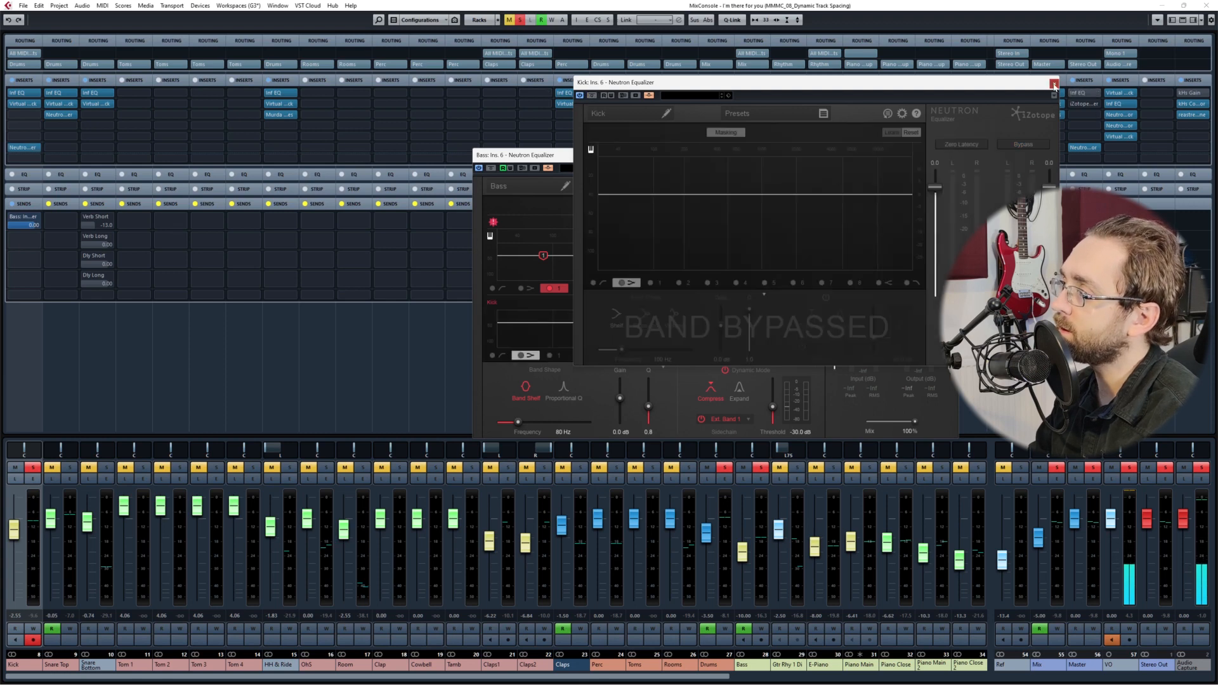
pyautogui.click(1053, 83)
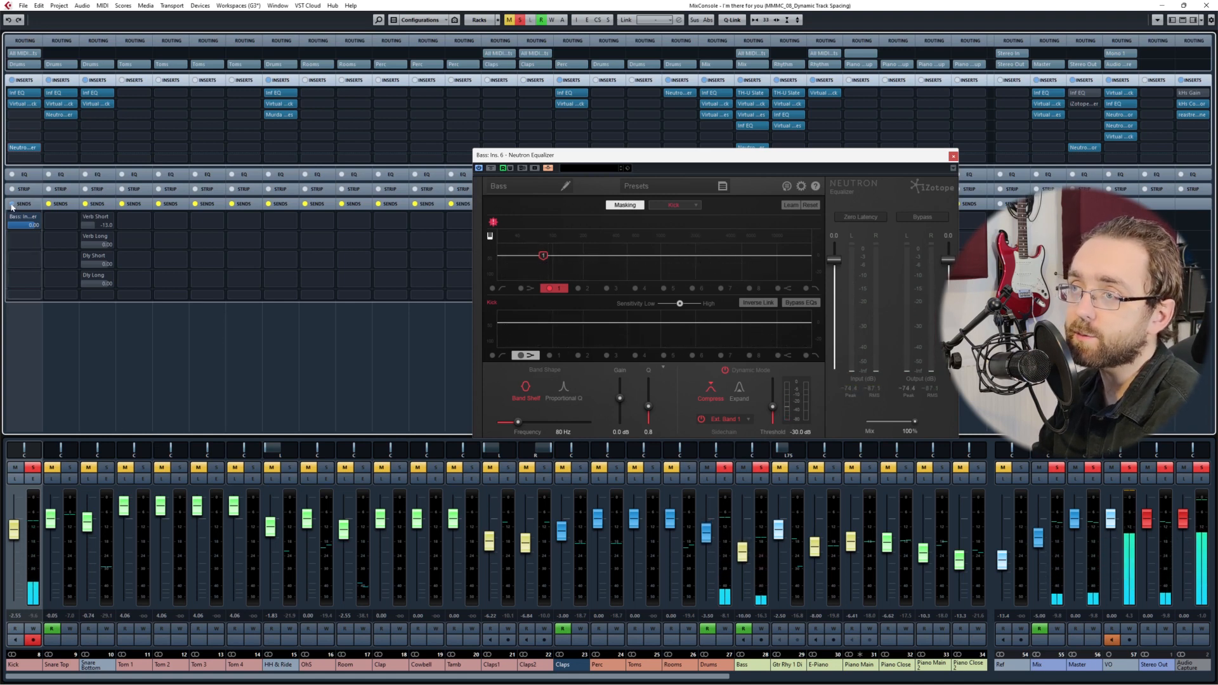
# Step: Bypass the Kick channel's Neutron Equalizer and turn off the Masking view in the Bass equalizer
pyautogui.click(12, 147)
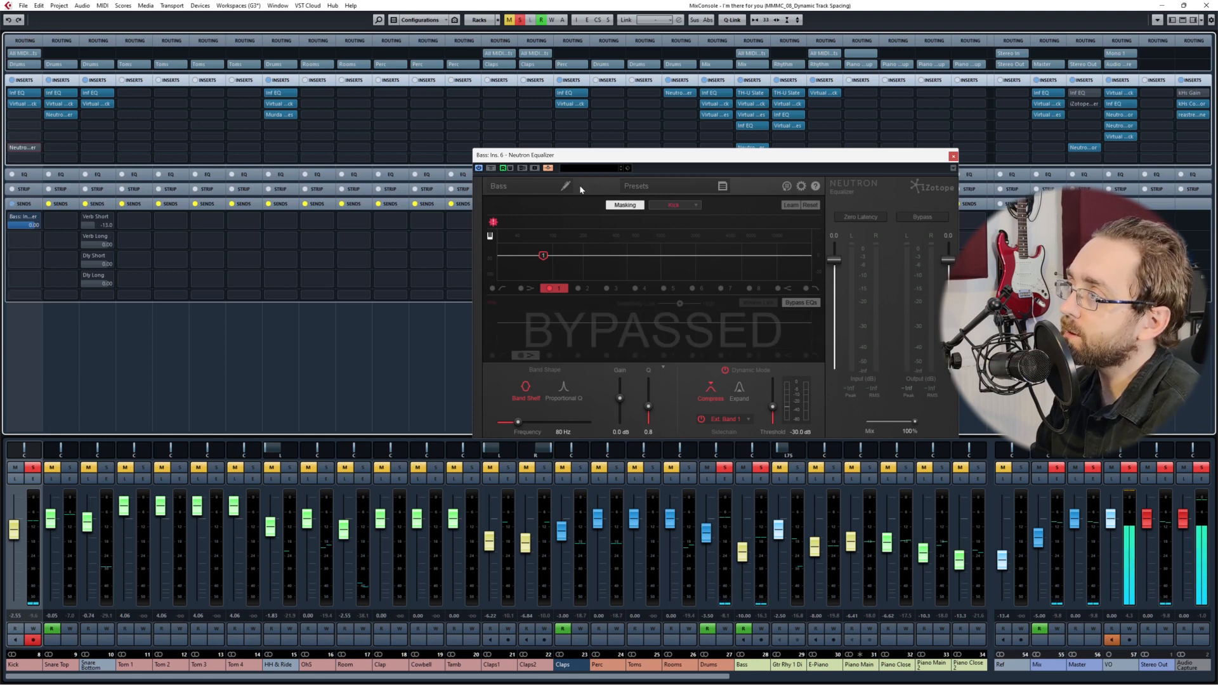
pyautogui.click(622, 205)
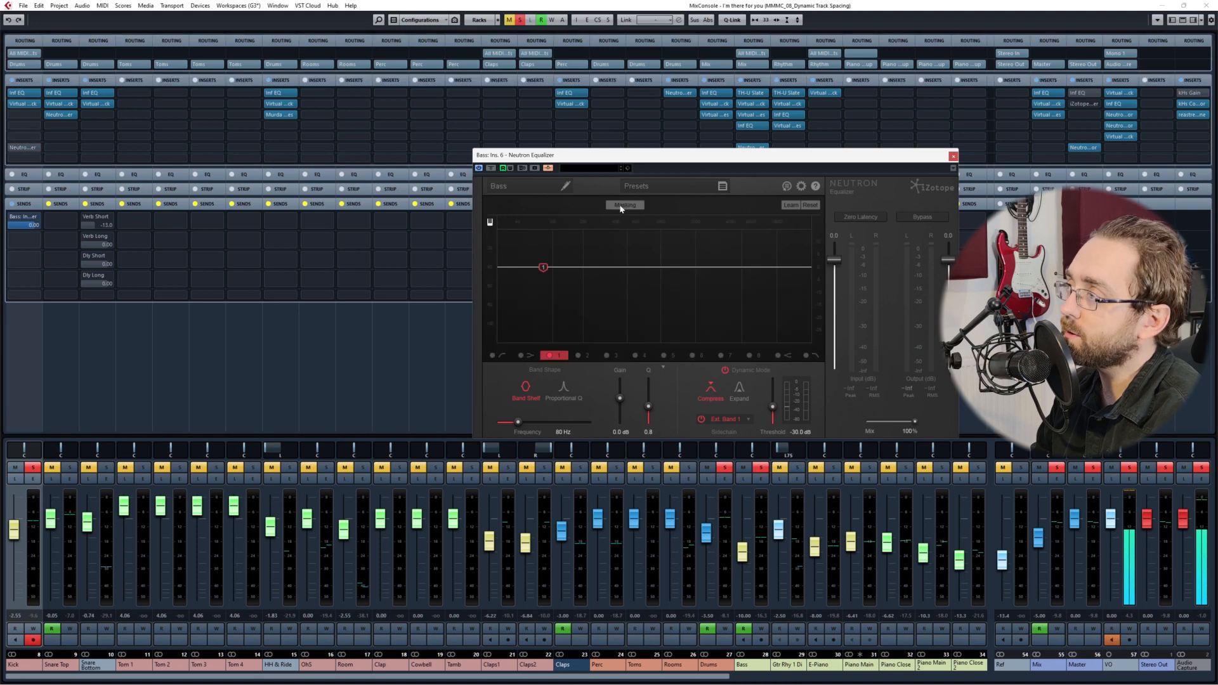
pyautogui.moveTo(704, 160); pyautogui.dragTo(618, 141)
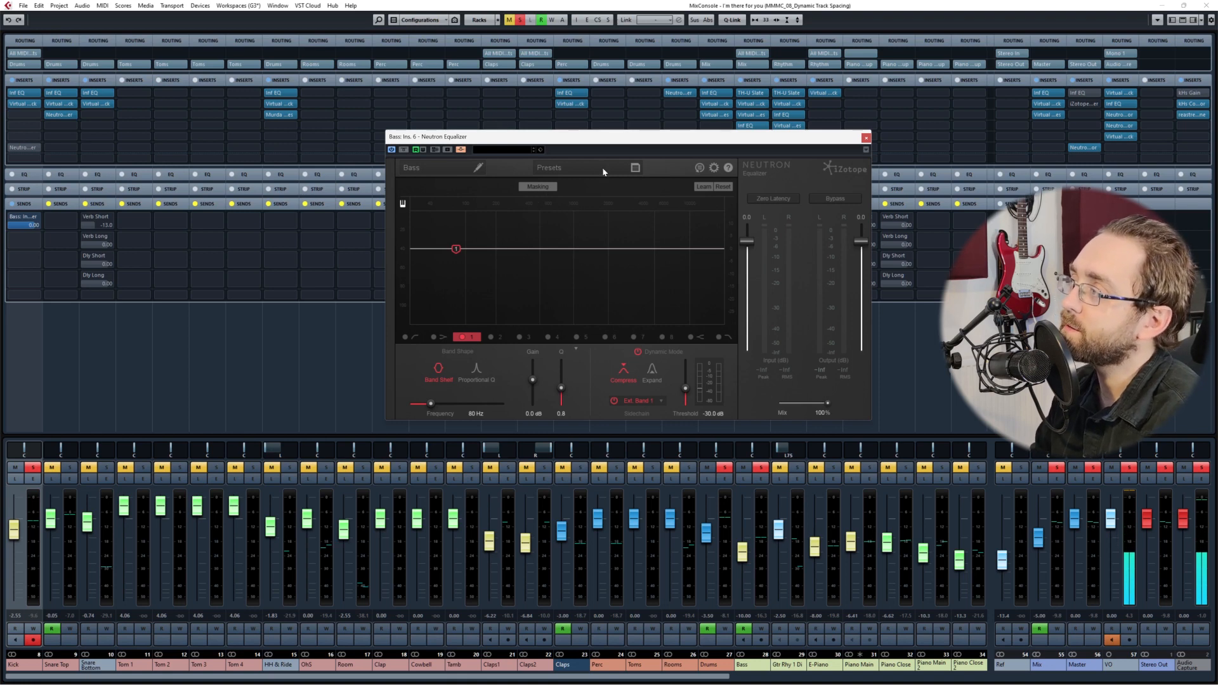
# Step: Set the Bass equalizer's band 1 gain to -8 dB and choose Ext. Band 1 as its dynamic side-chain source
pyautogui.click(533, 414)
pyautogui.write('-8')
pyautogui.press('Return')
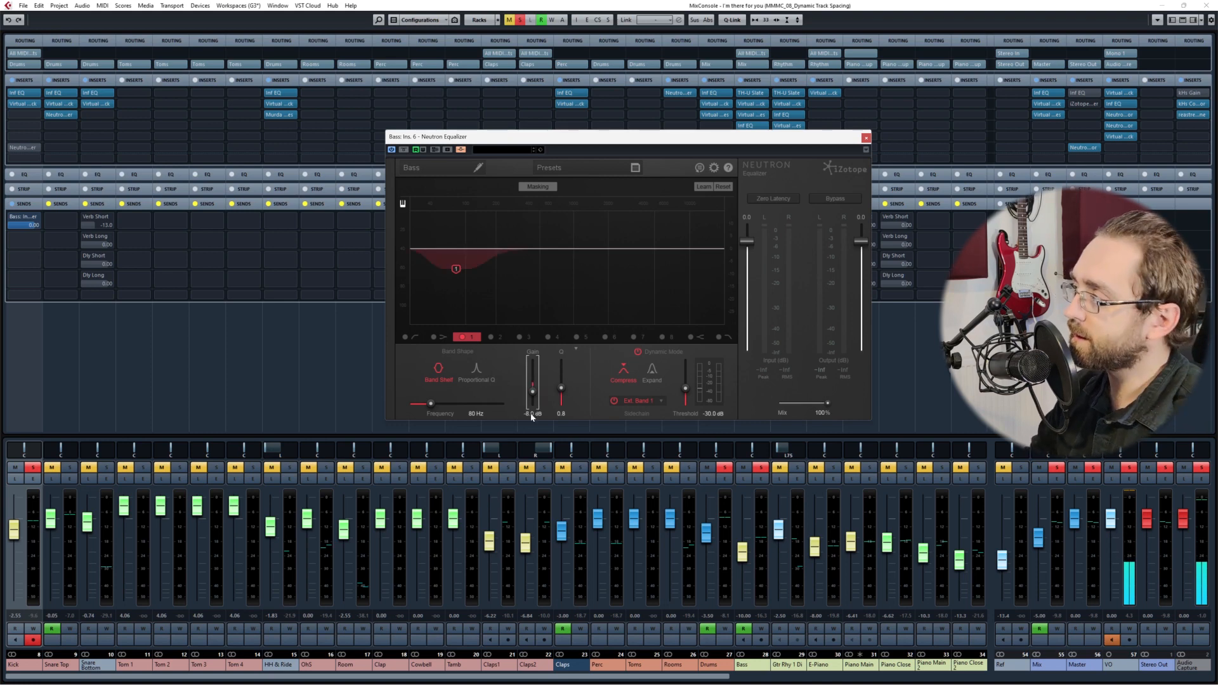
pyautogui.click(638, 352)
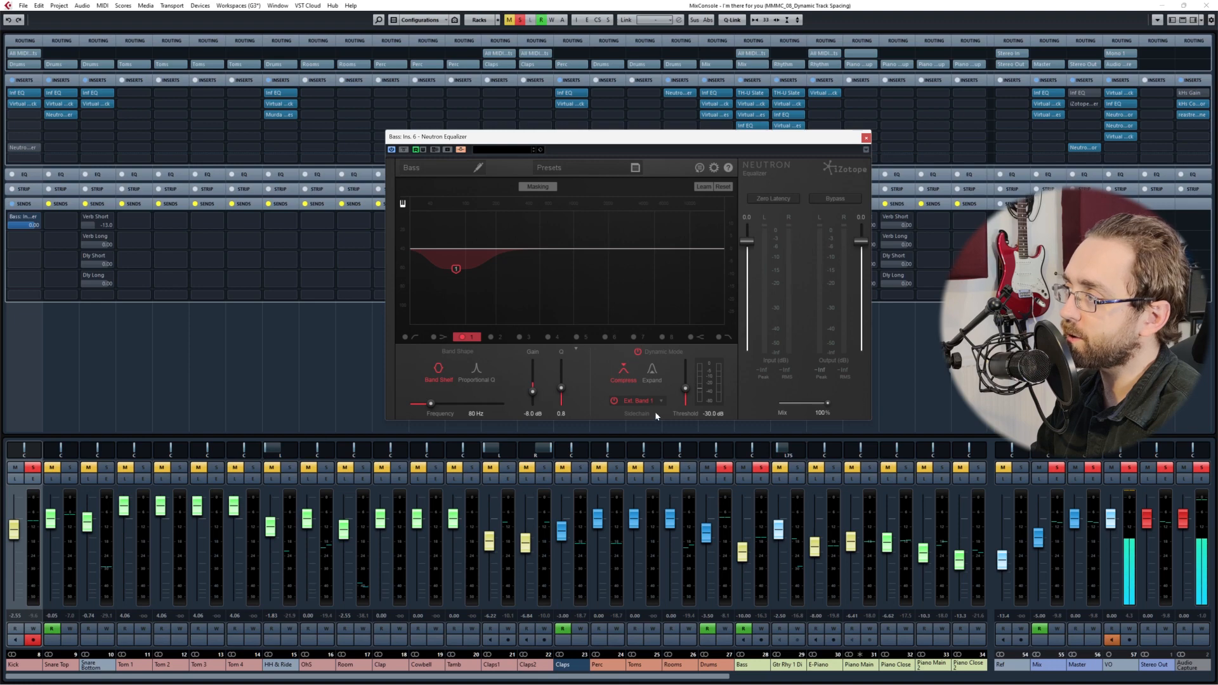
pyautogui.click(658, 402)
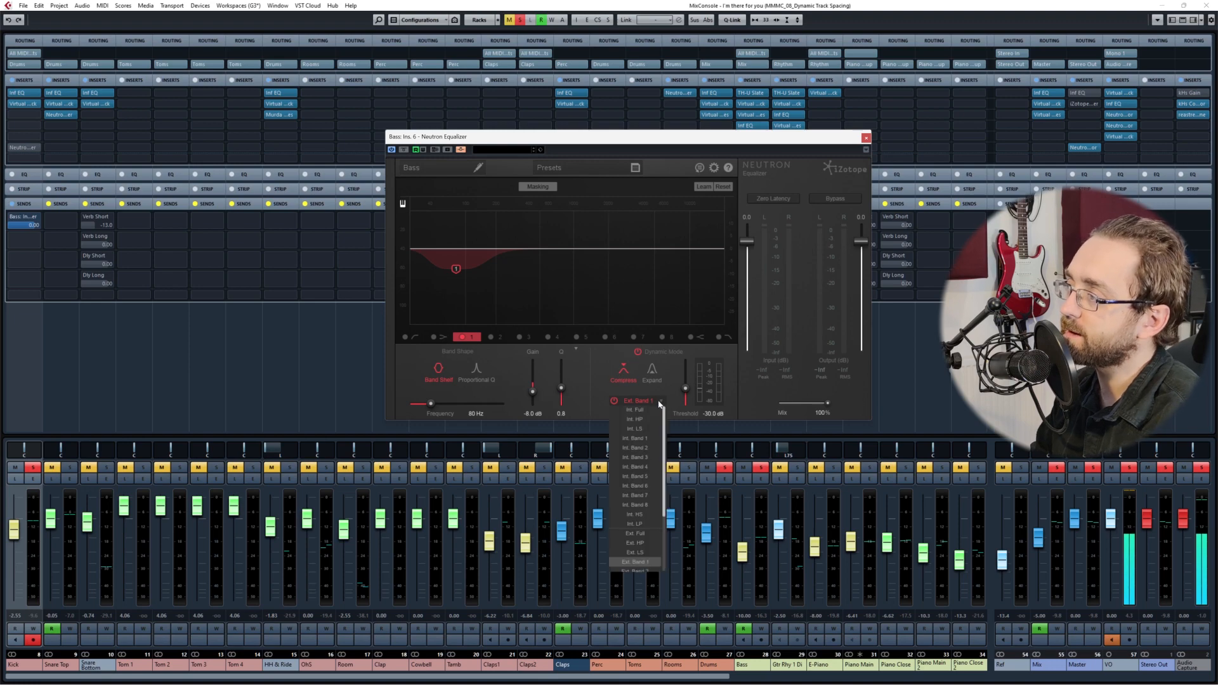
pyautogui.click(644, 563)
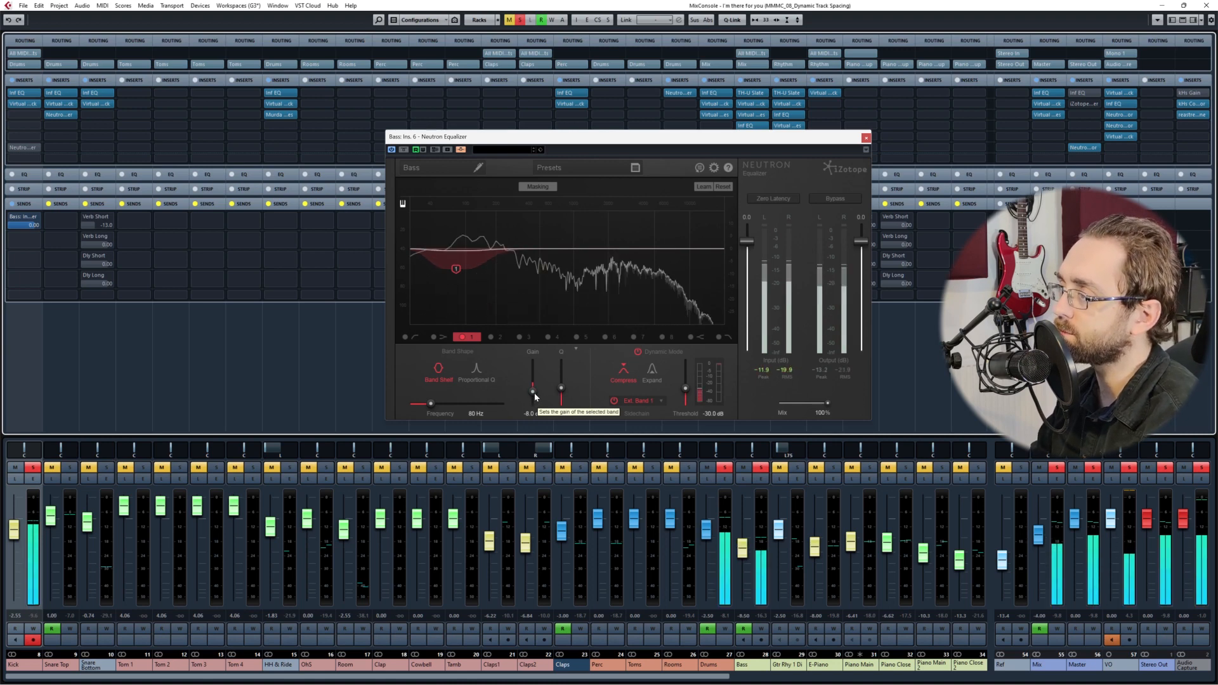
# Step: Exaggerate the Bass equalizer's band 1 cut to -30 dB, and return its gain to -8 dB
pyautogui.moveTo(535, 397); pyautogui.dragTo(531, 421)
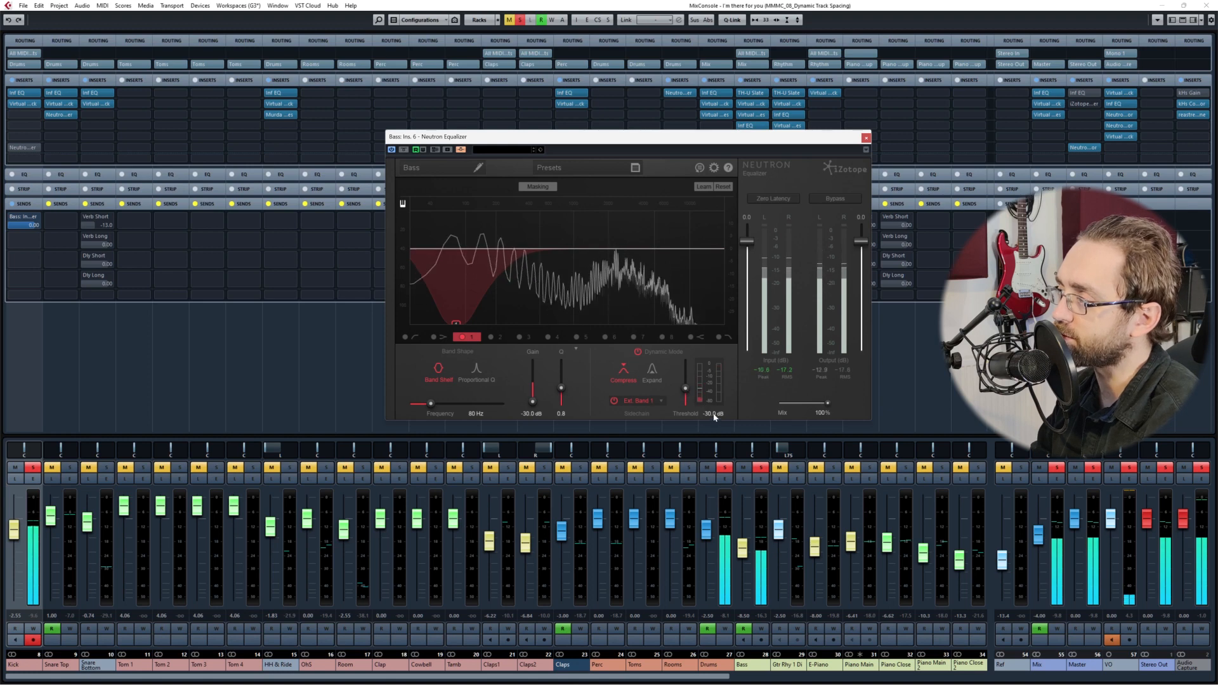
pyautogui.moveTo(714, 416); pyautogui.dragTo(700, 448)
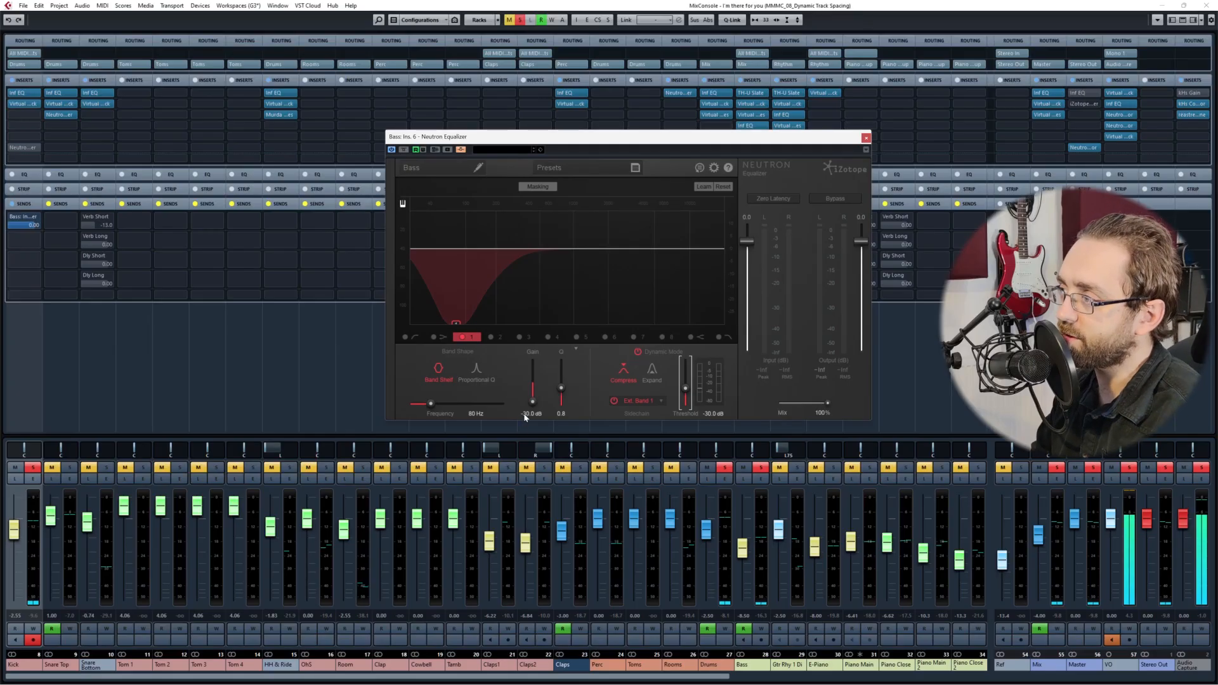
pyautogui.click(524, 413)
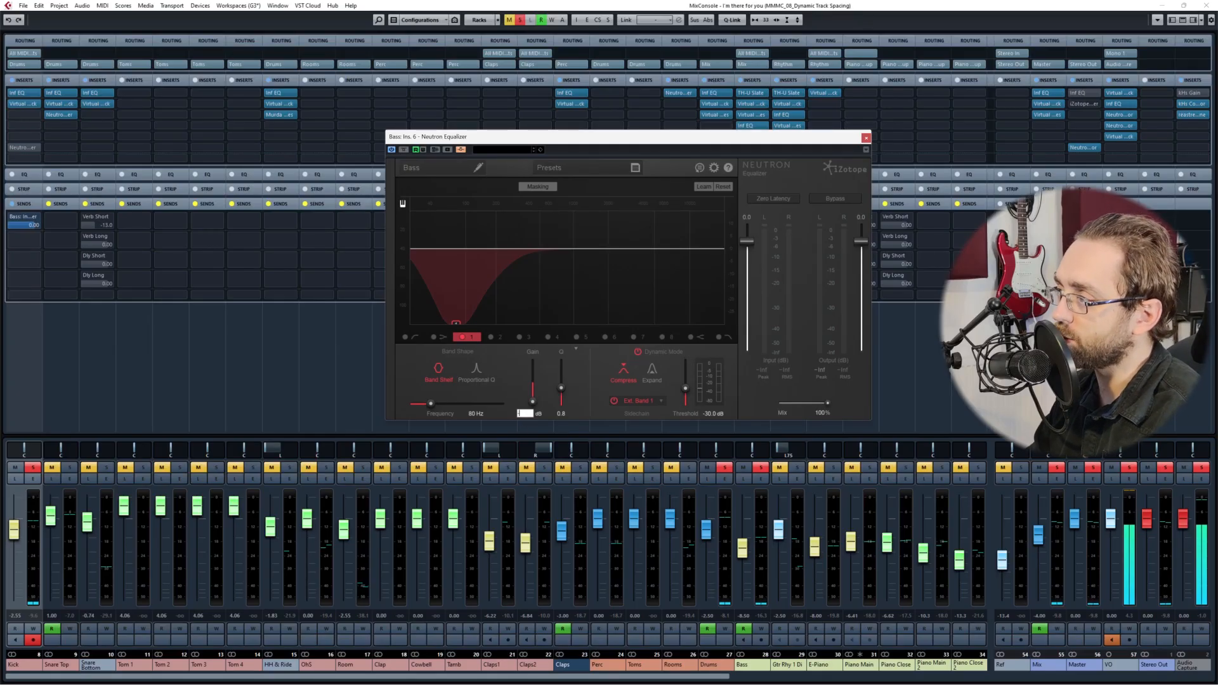
pyautogui.press('Return')
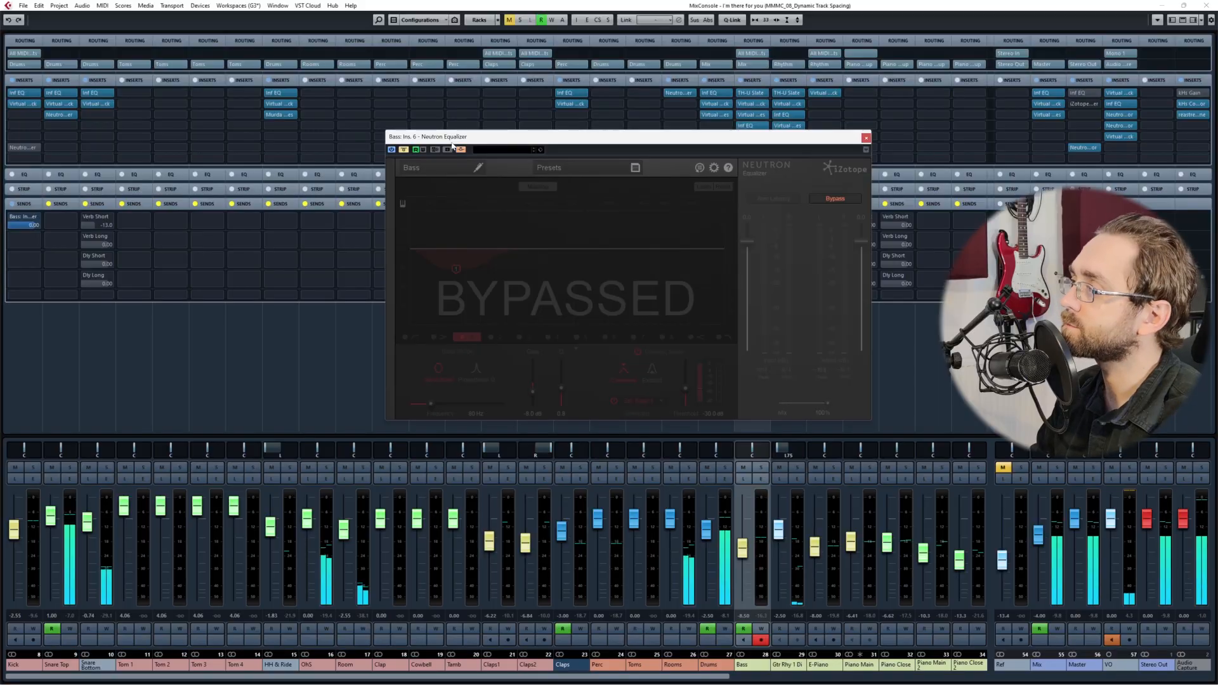
# Step: Compare the full mix with the Bass Neutron Equalizer active and bypassed
pyautogui.moveTo(452, 143); pyautogui.dragTo(480, 111)
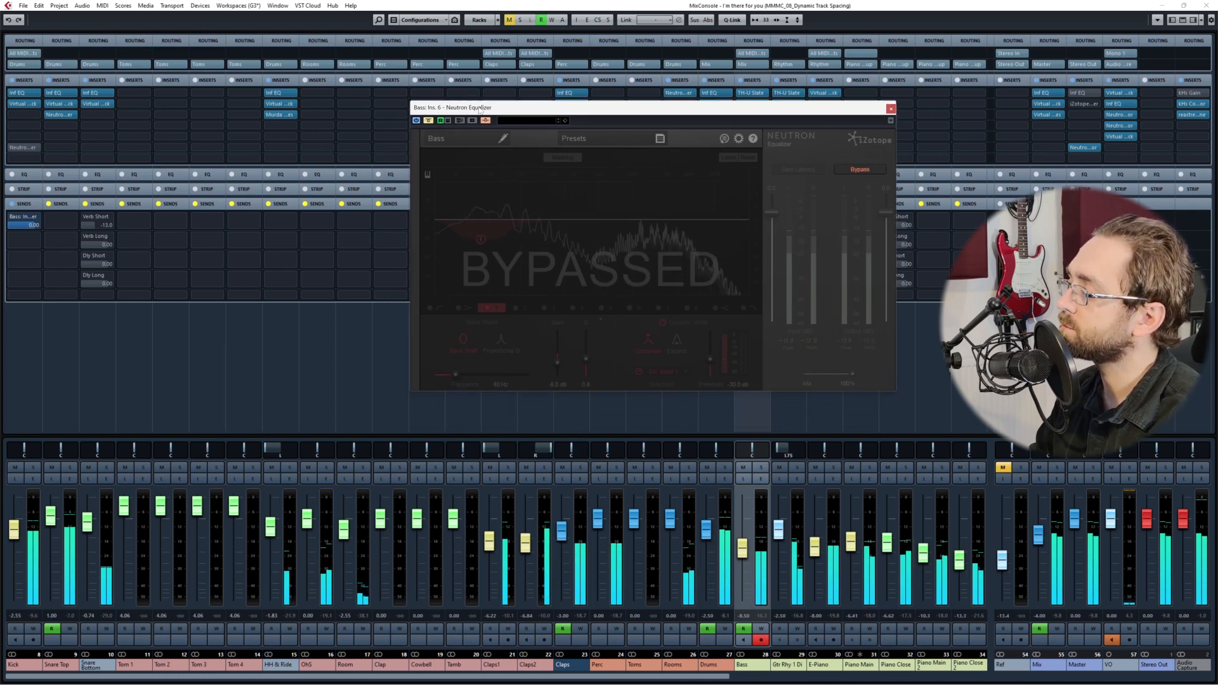
pyautogui.click(428, 120)
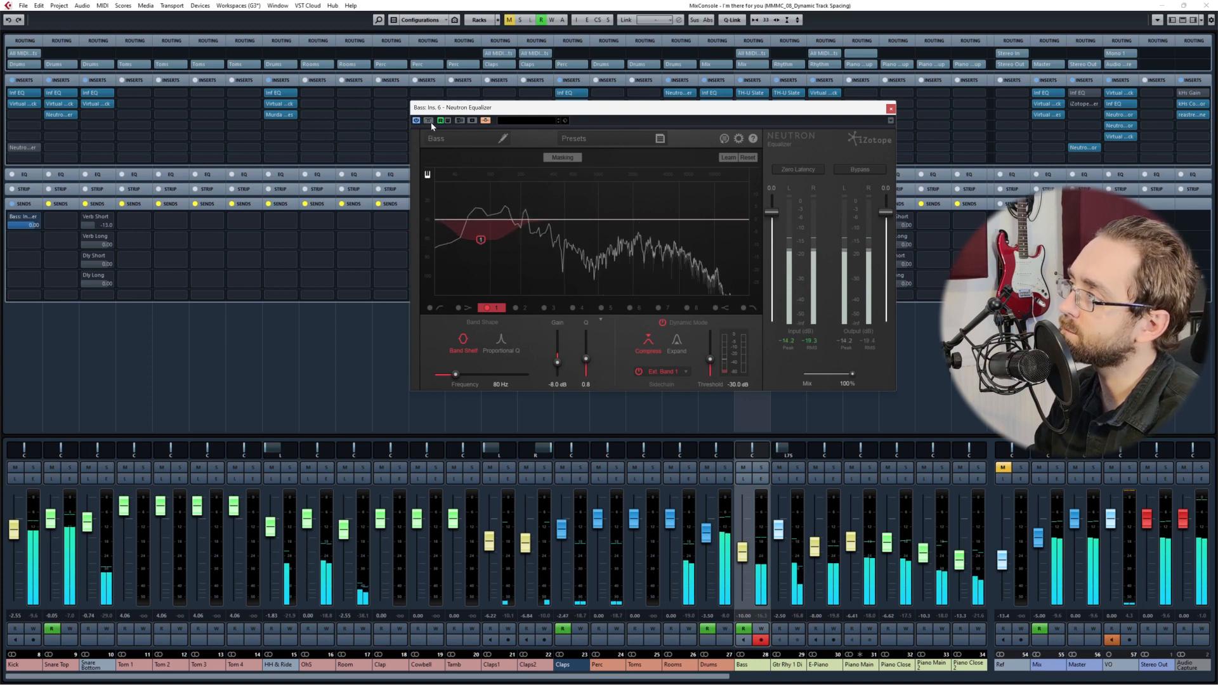
pyautogui.click(429, 121)
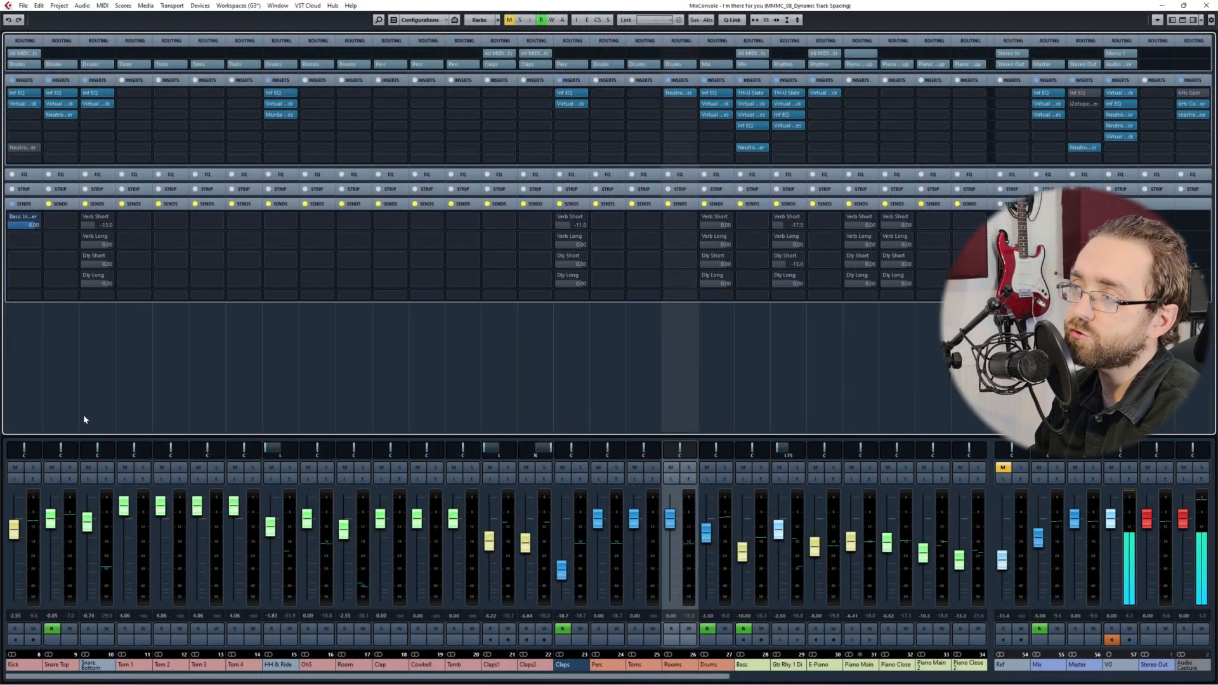
# Step: Solo the VO channel, and solo the Rooms and Snare Top channels to audition them
pyautogui.click(66, 414)
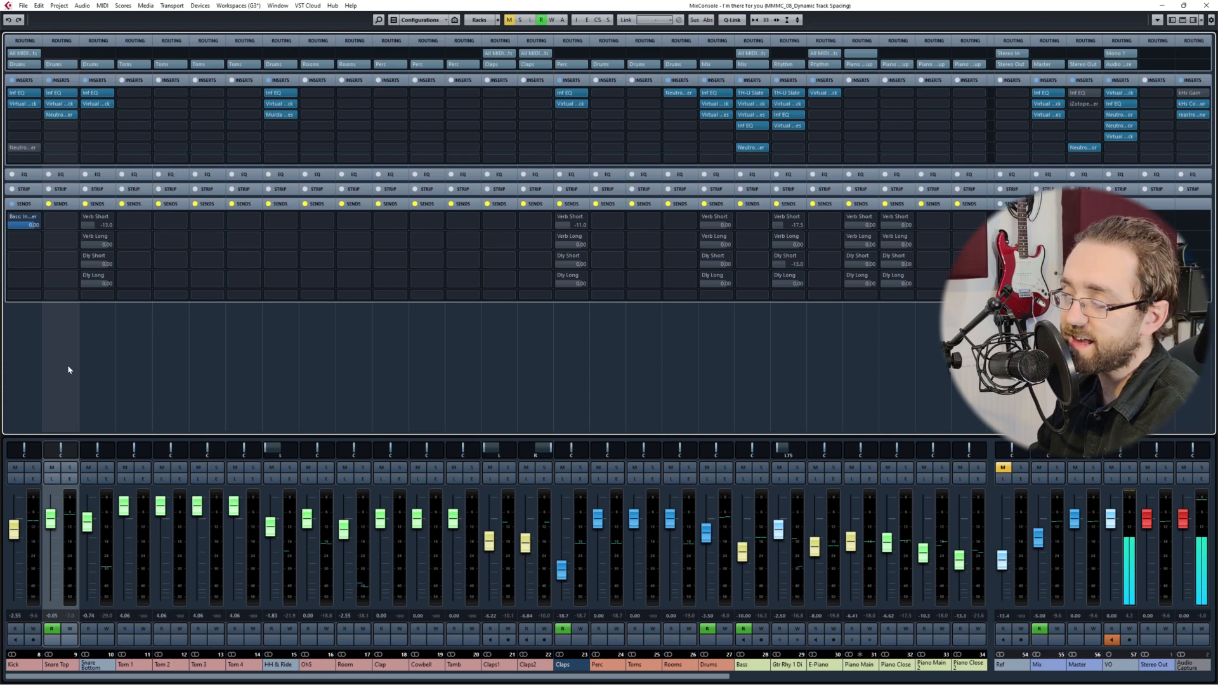
pyautogui.click(681, 408)
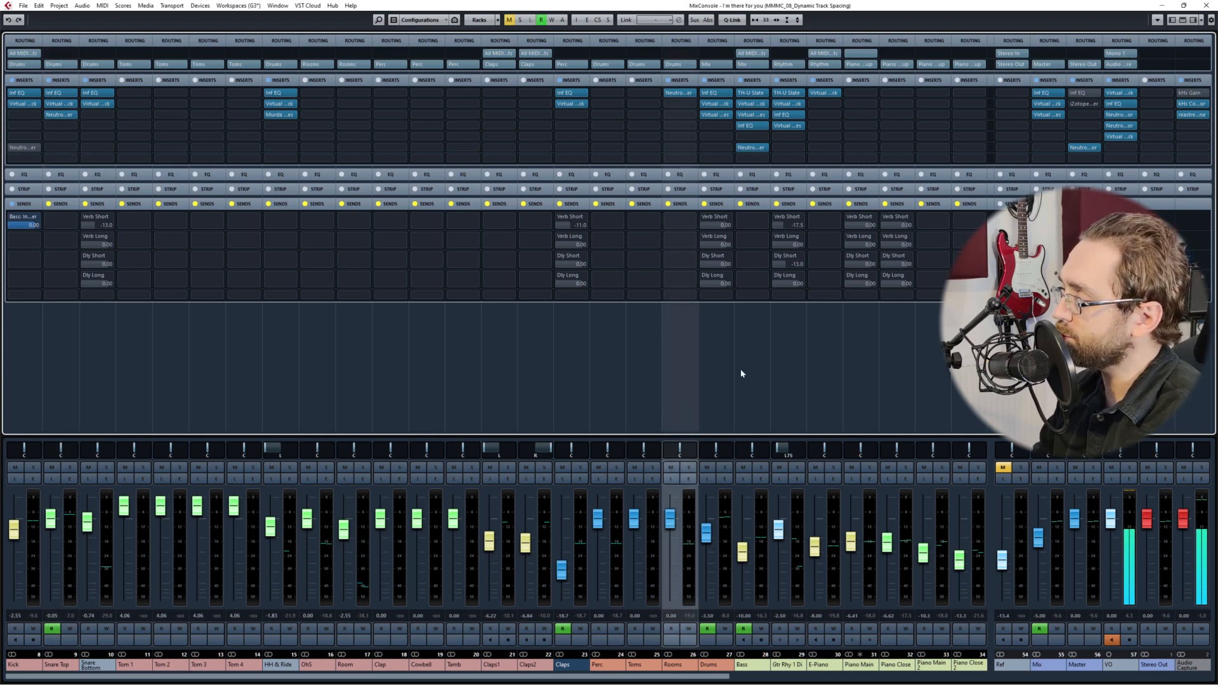
pyautogui.click(1128, 467)
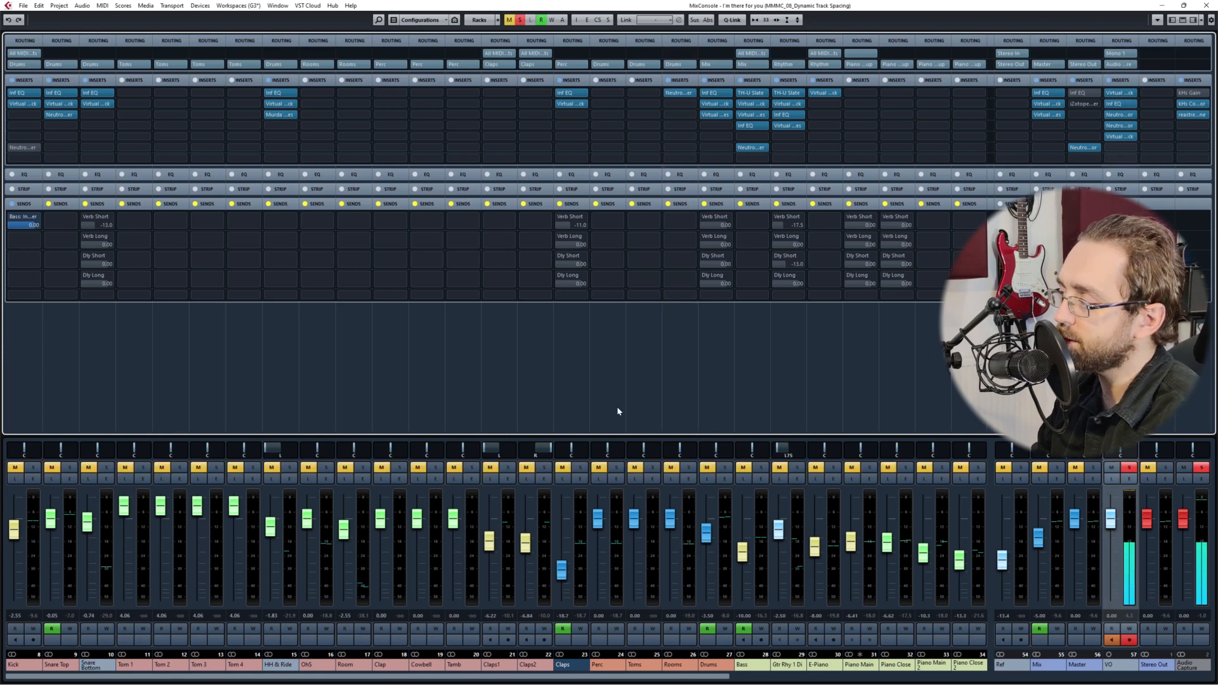
pyautogui.click(663, 385)
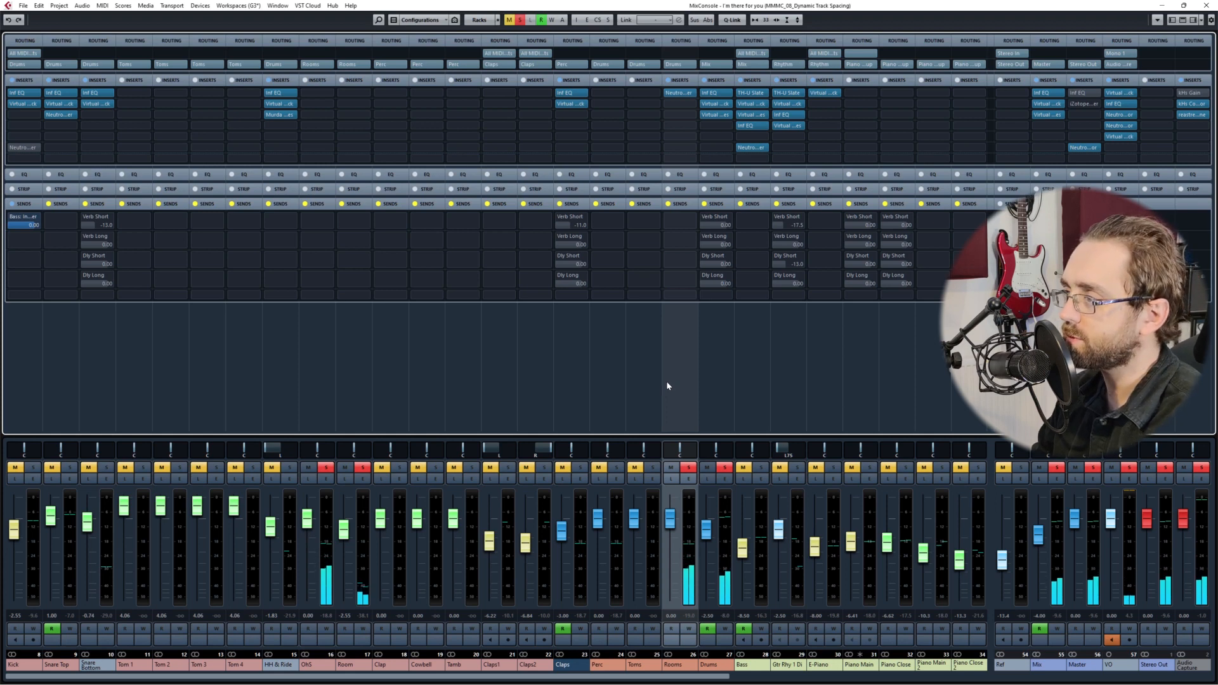
pyautogui.click(55, 389)
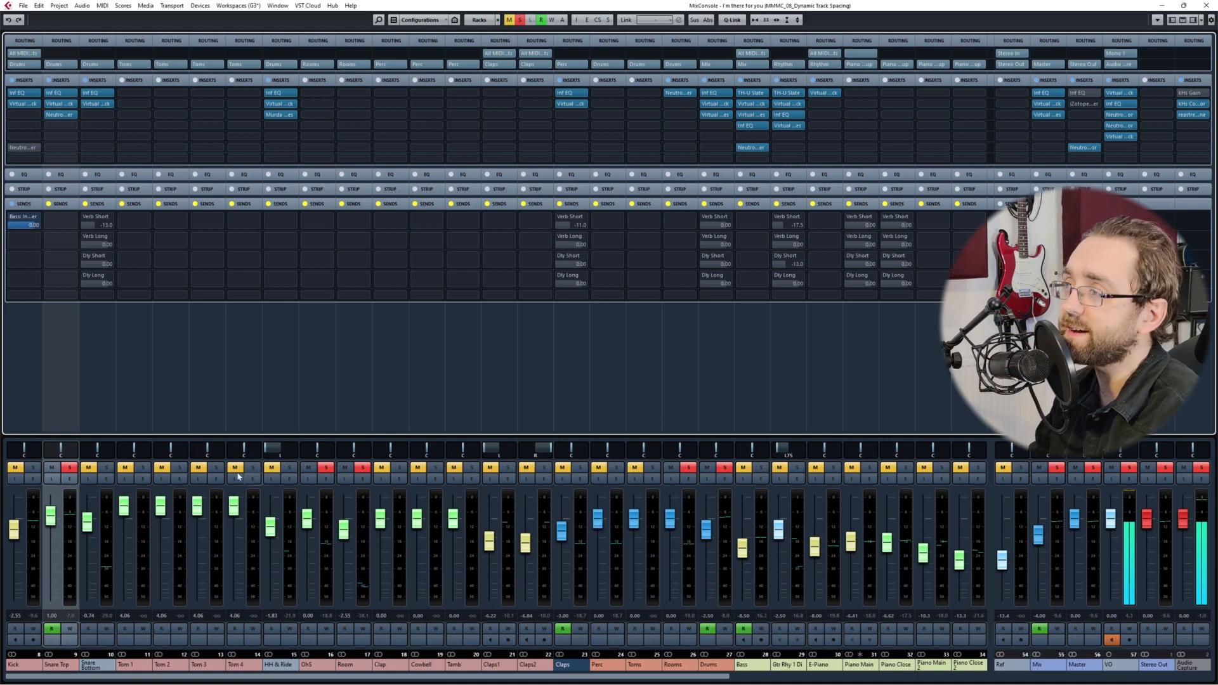
# Step: Insert Neutron Equalizer in slot 6 of the Rooms channel and dismiss its preset manager
pyautogui.click(680, 340)
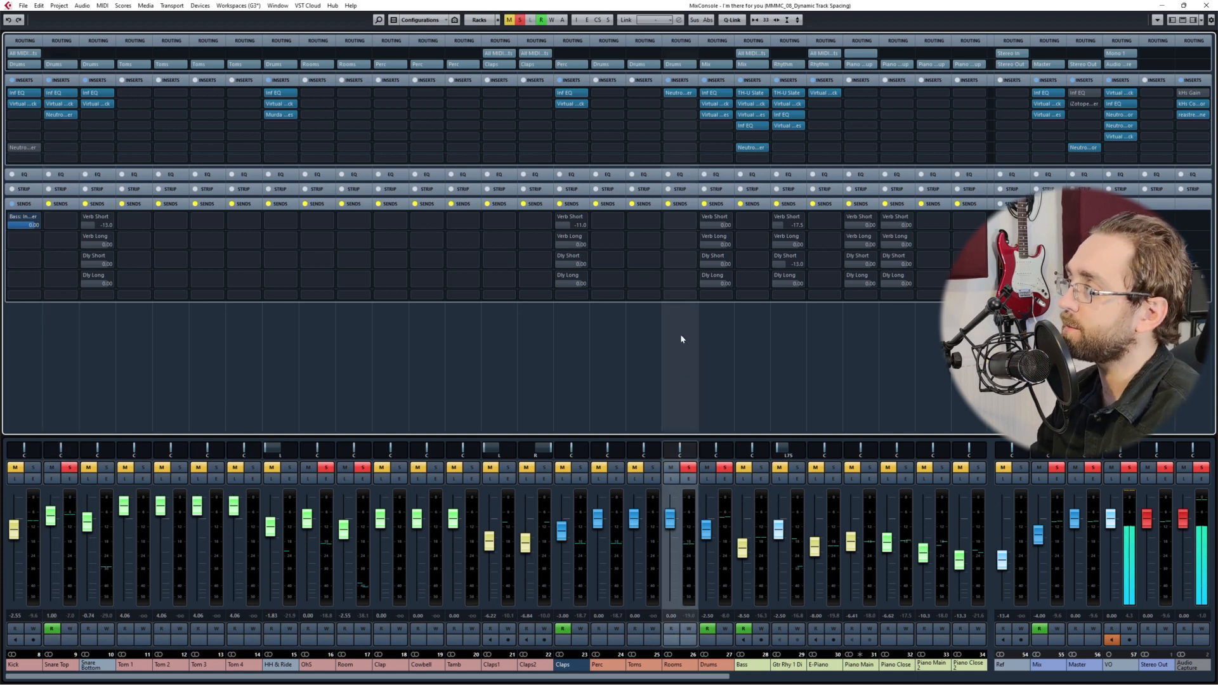
pyautogui.click(689, 148)
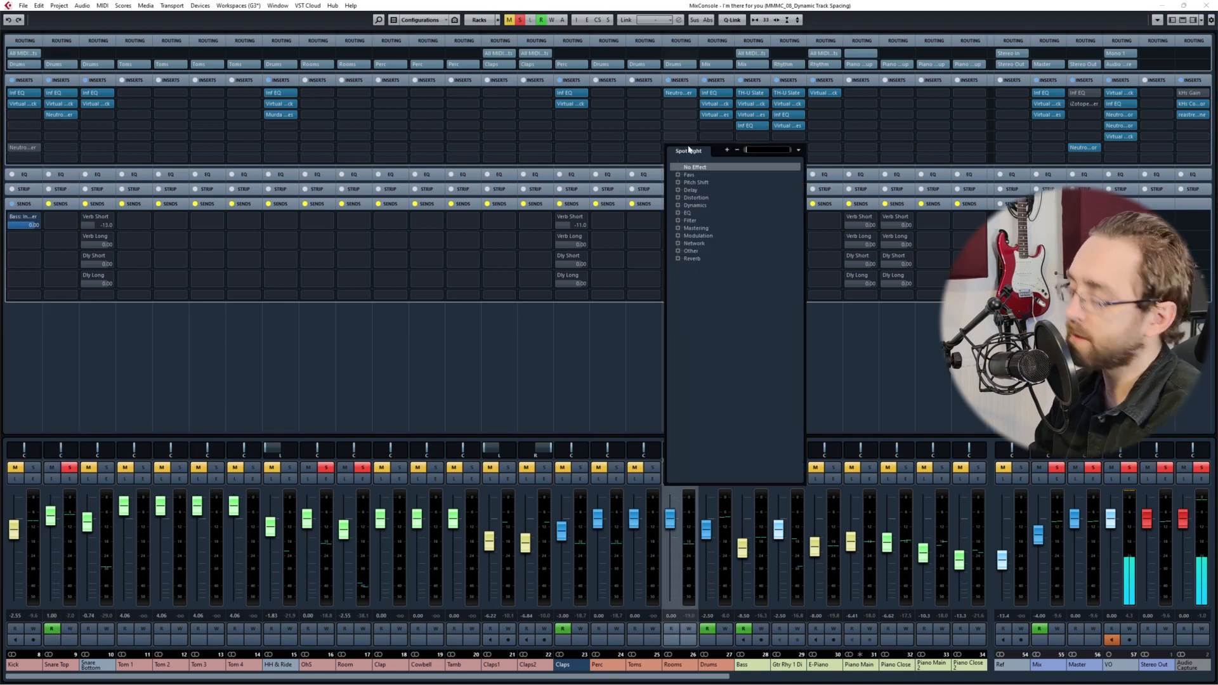
pyautogui.write('ne')
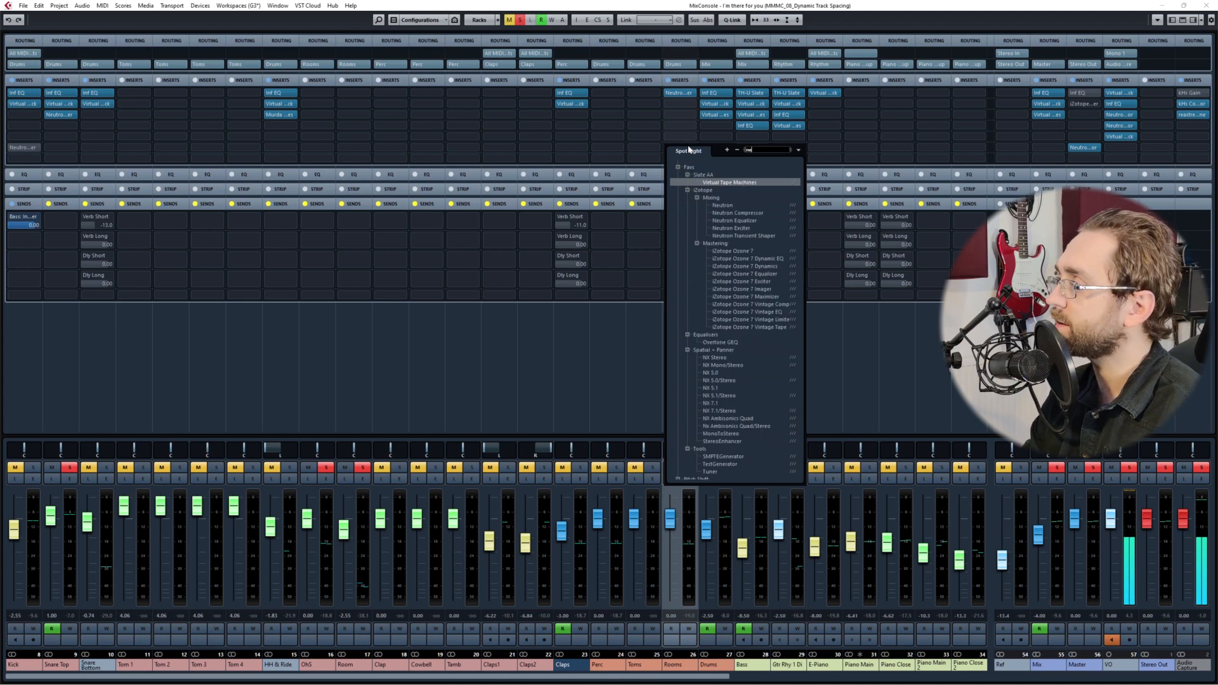
pyautogui.write('utr')
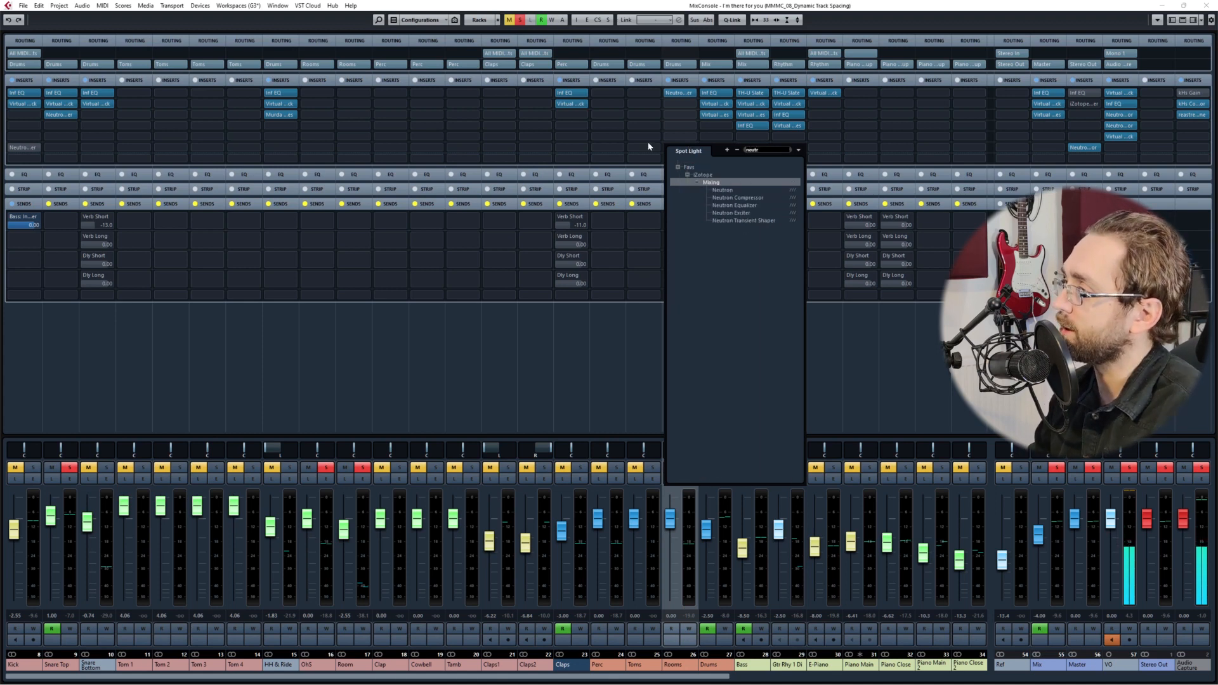
pyautogui.doubleClick(752, 212)
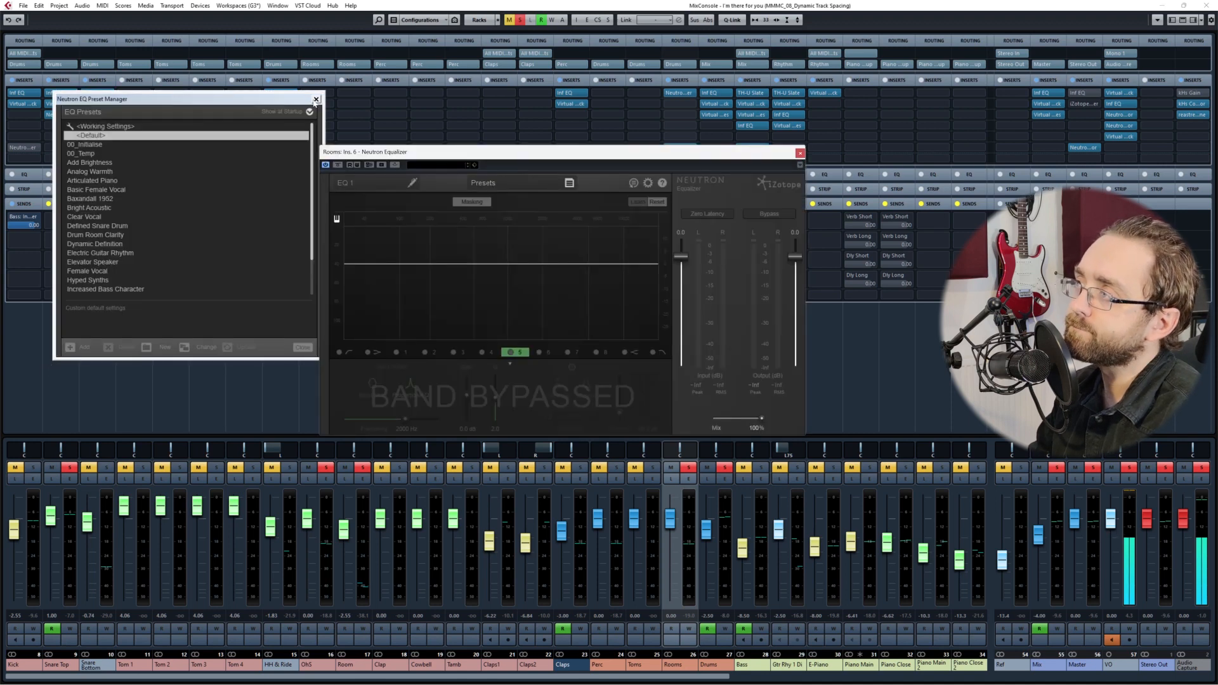
pyautogui.click(316, 100)
# Step: Name the new equalizer instance Rooms and activate its side-chain input
pyautogui.click(412, 183)
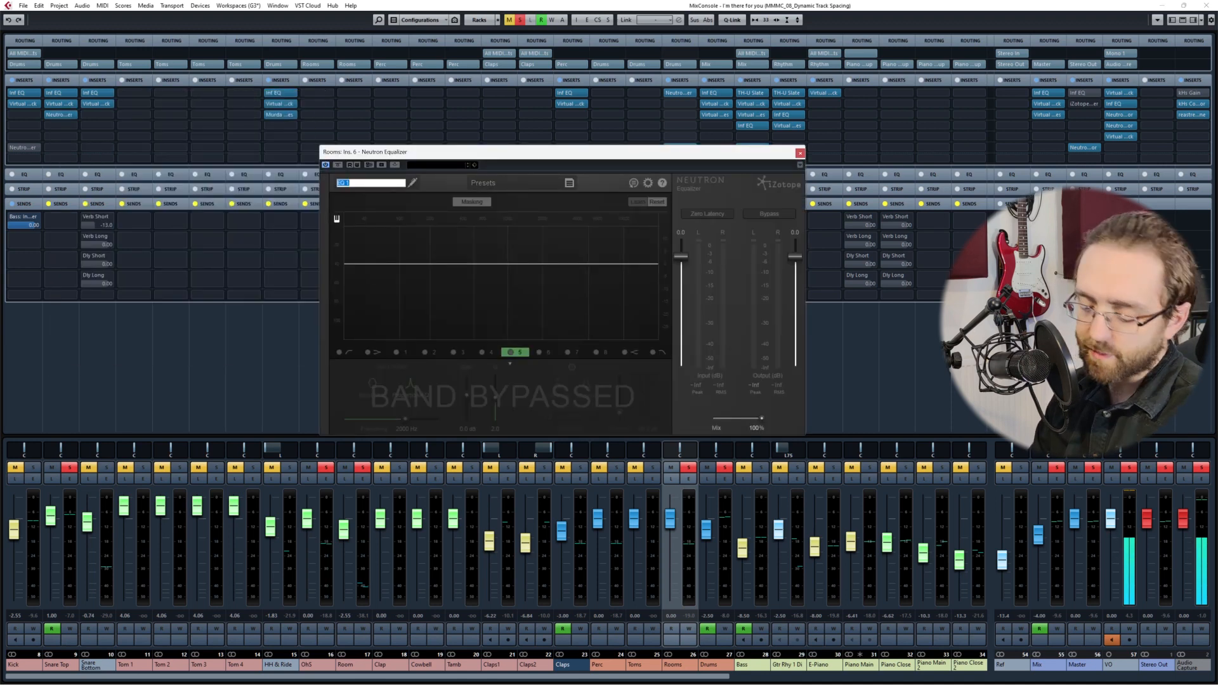
pyautogui.write('Rooms')
pyautogui.press('Return')
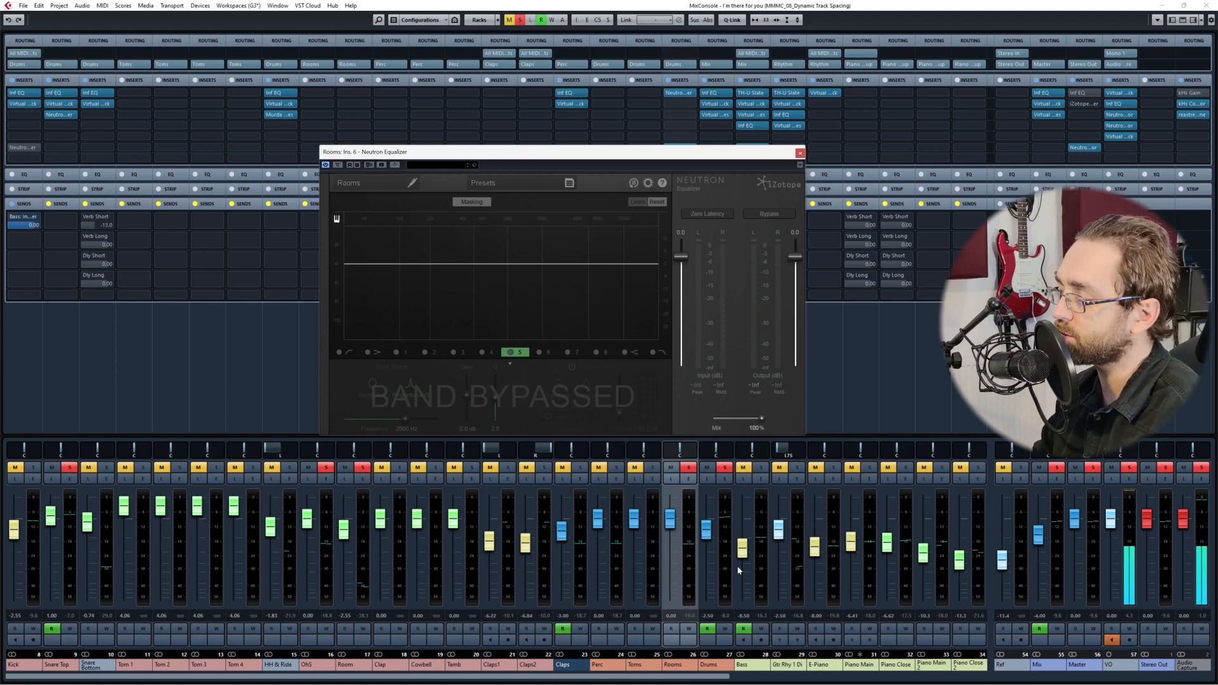
pyautogui.moveTo(394, 152); pyautogui.dragTo(511, 138)
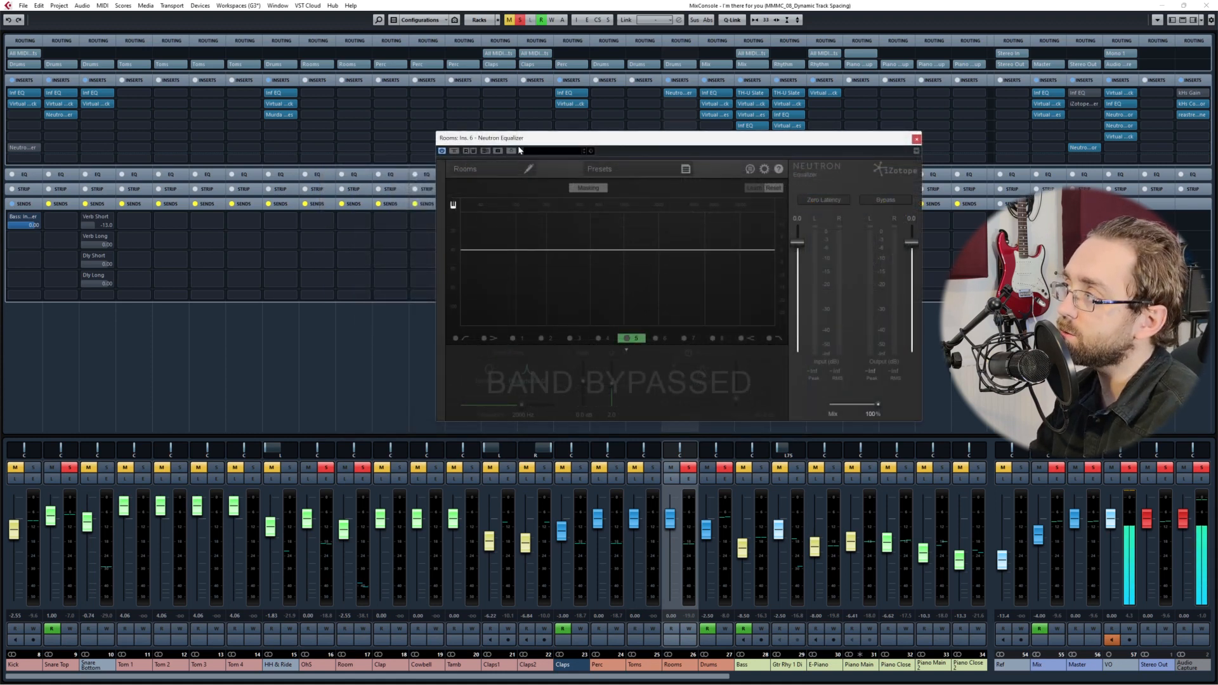
pyautogui.moveTo(519, 150); pyautogui.dragTo(485, 150)
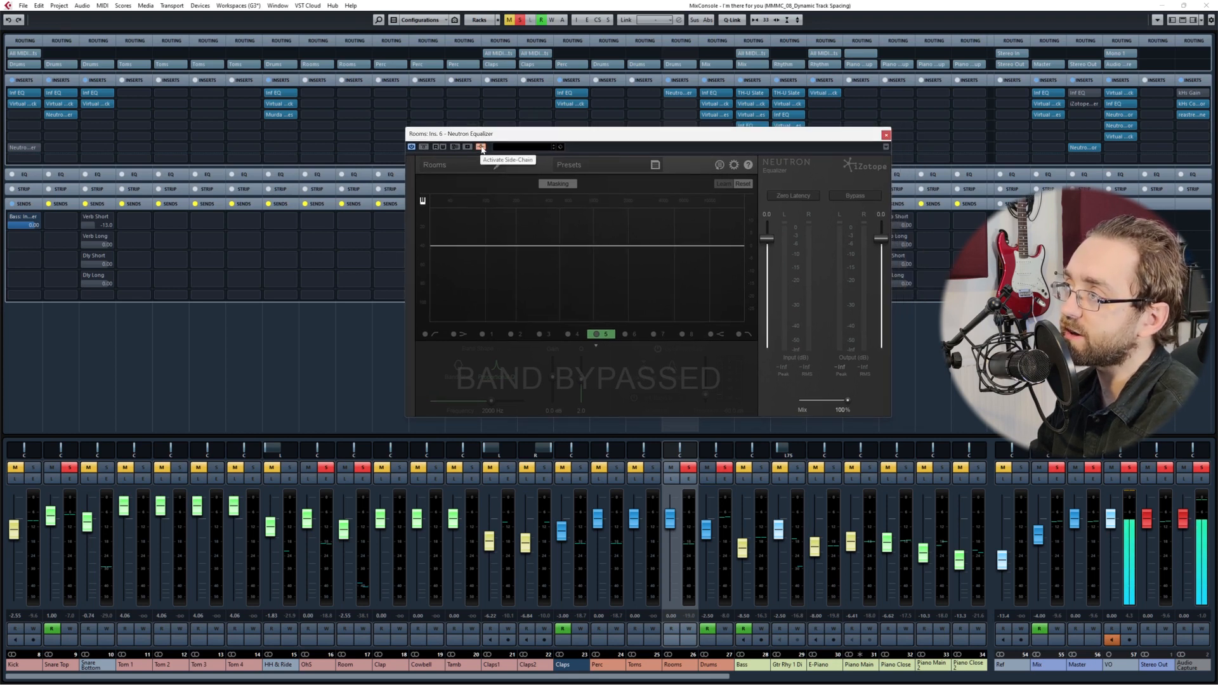
pyautogui.moveTo(792, 135); pyautogui.dragTo(847, 133)
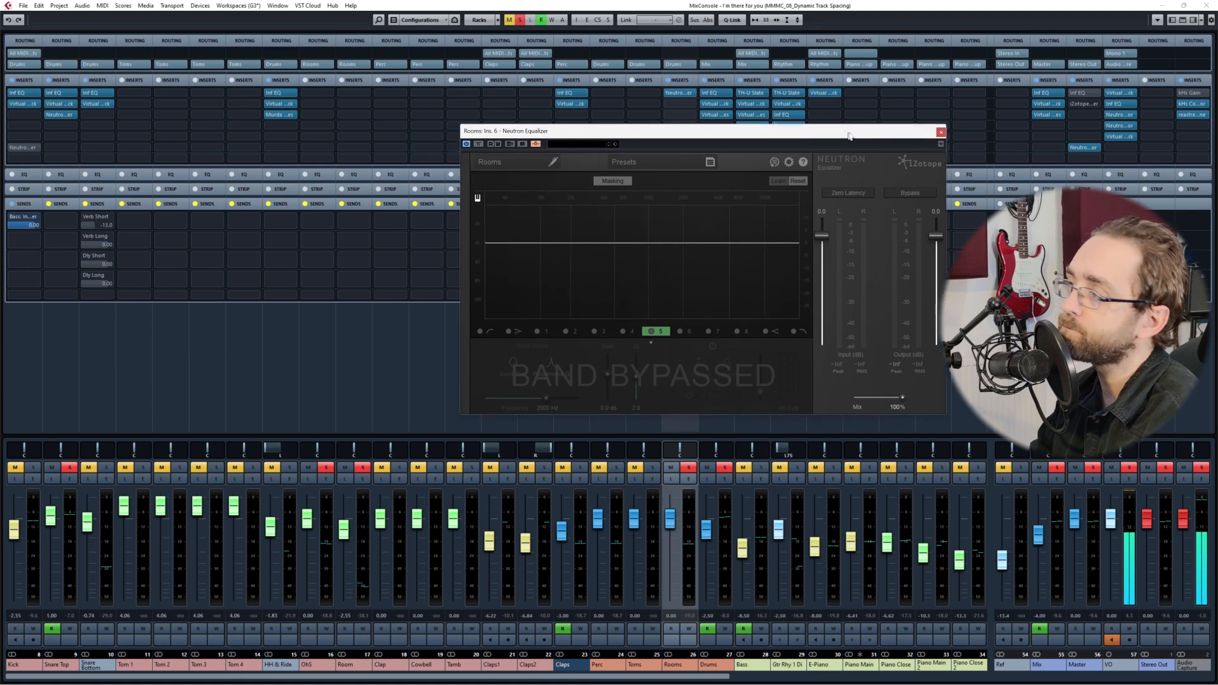
# Step: Add a send from Snare Top to the side-chain of the Rooms Neutron Equalizer
pyautogui.click(55, 331)
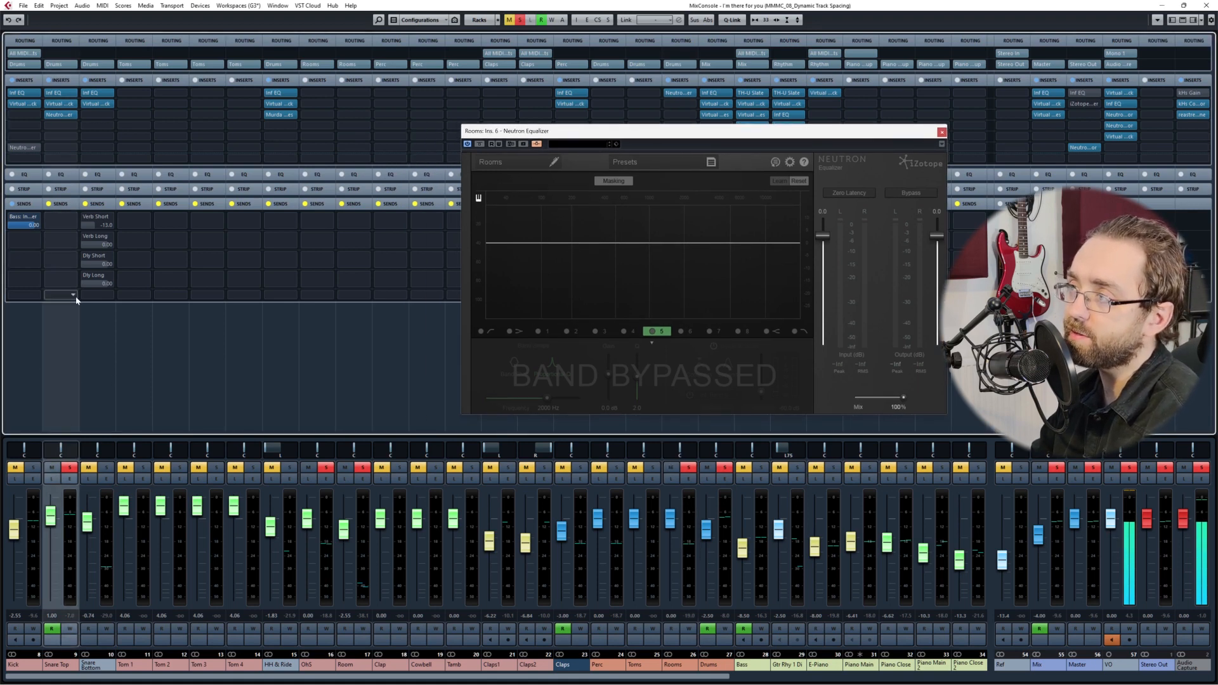
pyautogui.click(73, 223)
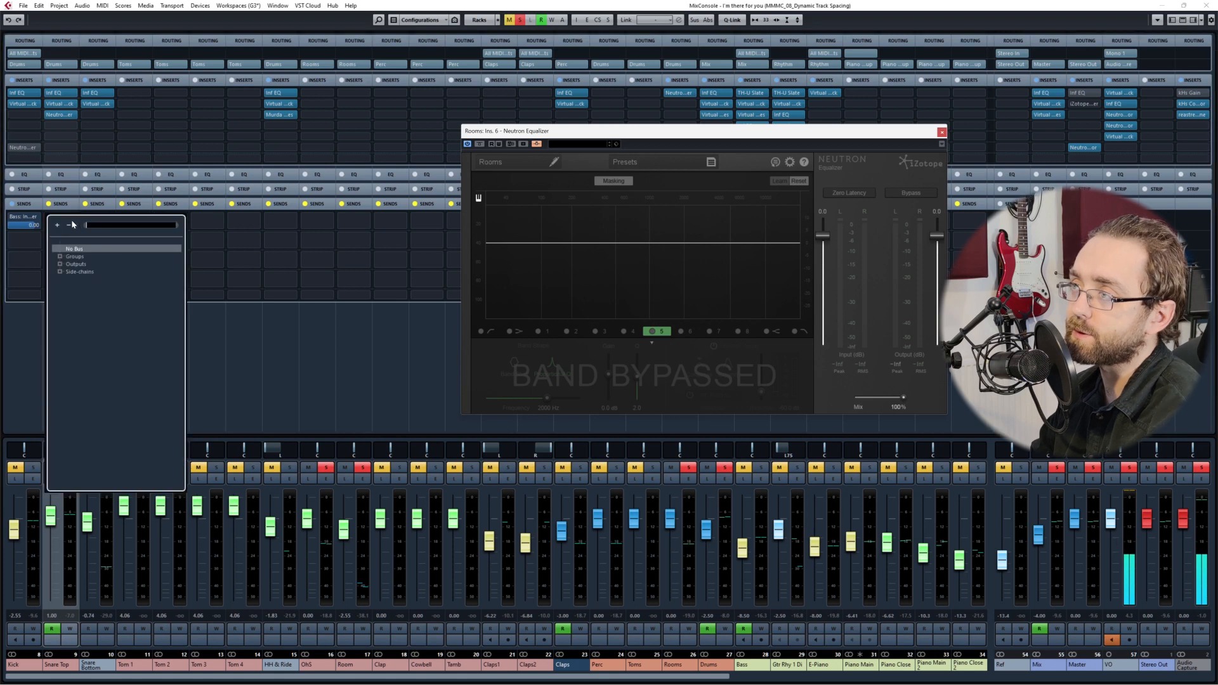
pyautogui.click(60, 271)
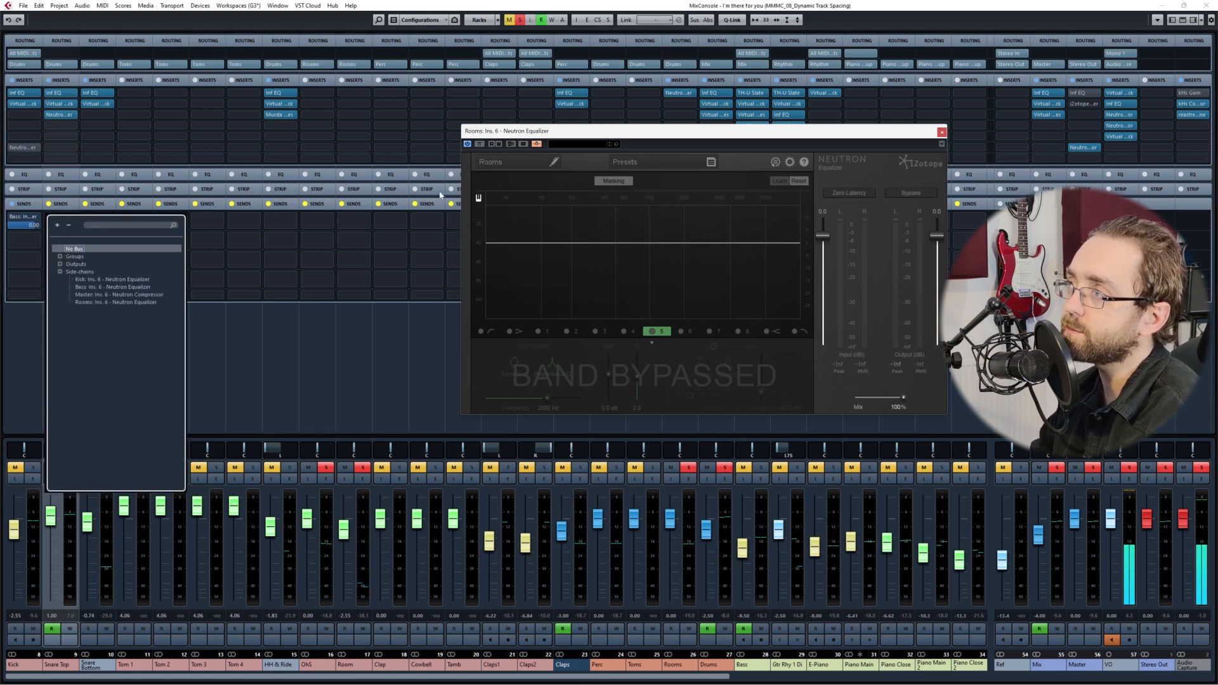
pyautogui.click(102, 303)
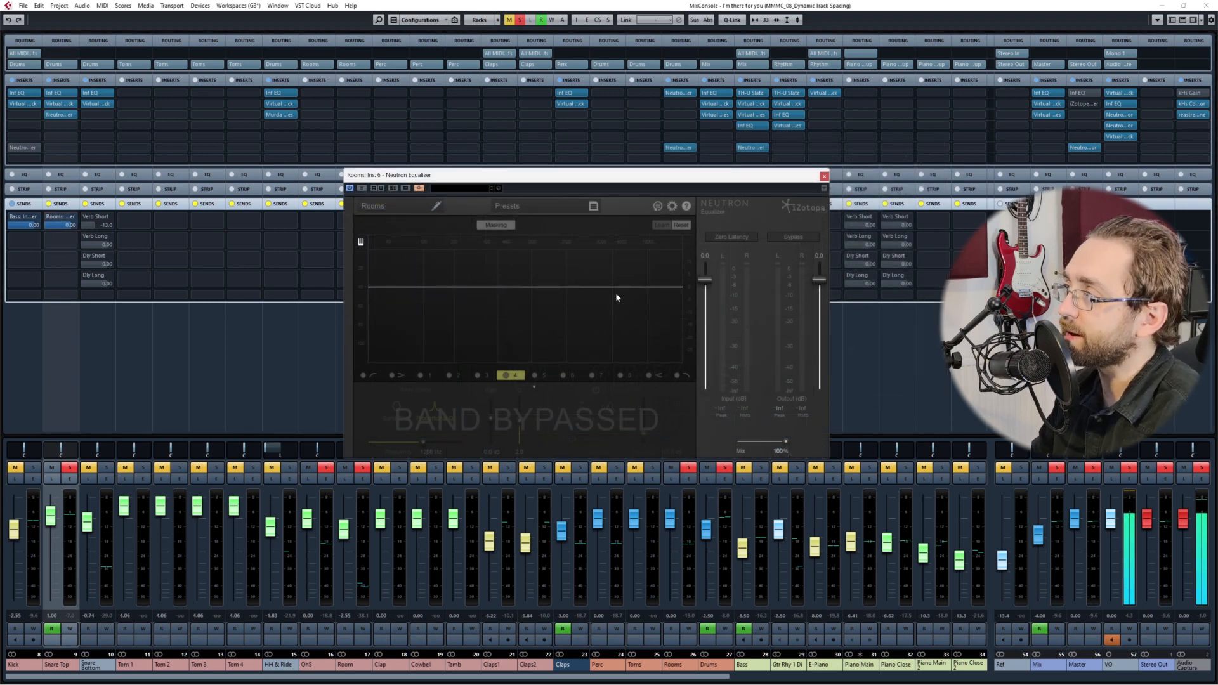
# Step: Enable band 4 of the Rooms equalizer at about 791 Hz and -6.1 dB, in dynamic Compress mode with Ext. Full as source
pyautogui.click(506, 375)
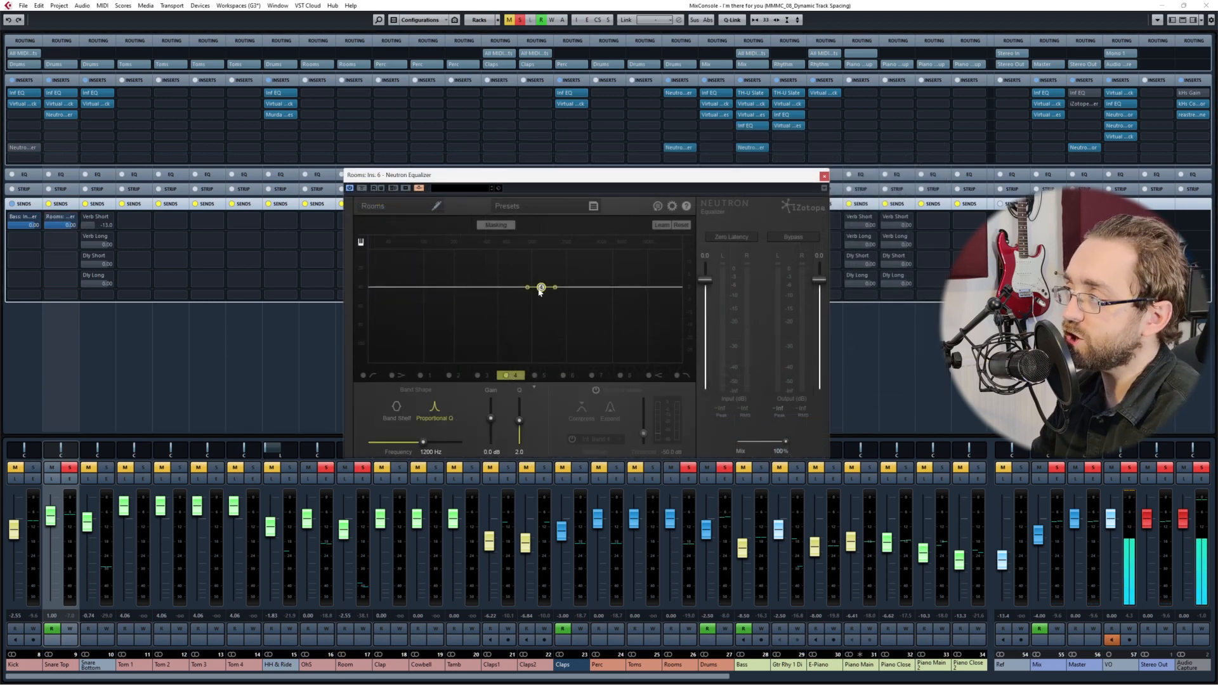
pyautogui.moveTo(541, 288); pyautogui.dragTo(520, 302)
pyautogui.click(596, 390)
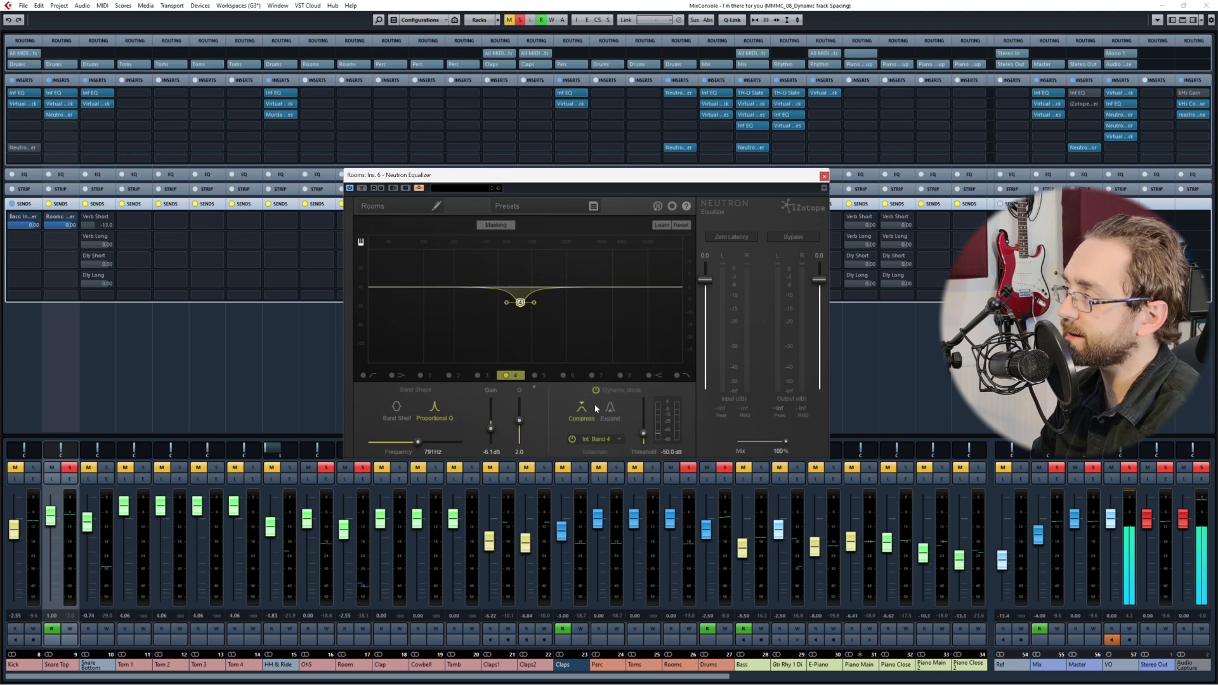
pyautogui.click(615, 437)
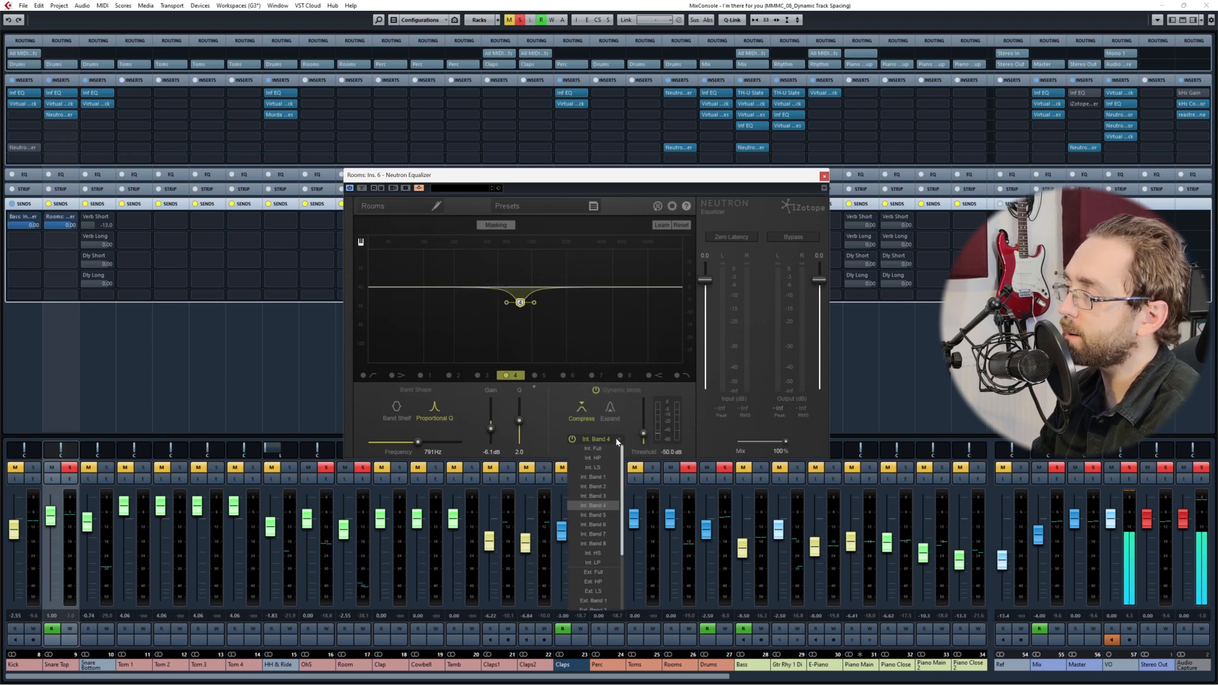
pyautogui.scroll(-1, 604, 578)
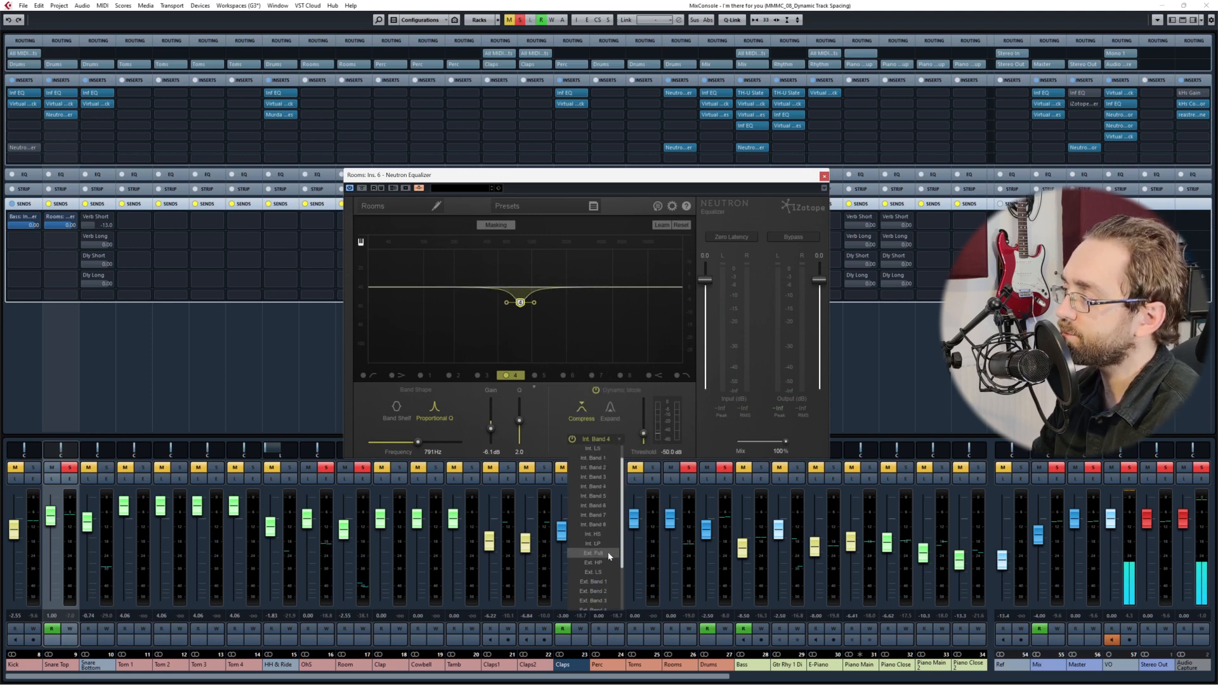
pyautogui.click(600, 554)
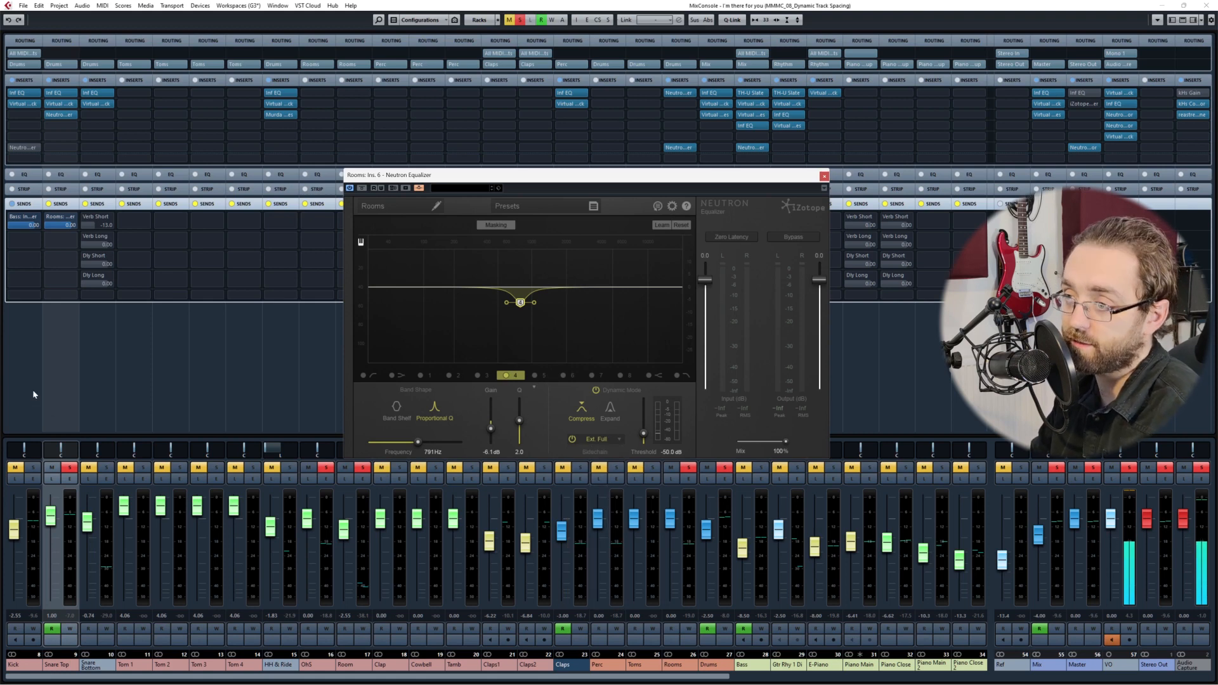
# Step: Play the soloed drums and exaggerate band 4 with -30 dB gain, a Q of 0.1 and a -30 dB threshold
pyautogui.moveTo(52, 219)
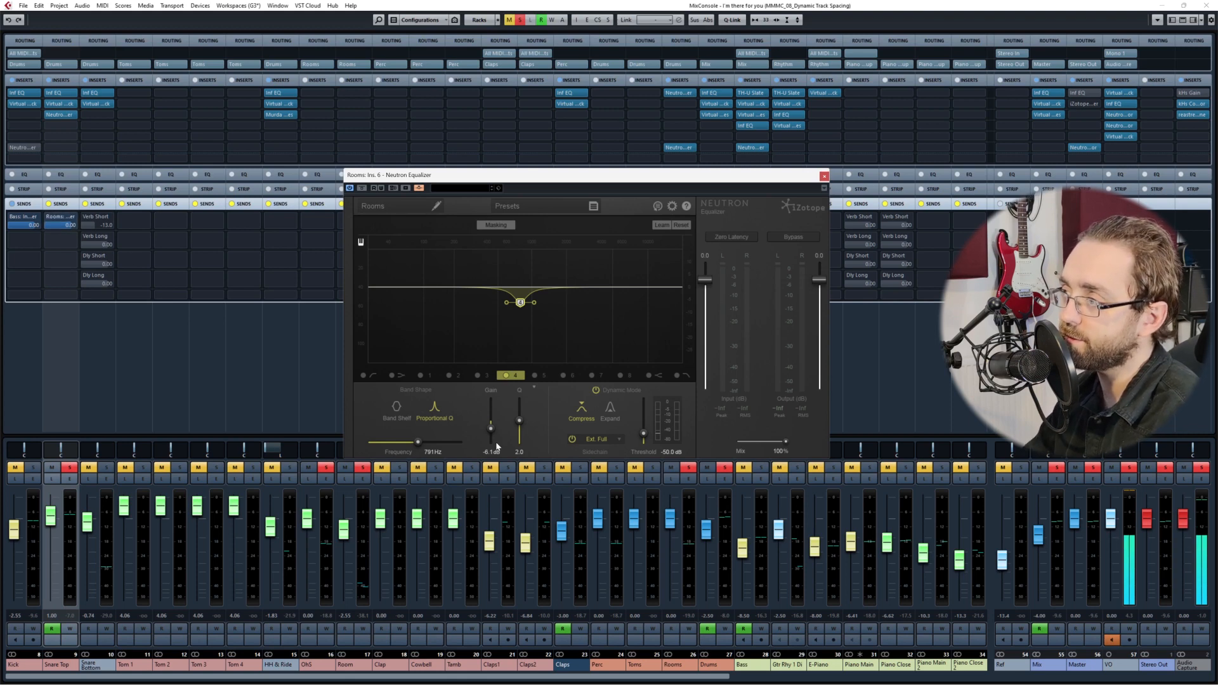
pyautogui.press('space')
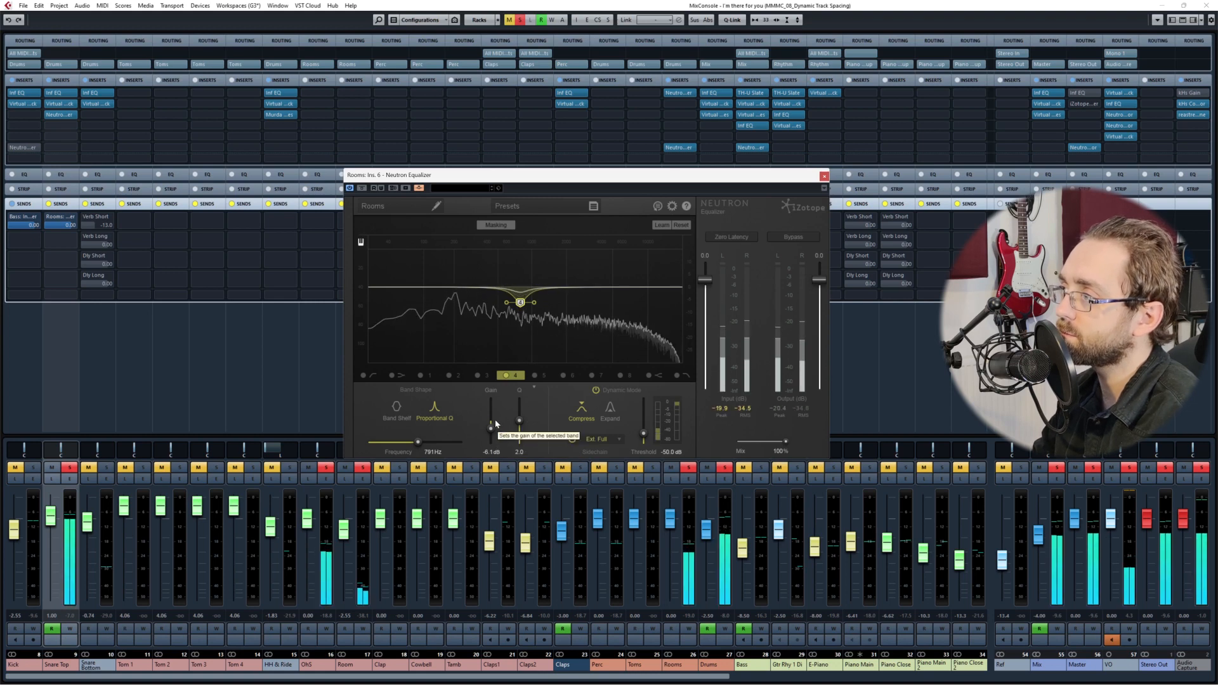
pyautogui.moveTo(496, 424); pyautogui.dragTo(518, 444)
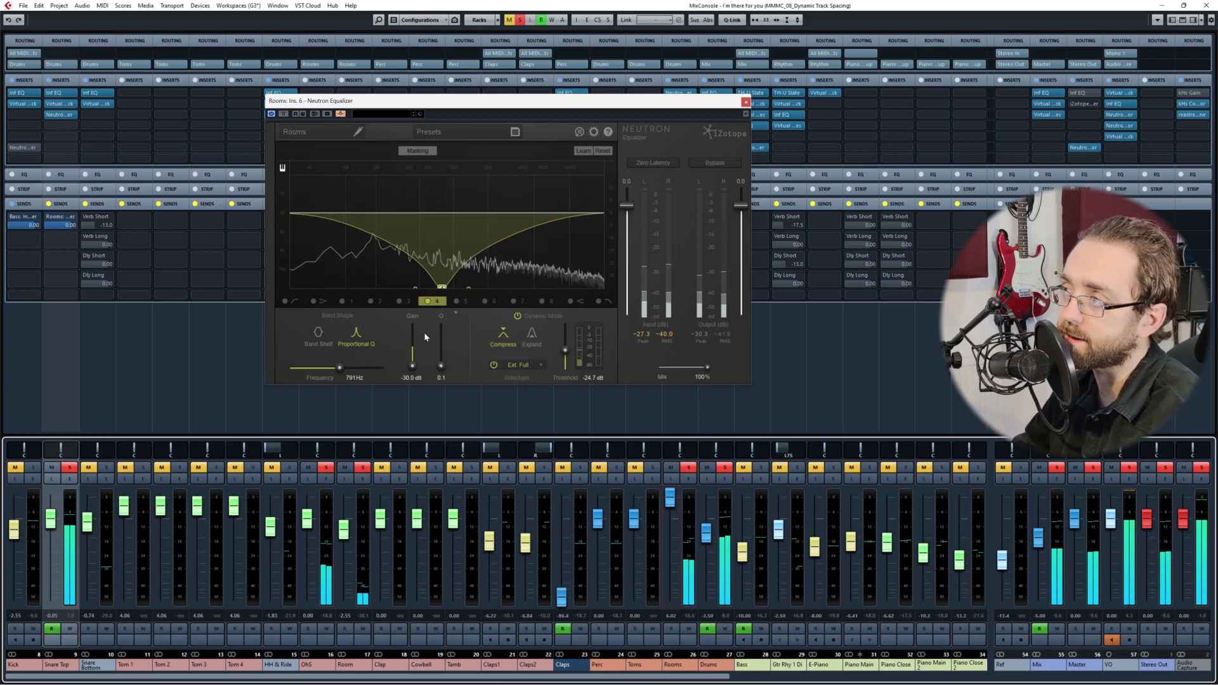
pyautogui.moveTo(565, 349); pyautogui.dragTo(565, 355)
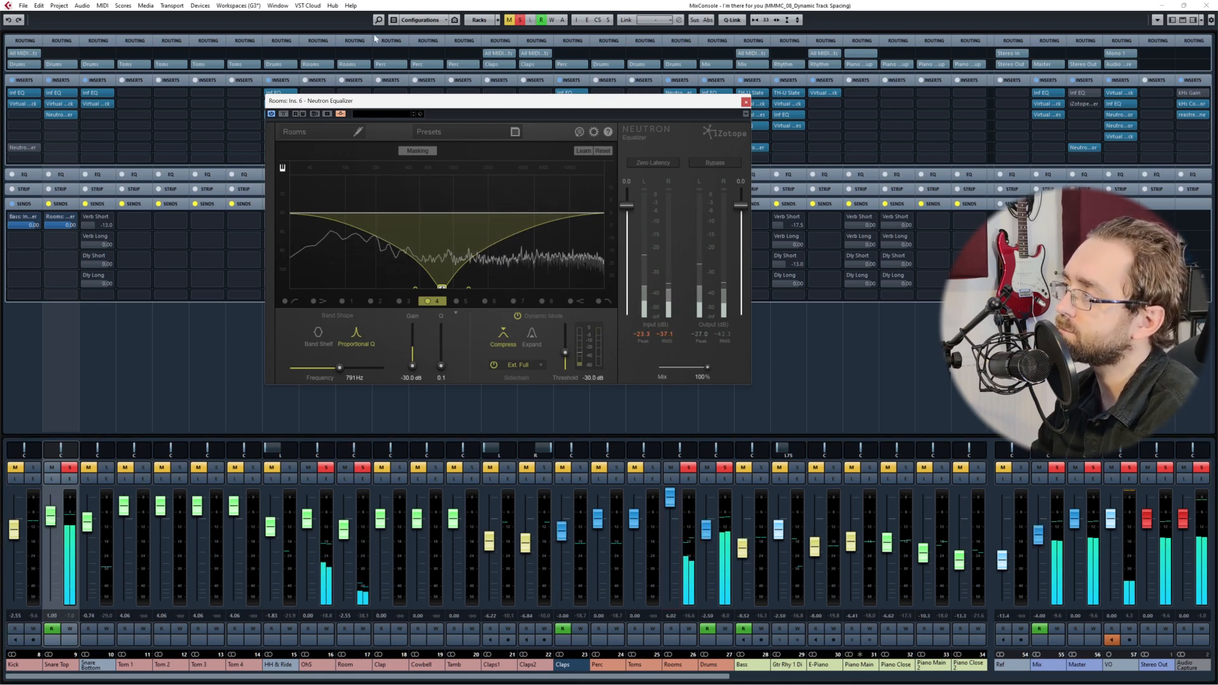
# Step: Narrow band 4 of the Rooms equalizer to a Q of 0.2 and lower its frequency to 543 Hz
pyautogui.moveTo(494, 101); pyautogui.dragTo(692, 124)
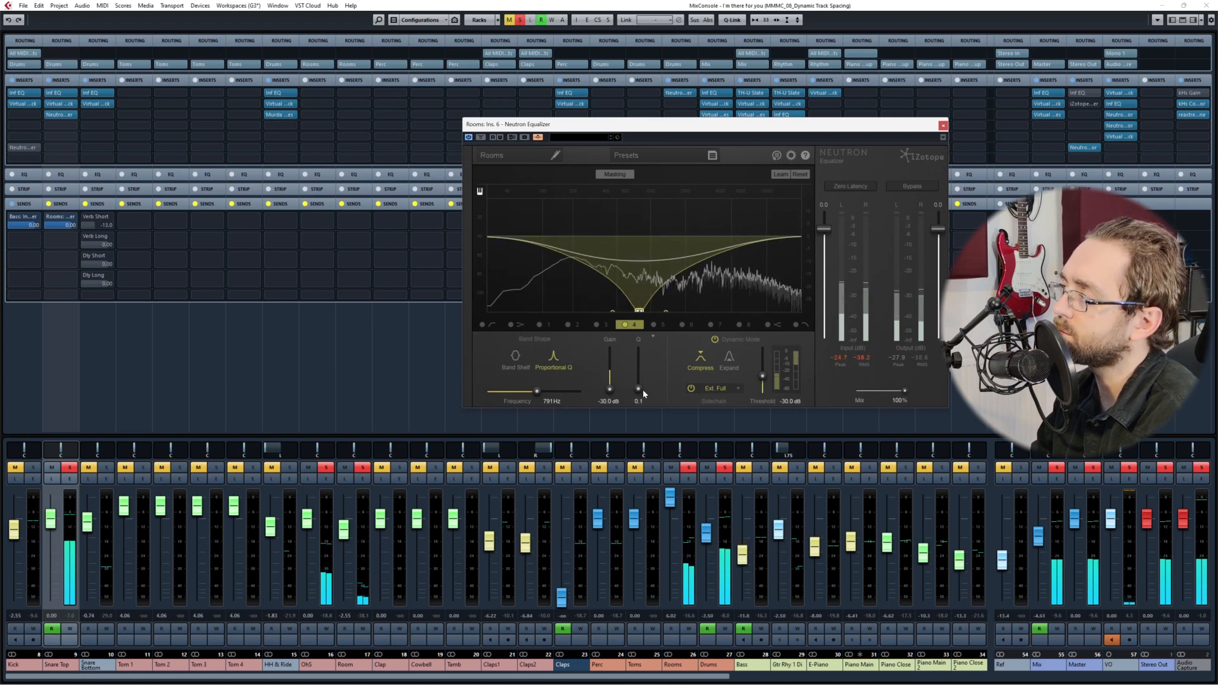
pyautogui.moveTo(643, 391); pyautogui.dragTo(645, 383)
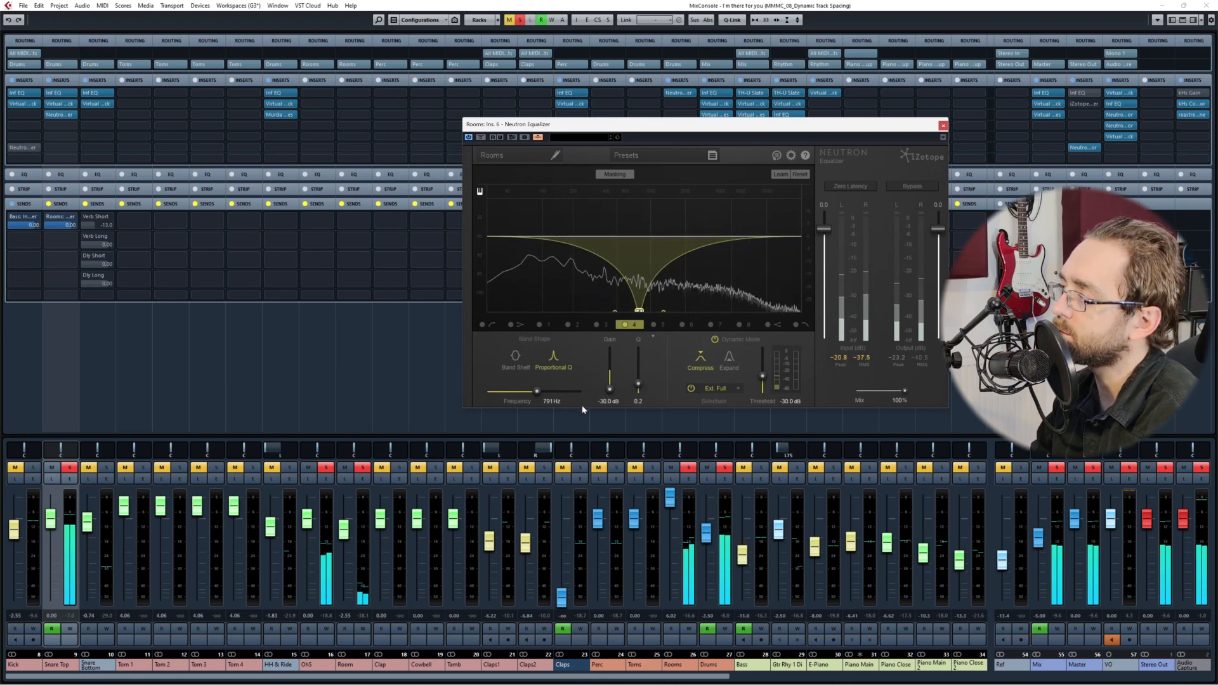
pyautogui.moveTo(536, 391); pyautogui.dragTo(532, 394)
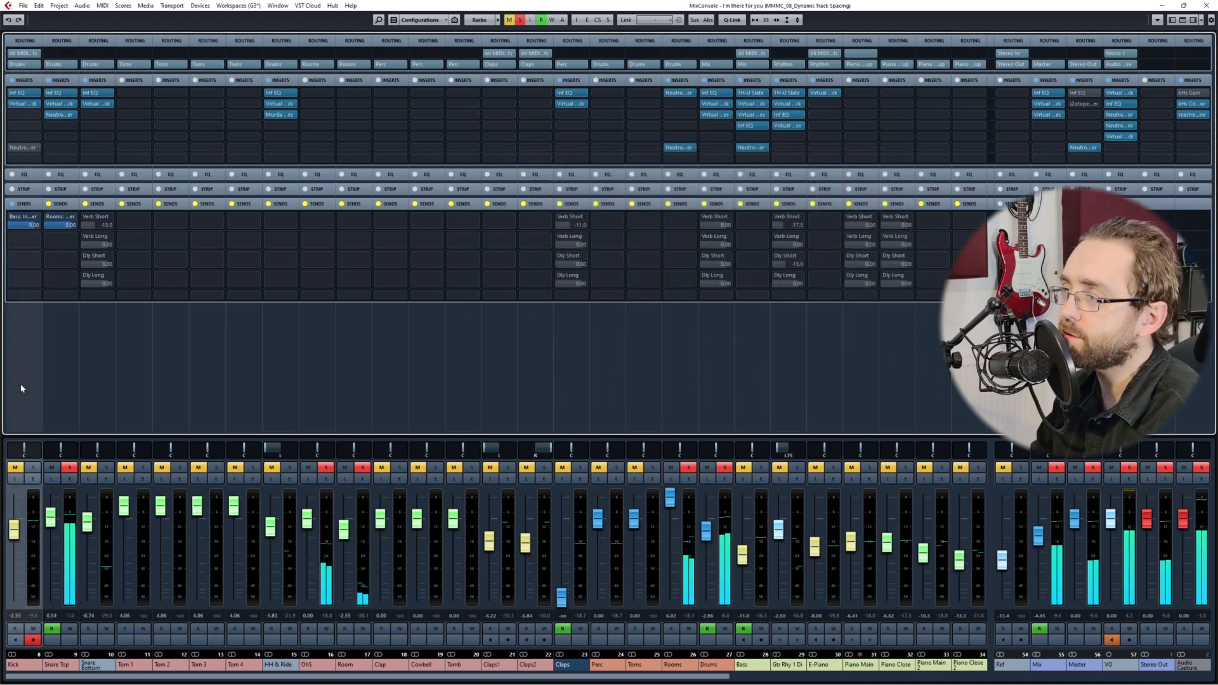
# Step: Solo the Kick channel and add a second send from it to the Rooms Neutron Equalizer side-chain
pyautogui.press('s')
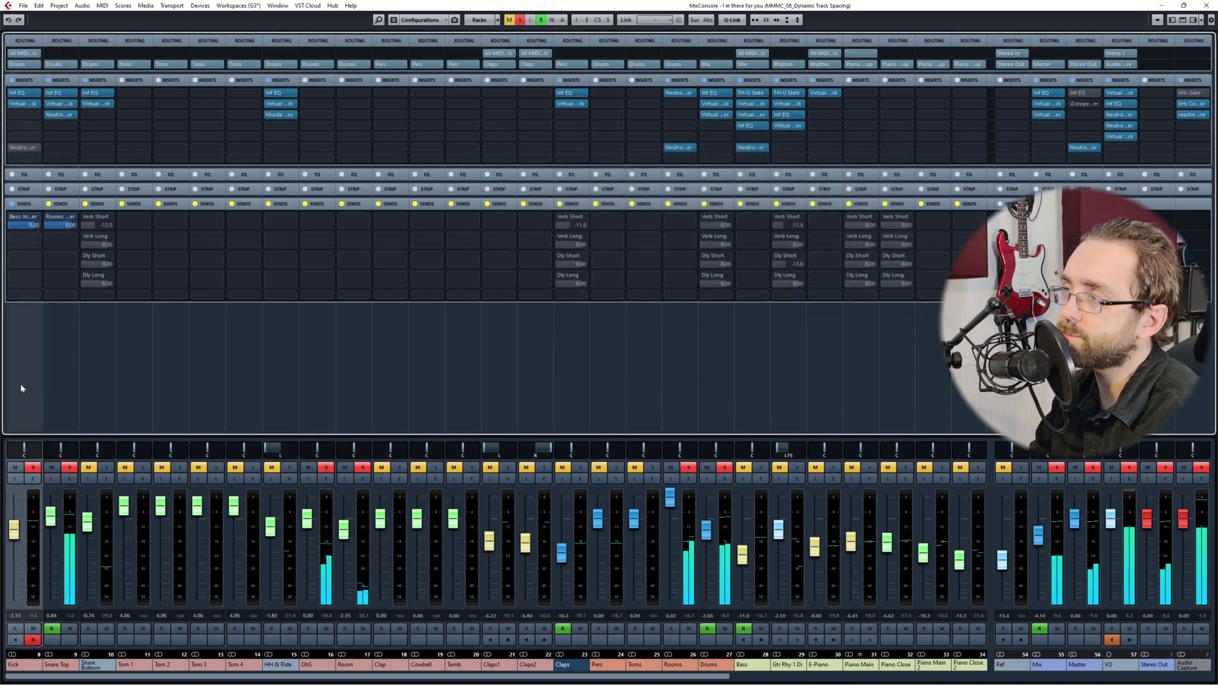
pyautogui.click(34, 240)
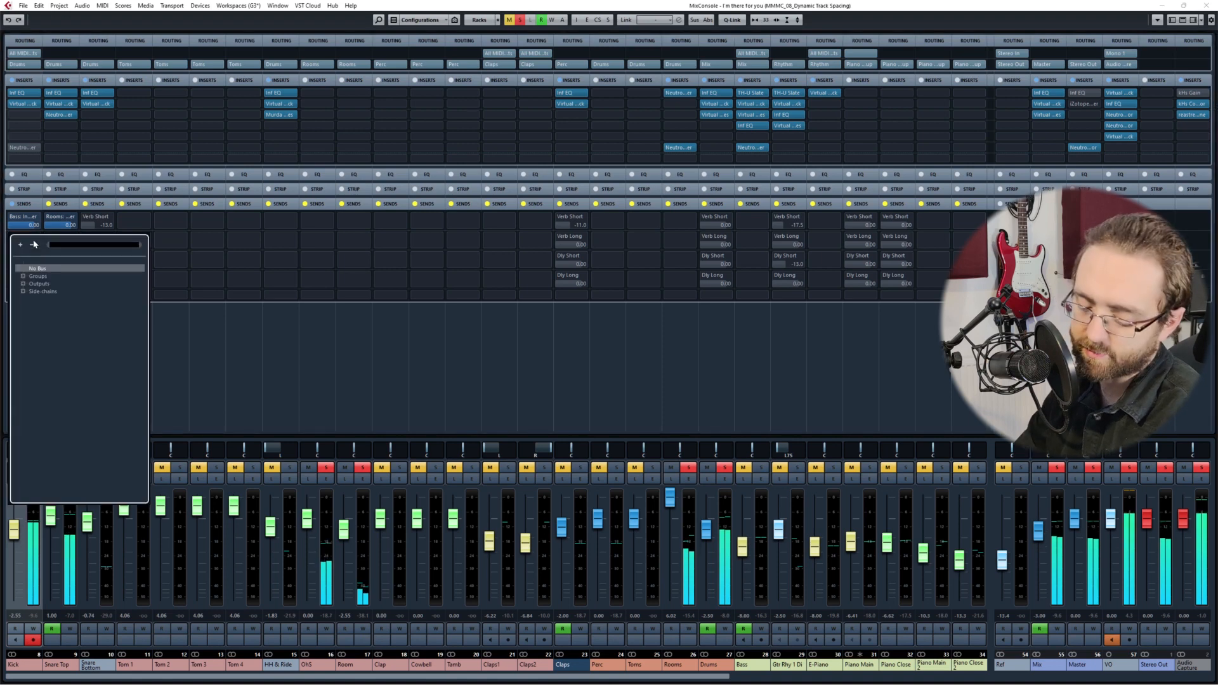
pyautogui.write('rooms')
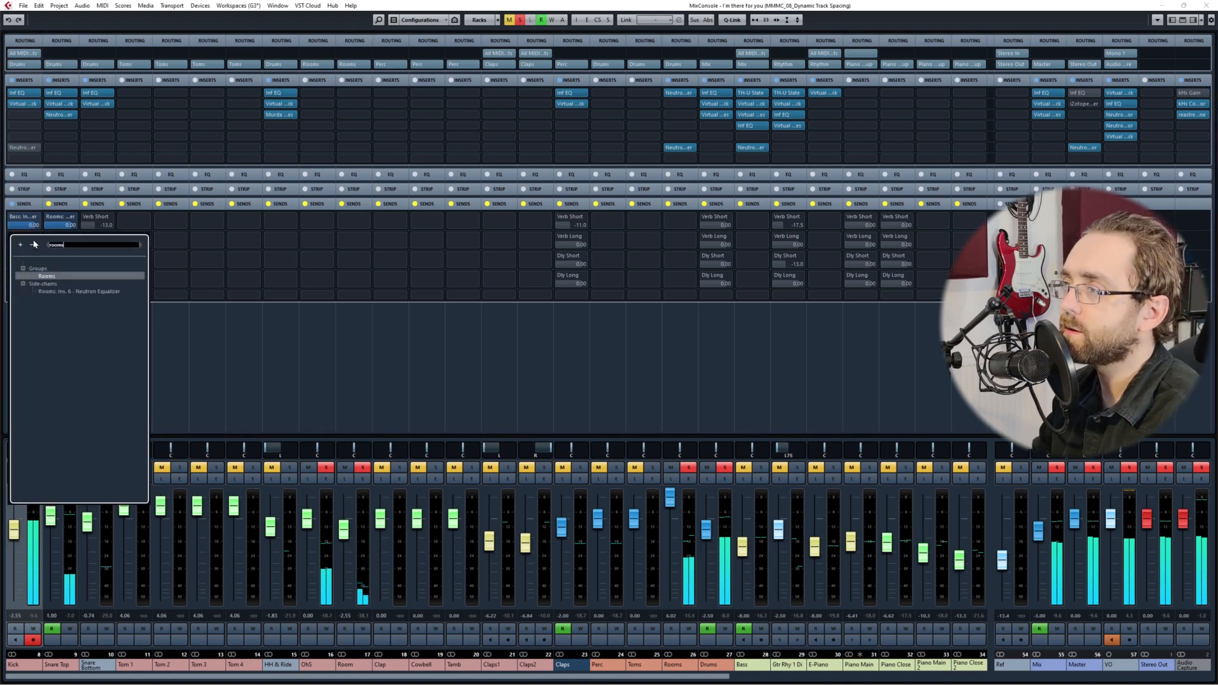
pyautogui.click(51, 292)
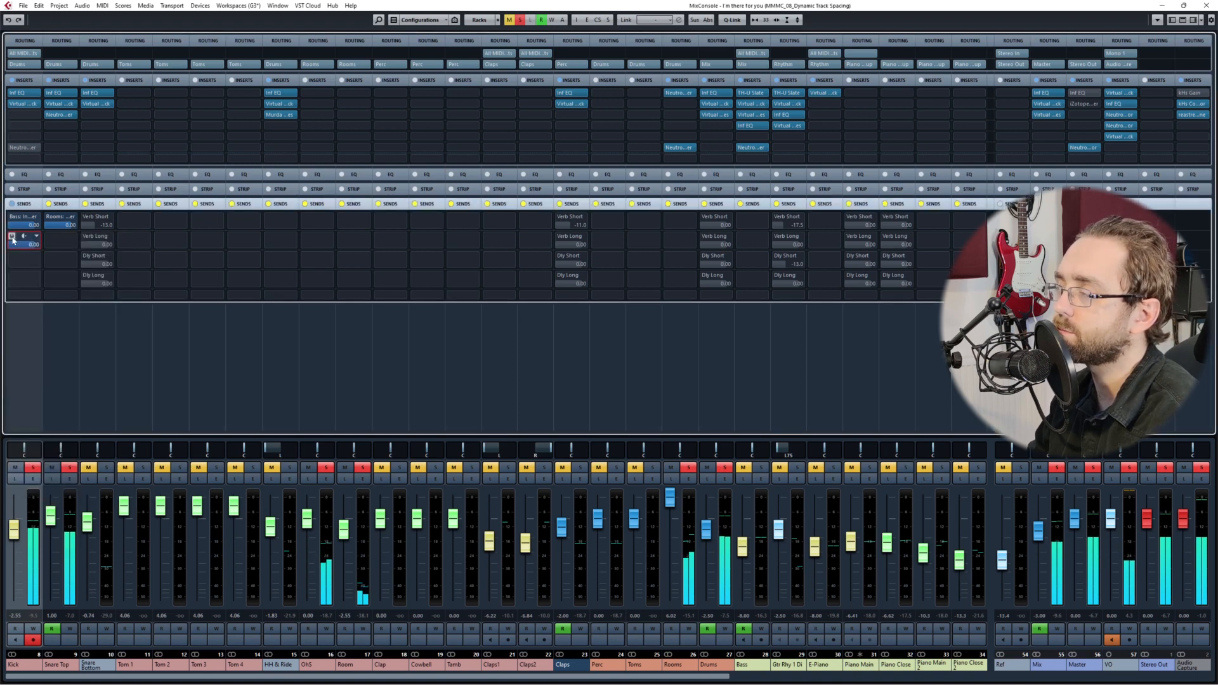
# Step: Reopen the Rooms Neutron Equalizer and watch band 4 respond to the kick and snare side-chain during playback
pyautogui.click(681, 149)
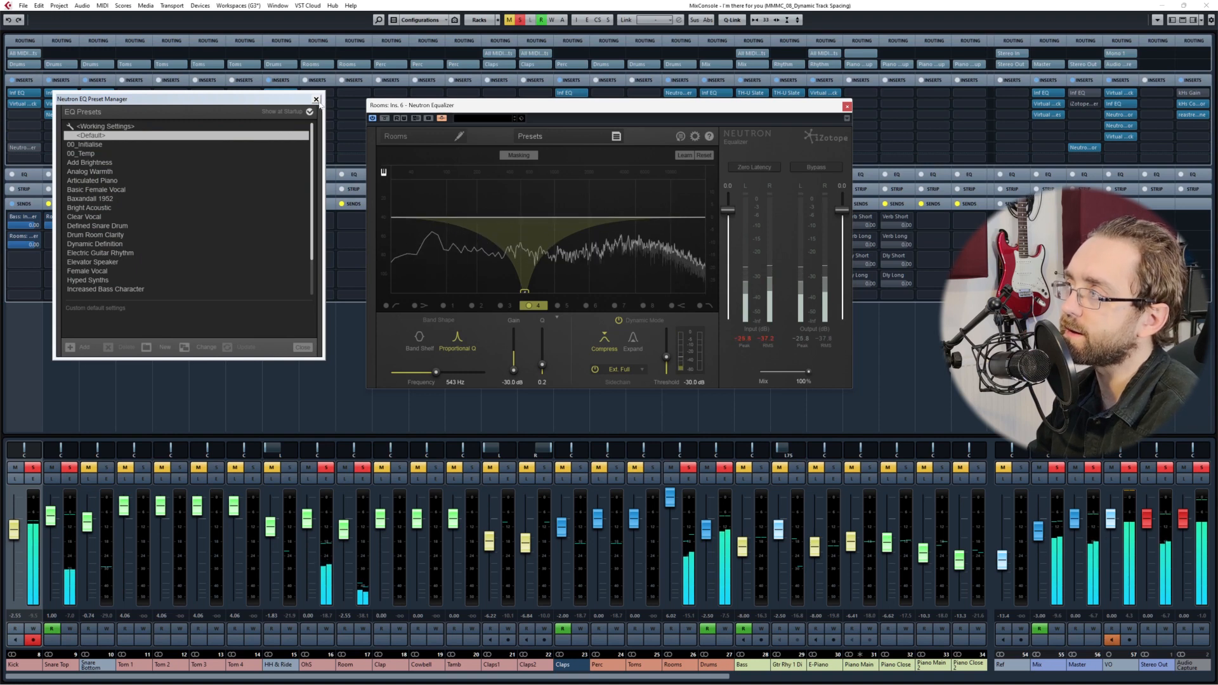
pyautogui.click(316, 99)
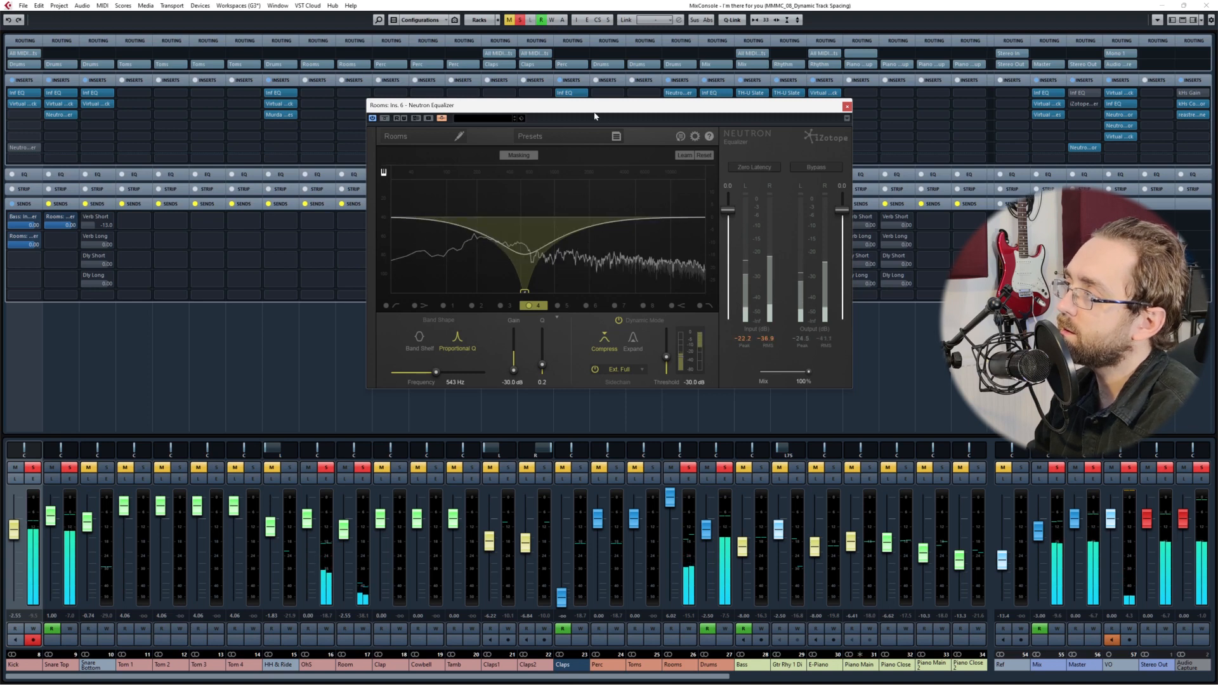
pyautogui.moveTo(609, 106); pyautogui.dragTo(624, 75)
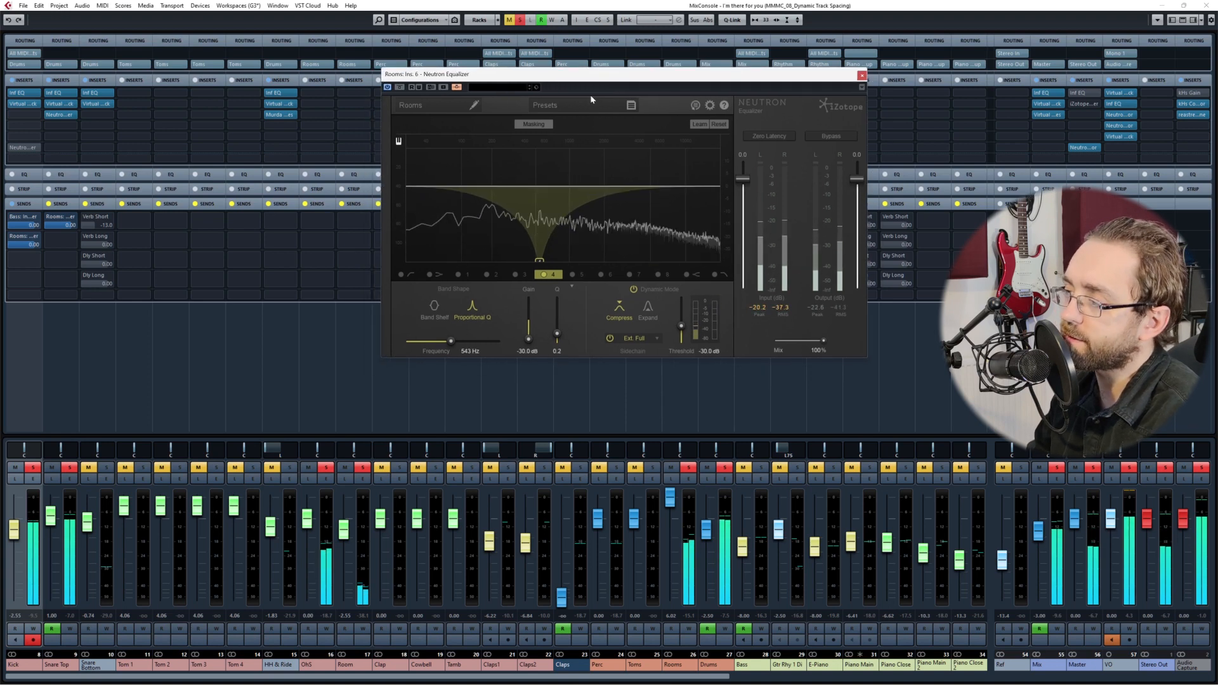
pyautogui.click(141, 408)
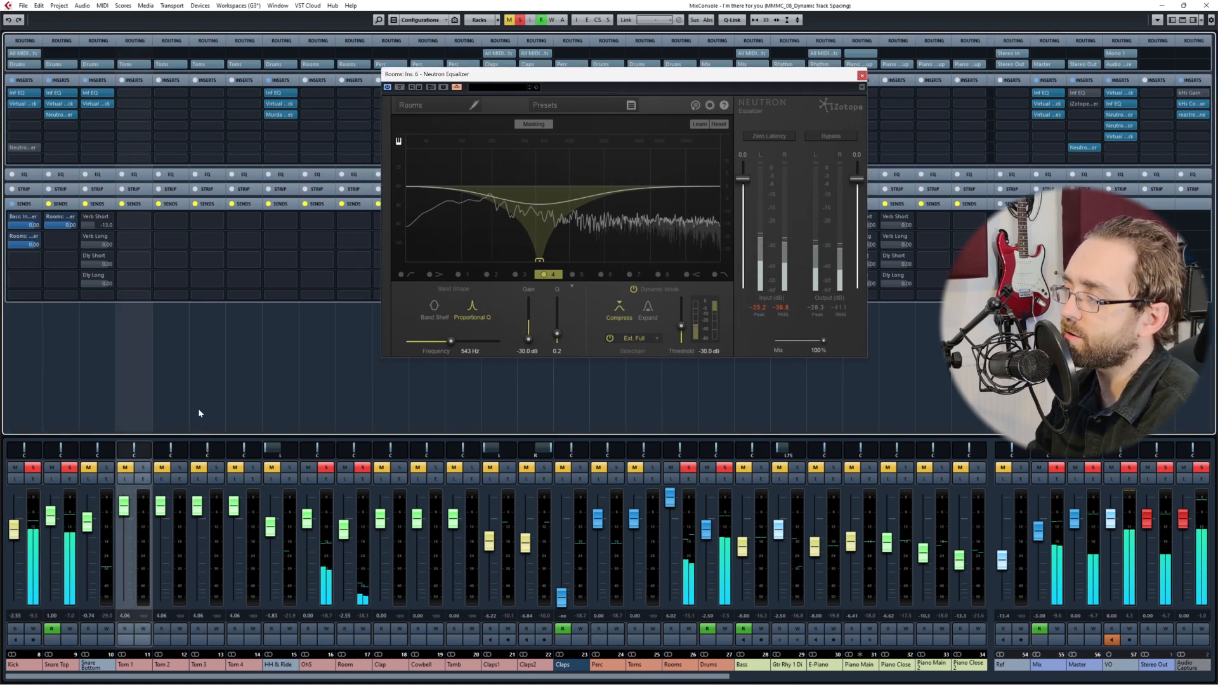
pyautogui.click(635, 406)
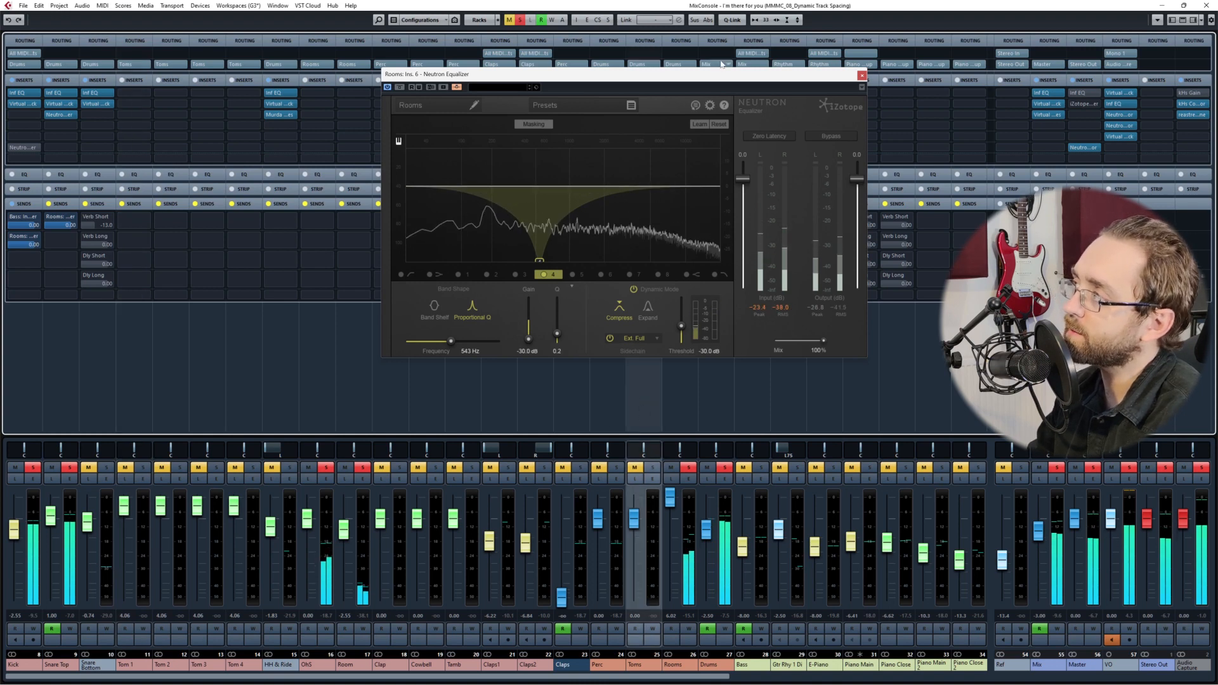
# Step: Solo the Rhythm group channel with the instrument channels that feed it
pyautogui.moveTo(666, 74); pyautogui.dragTo(350, 100)
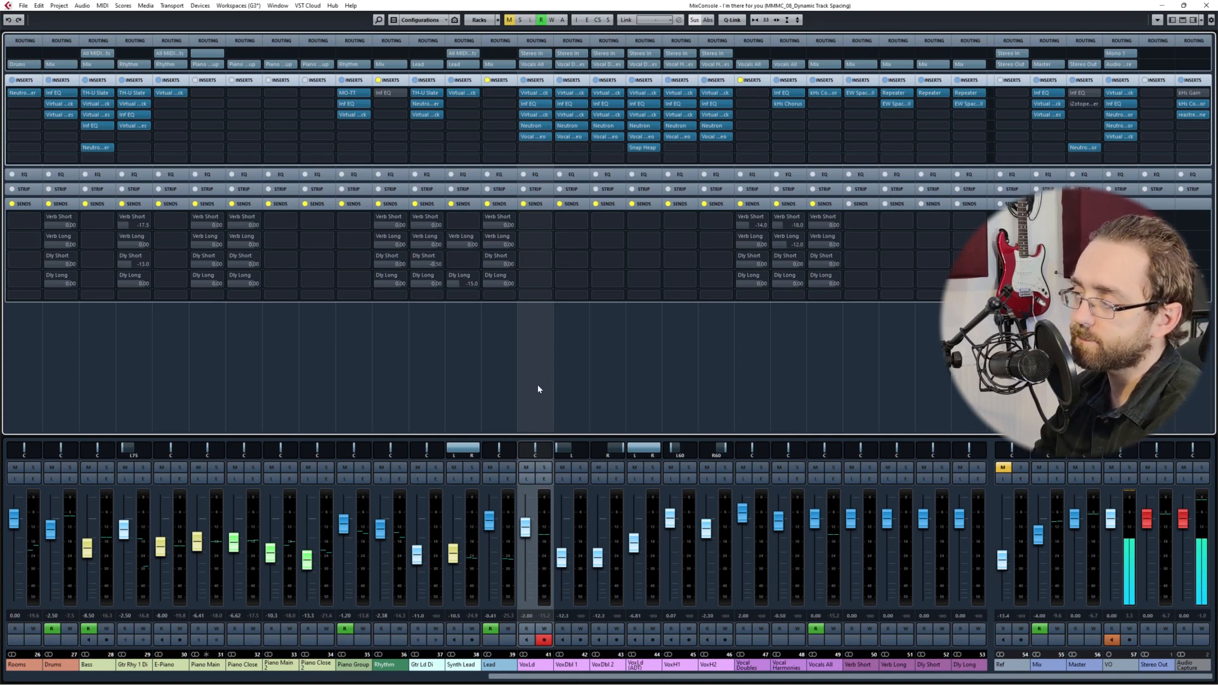
pyautogui.click(386, 406)
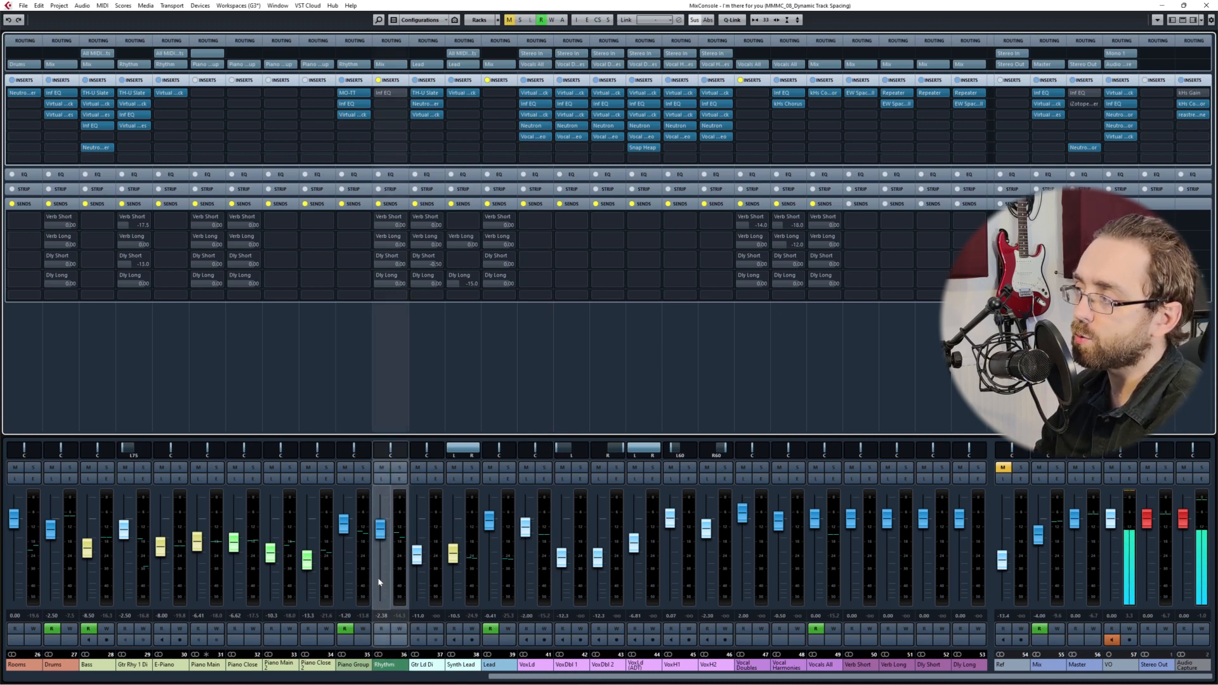
pyautogui.hotkey('alt', 's')
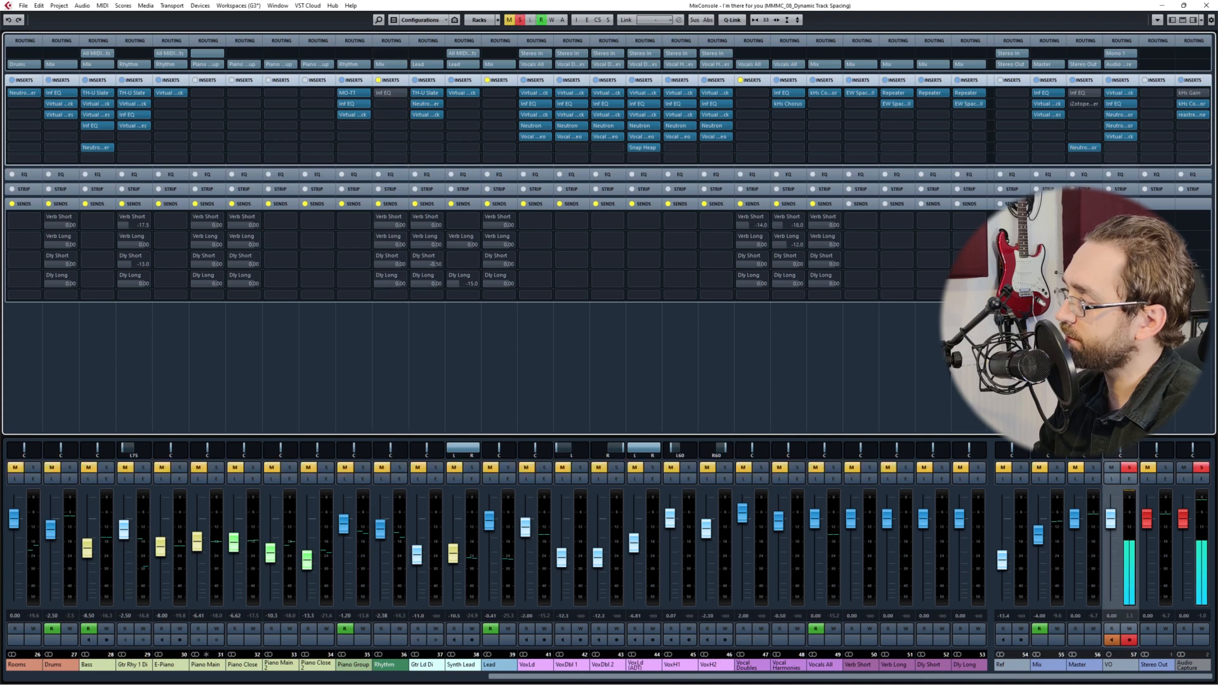
pyautogui.click(385, 382)
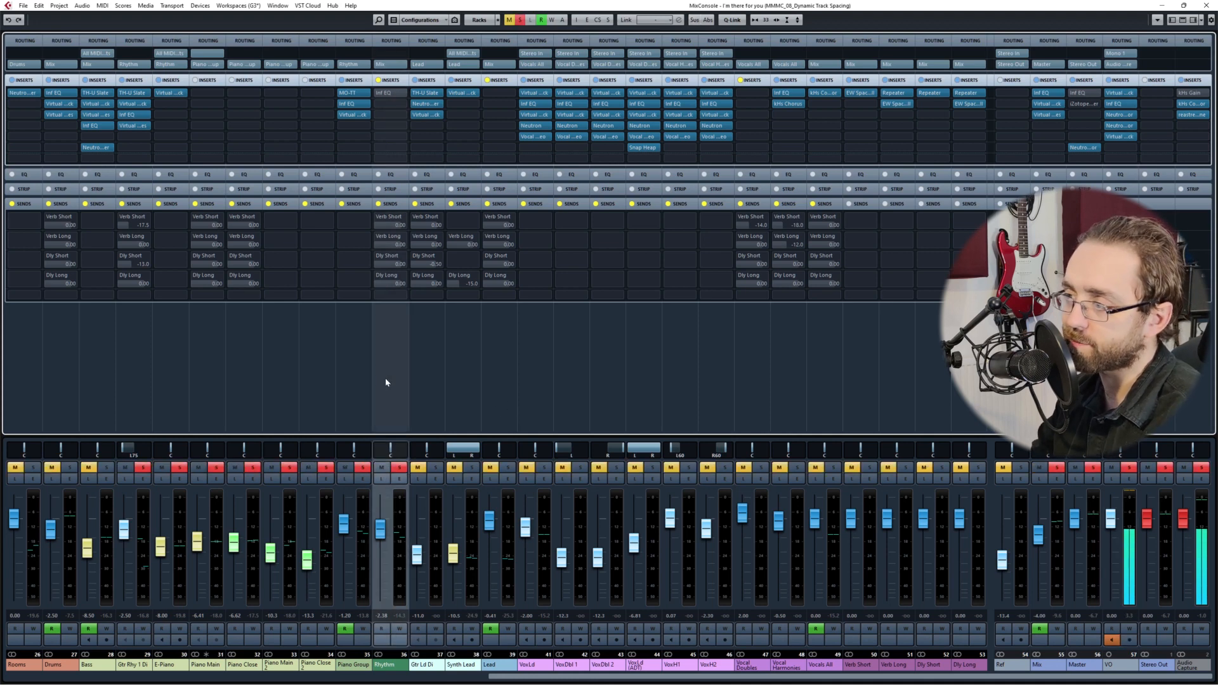
# Step: Review the channels feeding the Rhythm group: the rhythm guitar, E-Piano, the four piano channels and the Piano Group
pyautogui.click(126, 409)
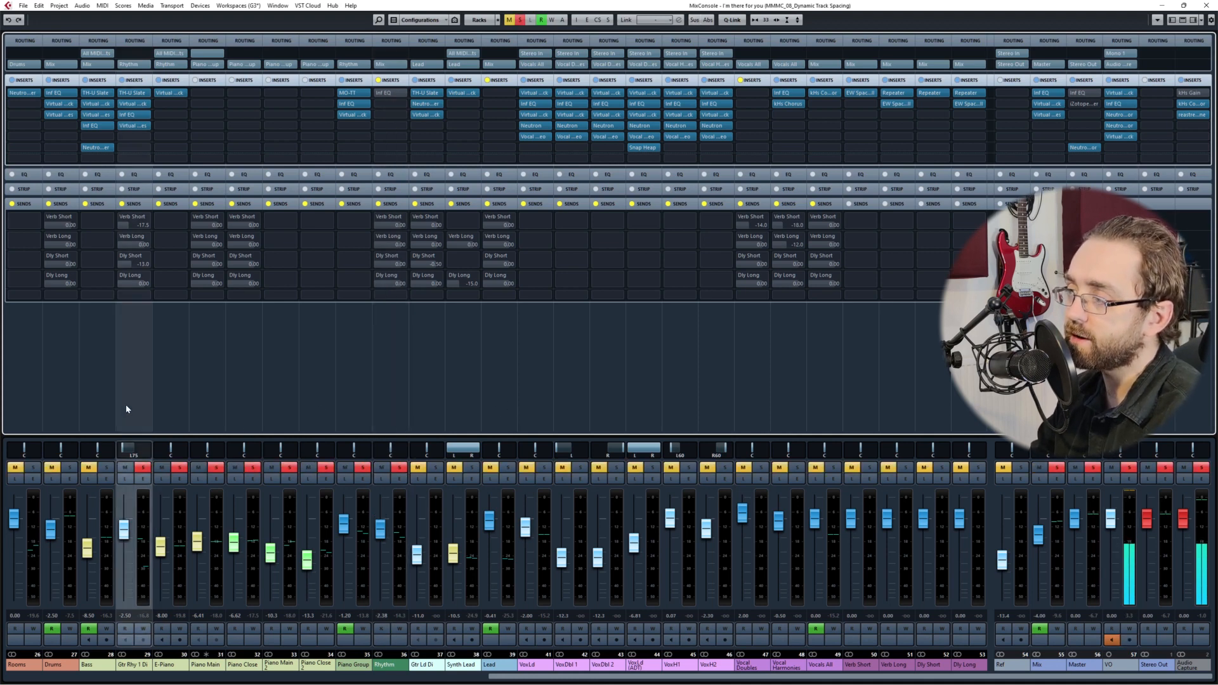
pyautogui.click(183, 402)
pyautogui.click(208, 402)
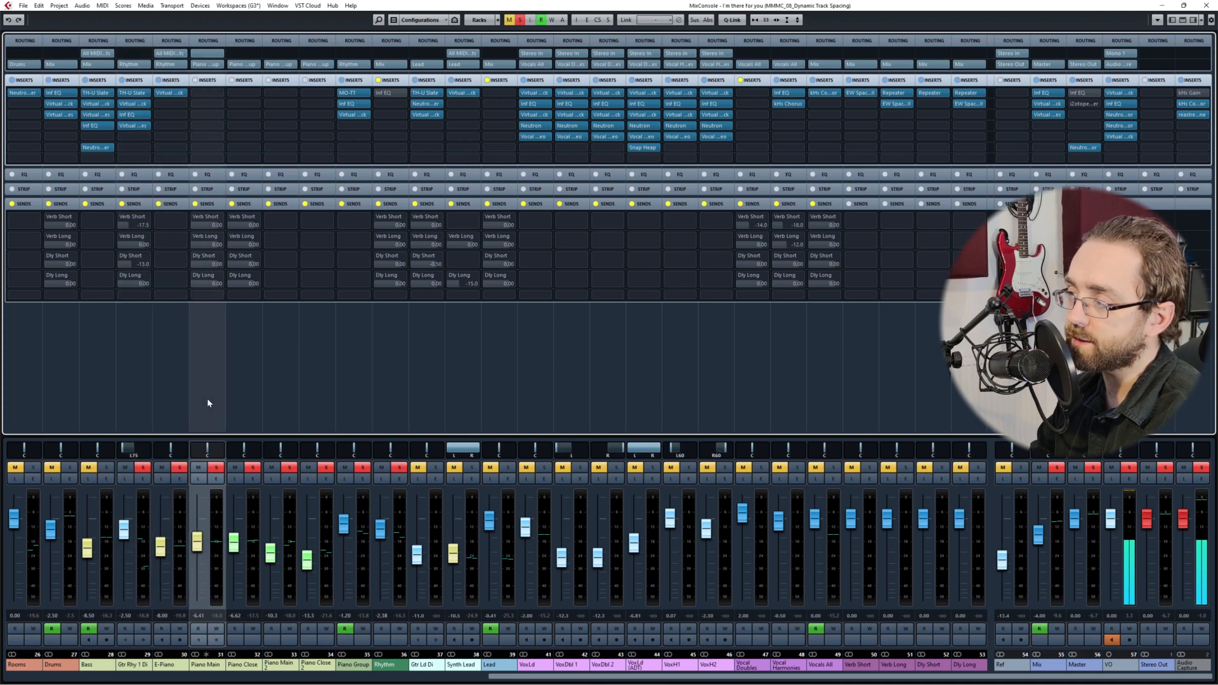
pyautogui.keyDown('shift'); pyautogui.click(327, 393); pyautogui.keyUp('shift')
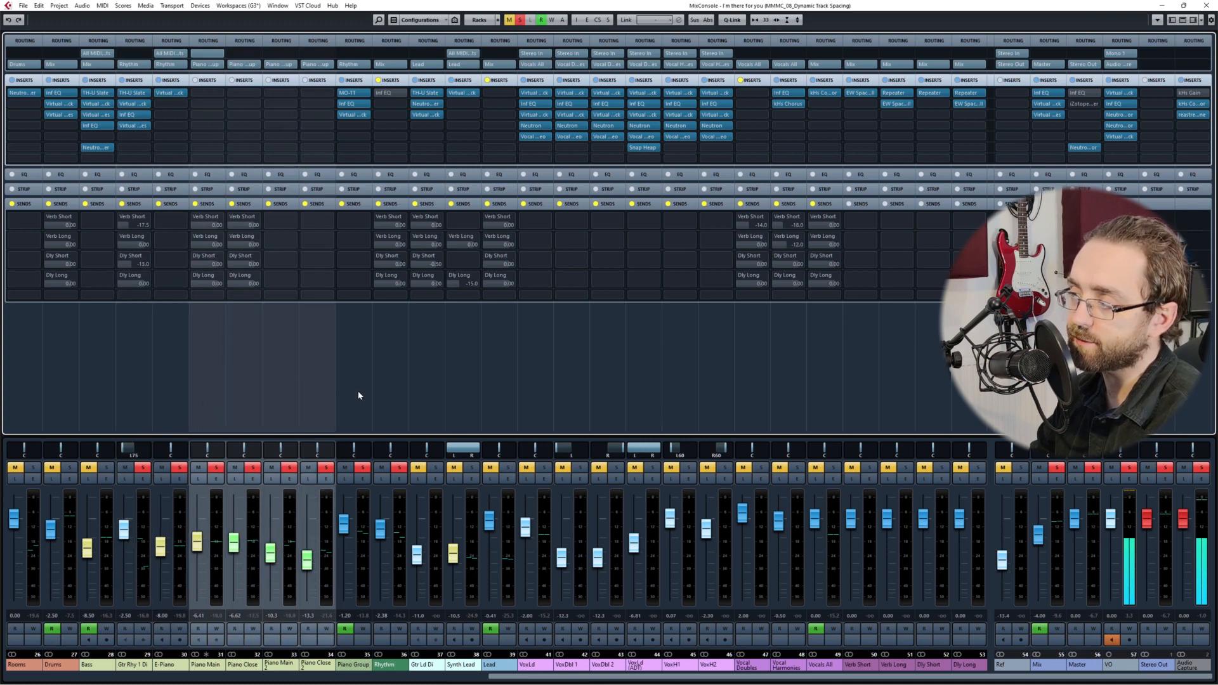
pyautogui.click(358, 395)
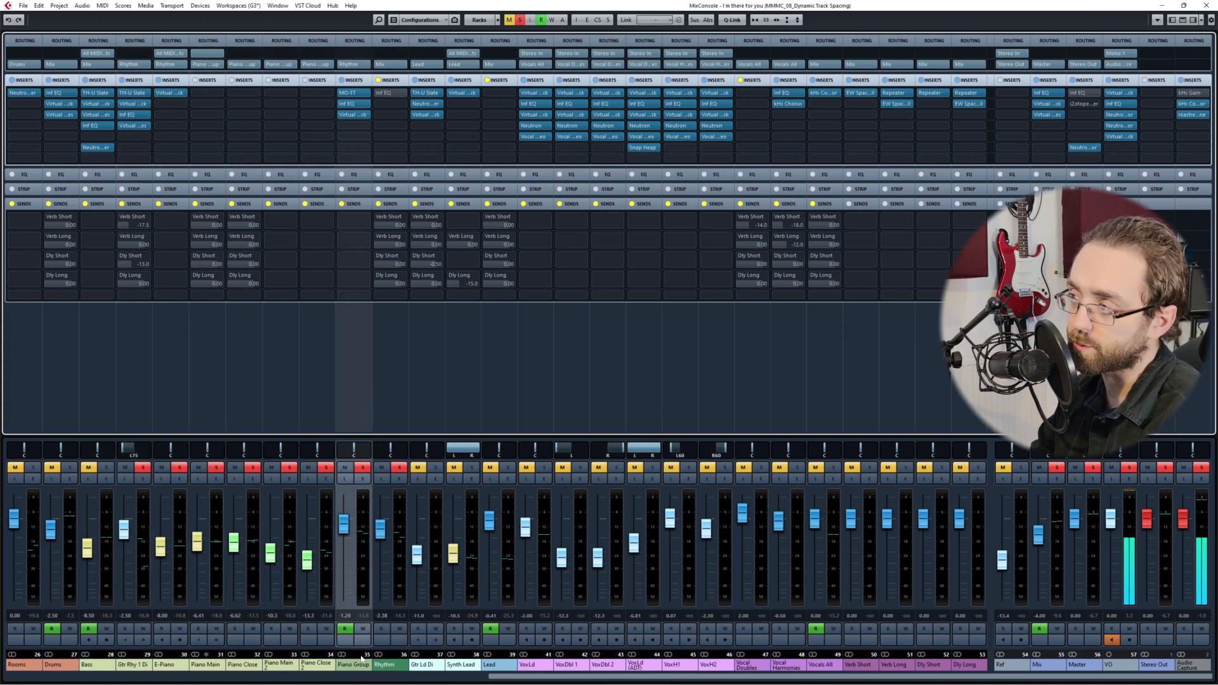
# Step: Play the soloed Rhythm group and add the VoxLd lead vocal channel to the solo
pyautogui.click(396, 400)
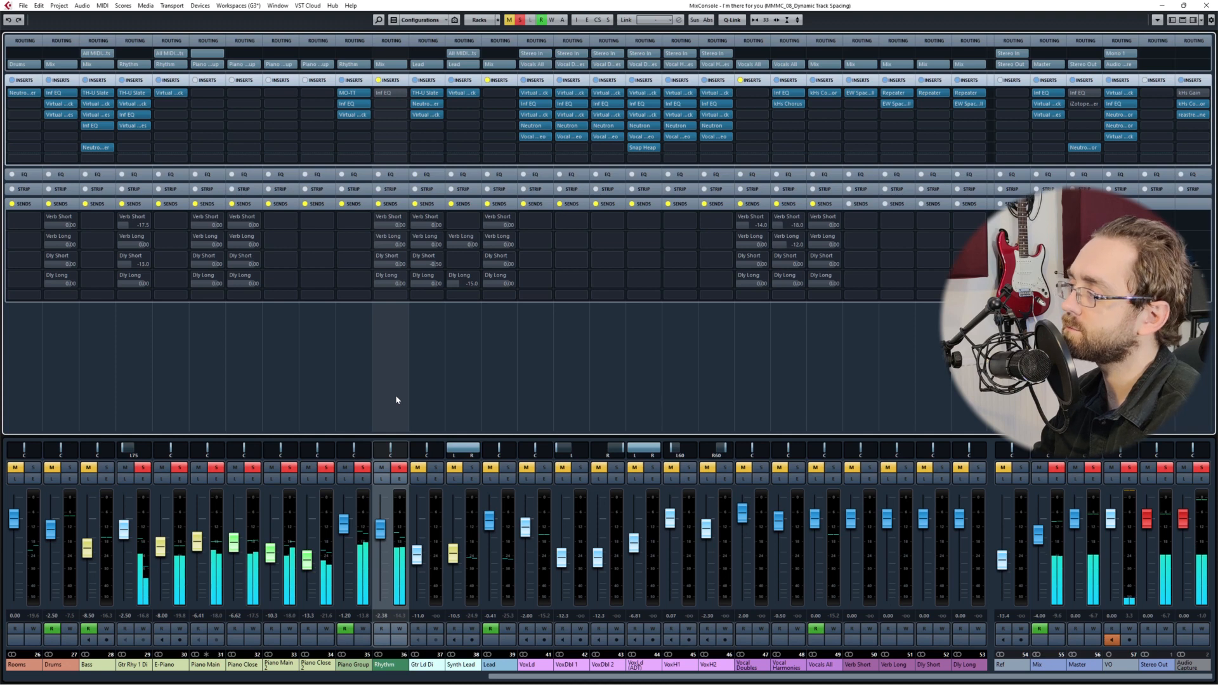
pyautogui.click(537, 391)
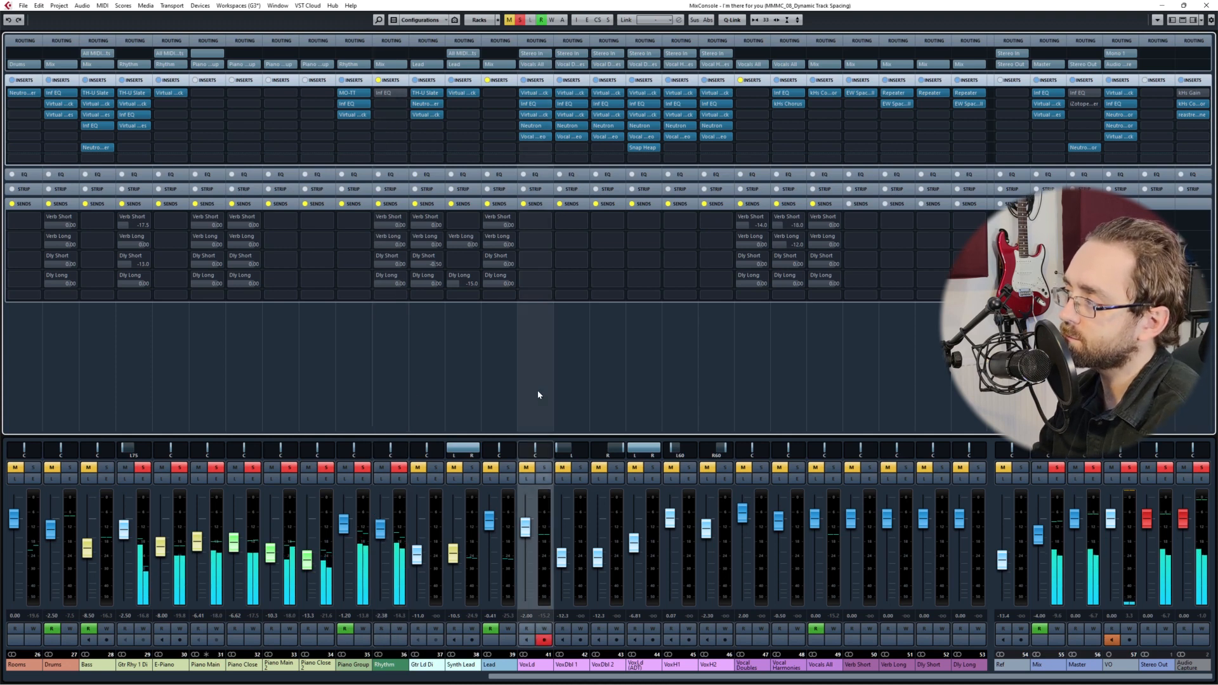
pyautogui.press('s')
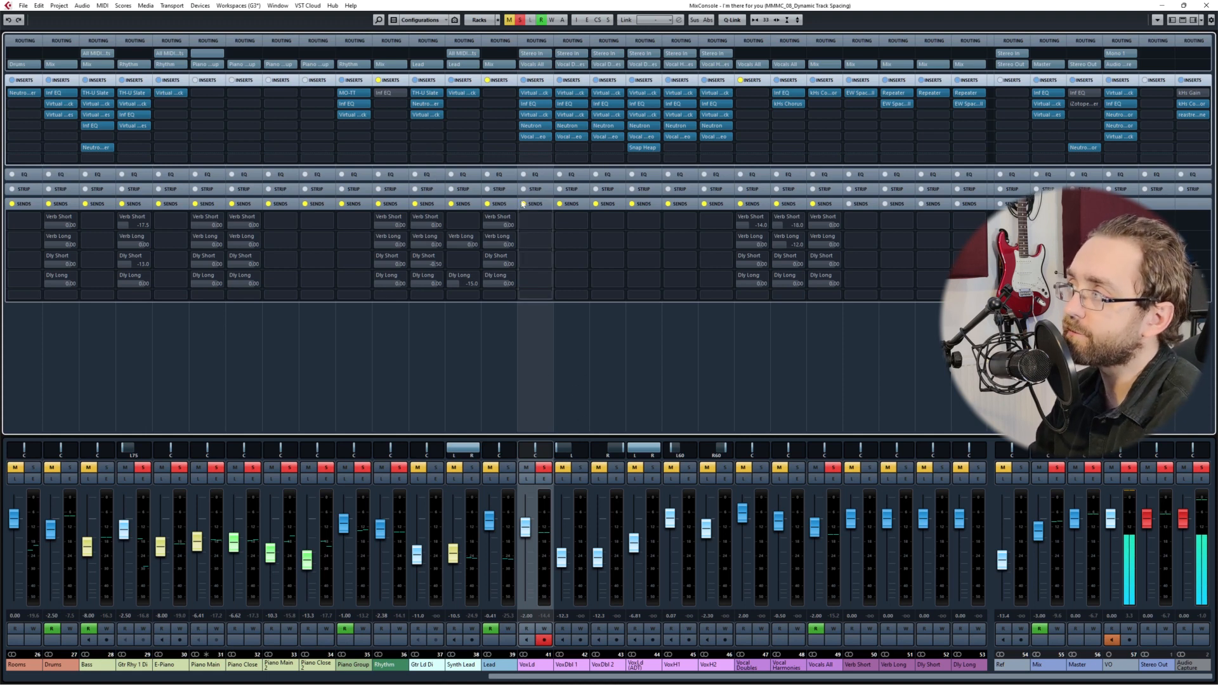
# Step: Insert a Neutron Equalizer in the sixth insert slot of the Rhythm group and dismiss its preset manager
pyautogui.click(398, 394)
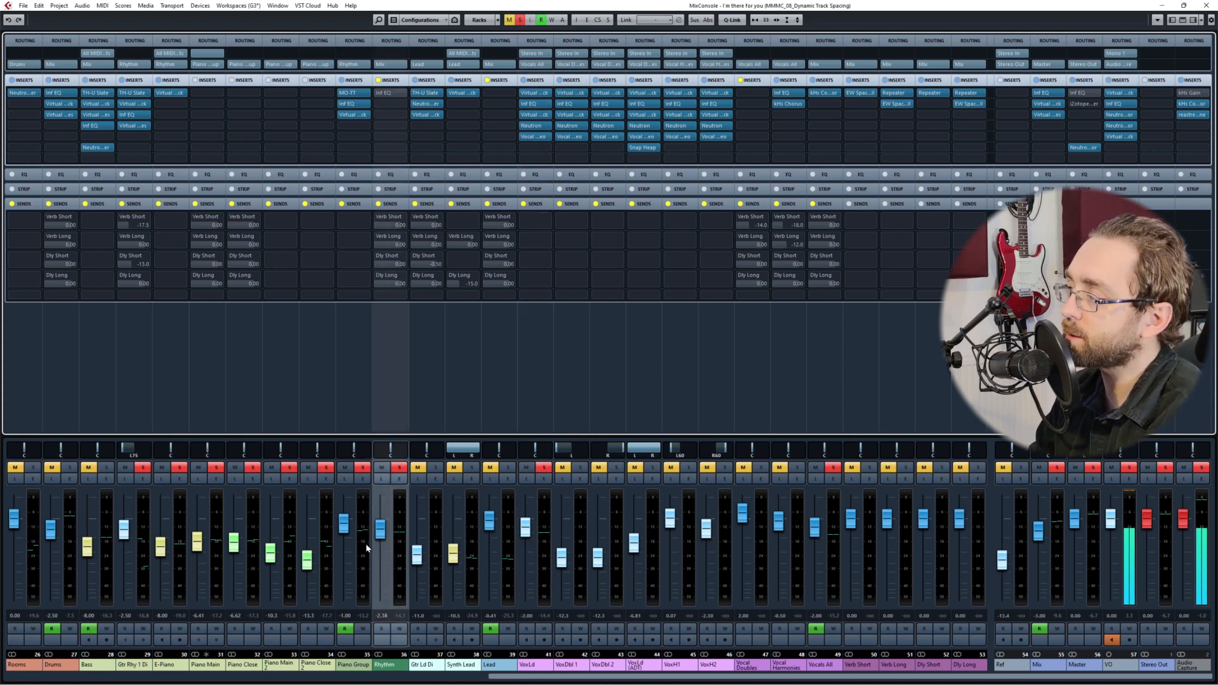
pyautogui.click(390, 146)
pyautogui.write('neutron')
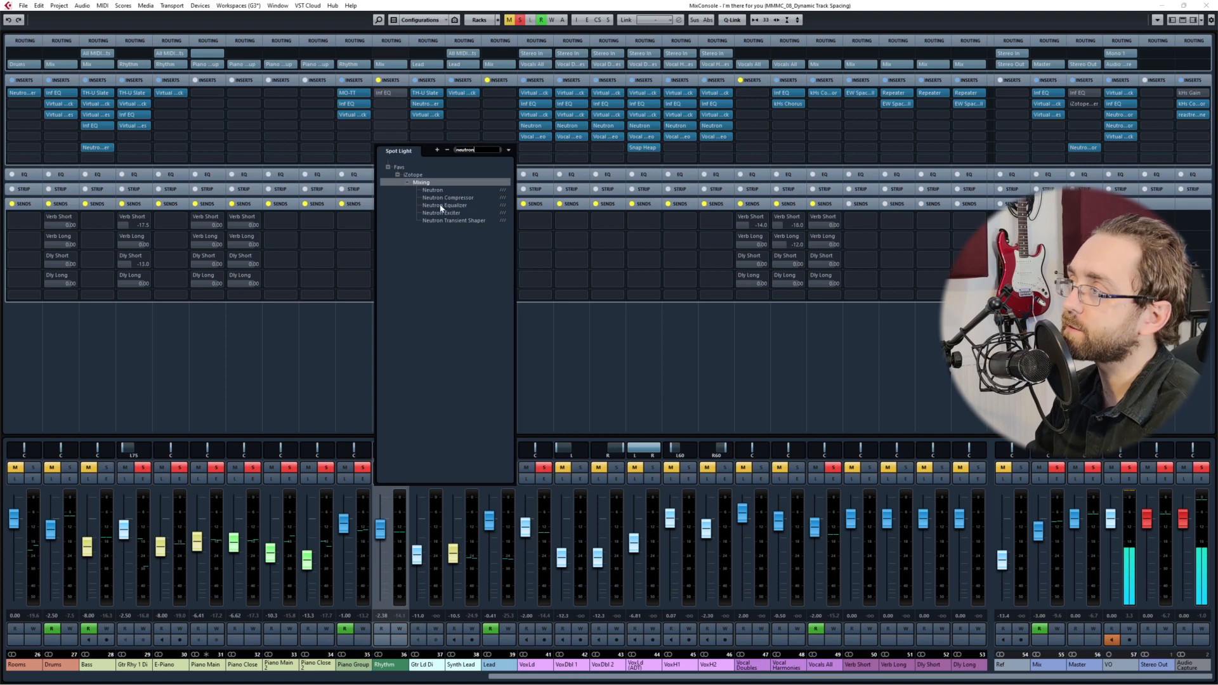
pyautogui.click(442, 206)
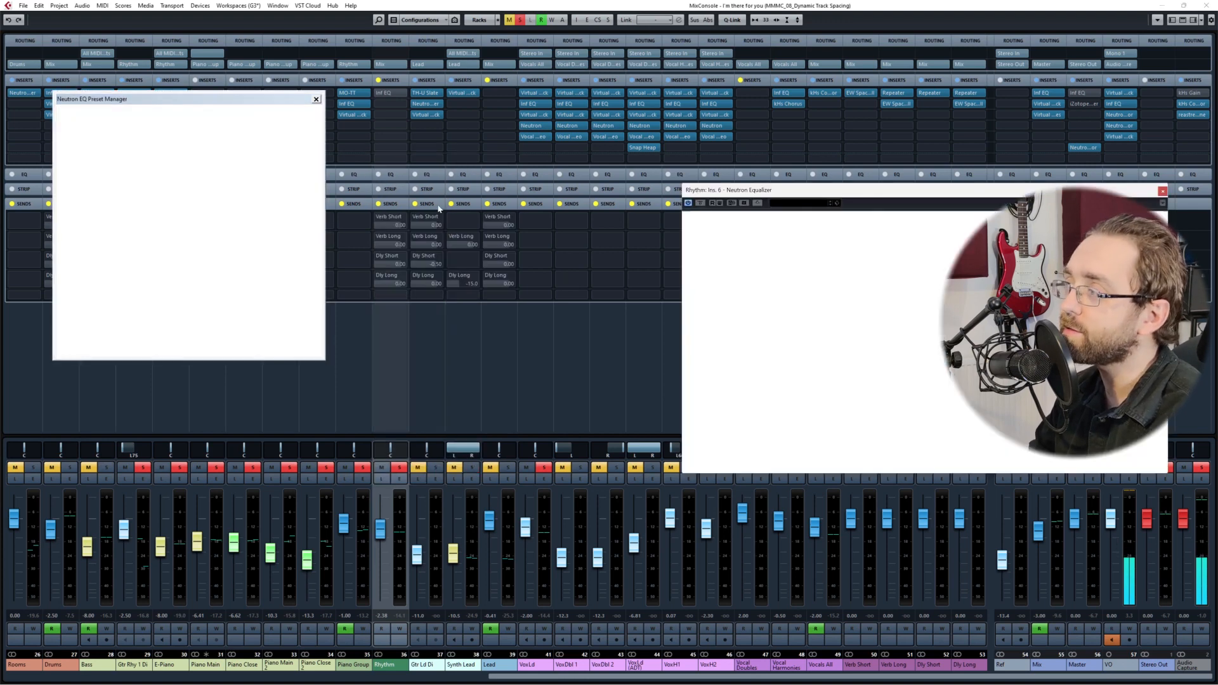
pyautogui.click(316, 100)
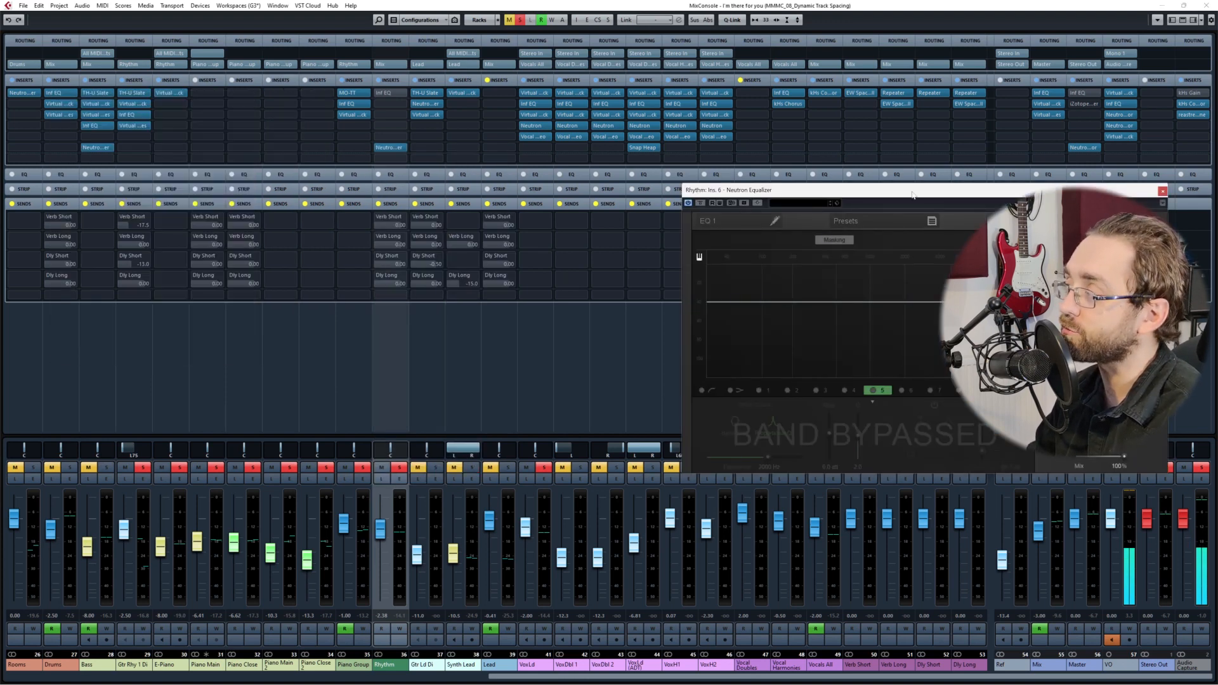
# Step: Name the new equalizer instance Rhythm and activate its side-chain input
pyautogui.moveTo(890, 185); pyautogui.dragTo(702, 136)
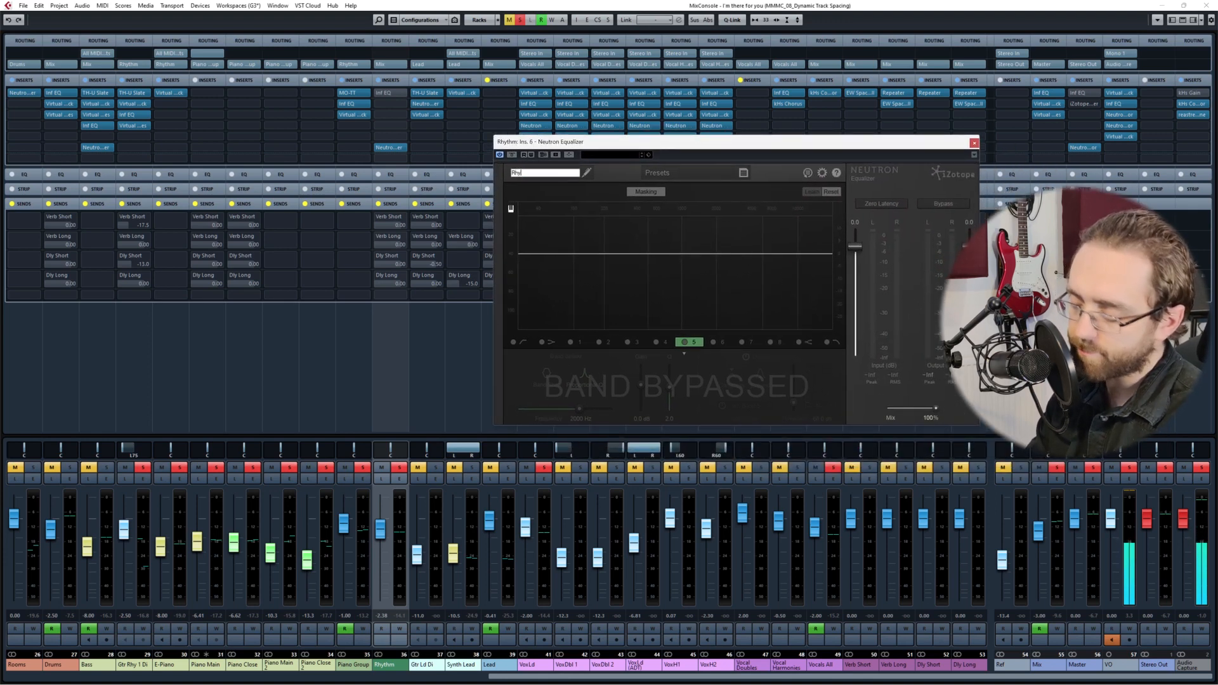
pyautogui.press('Return')
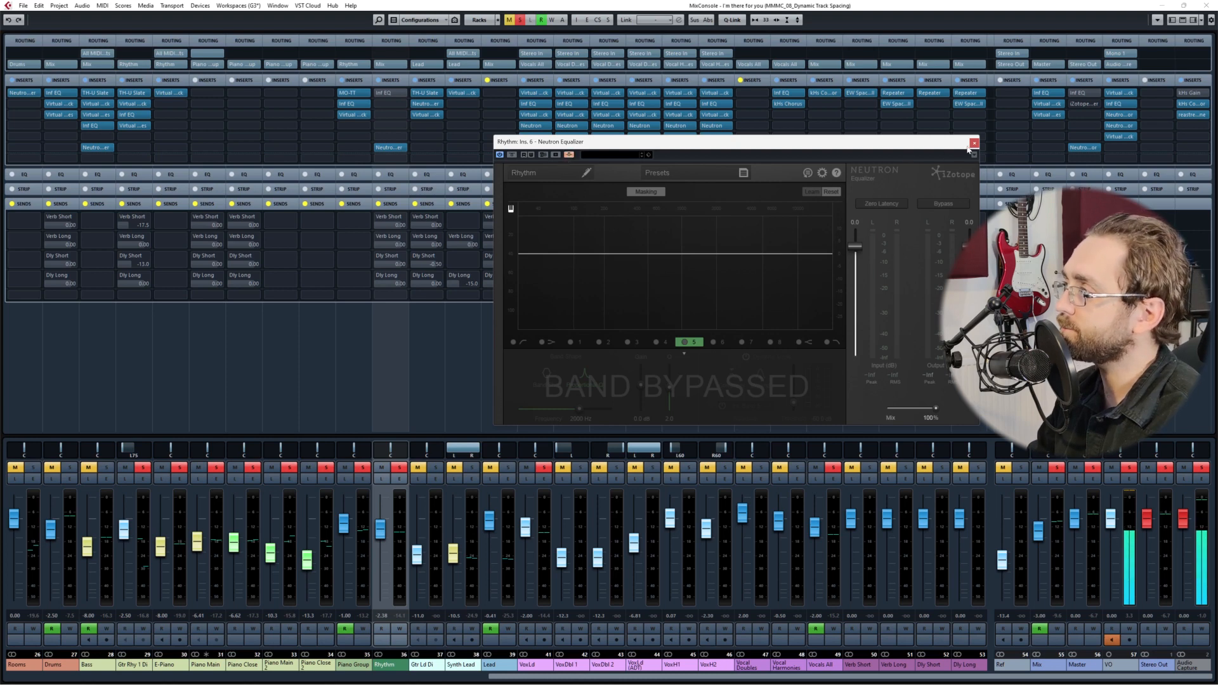
pyautogui.moveTo(962, 148); pyautogui.dragTo(421, 77)
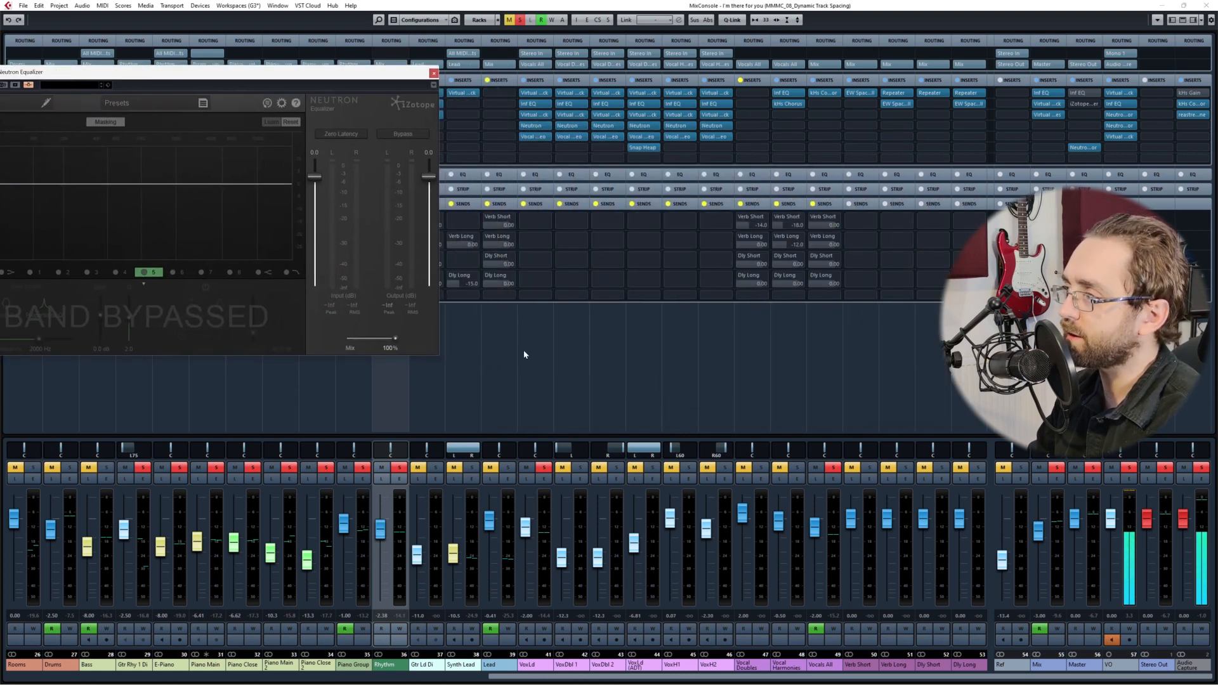
# Step: Add a send from VoxLd to the Rhythm Neutron Equalizer side-chain and activate it
pyautogui.click(529, 409)
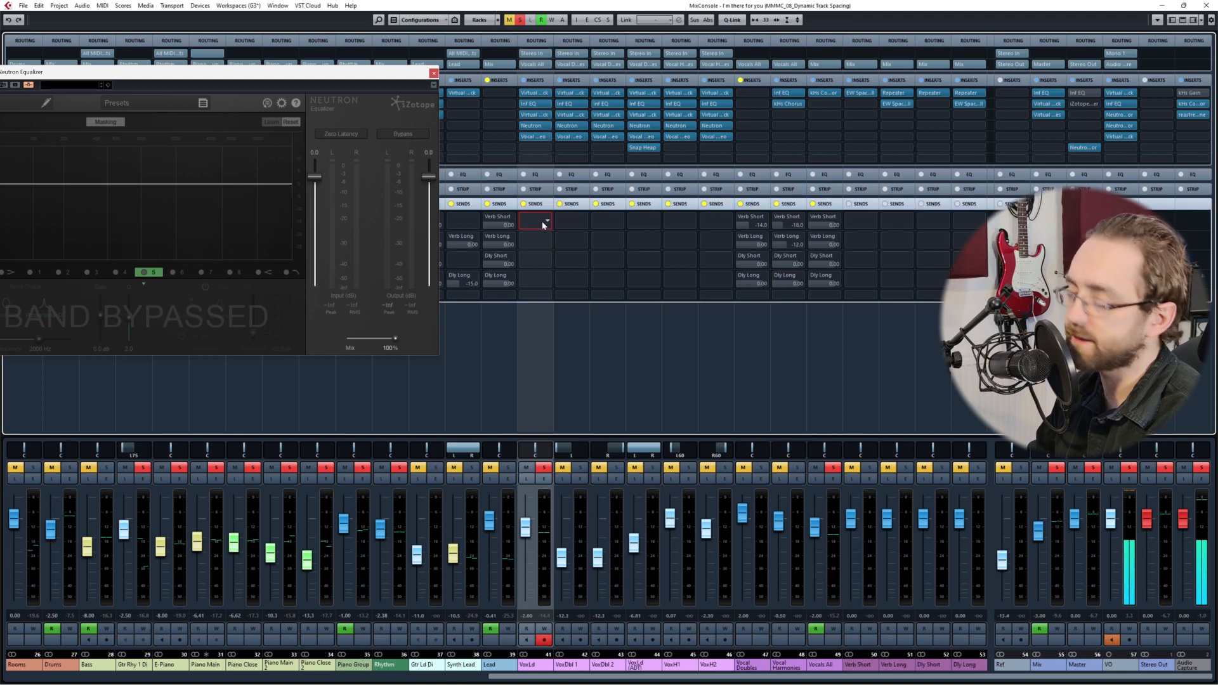
pyautogui.click(542, 221)
pyautogui.write('rhyth')
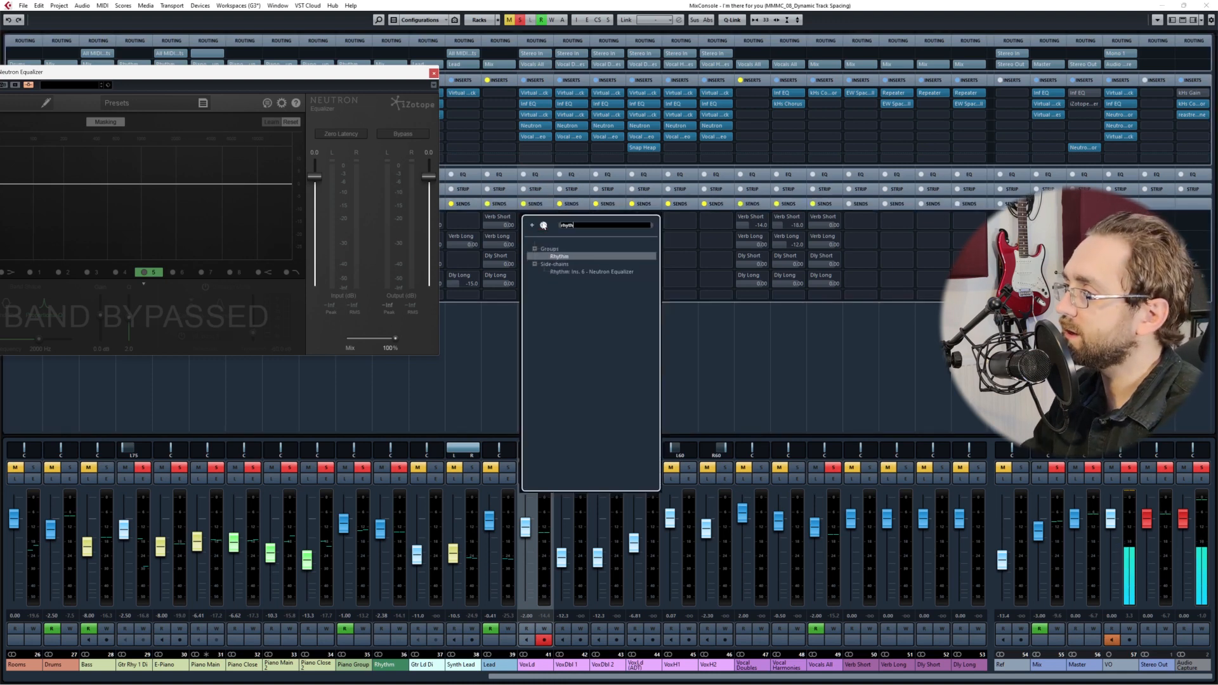
pyautogui.click(573, 273)
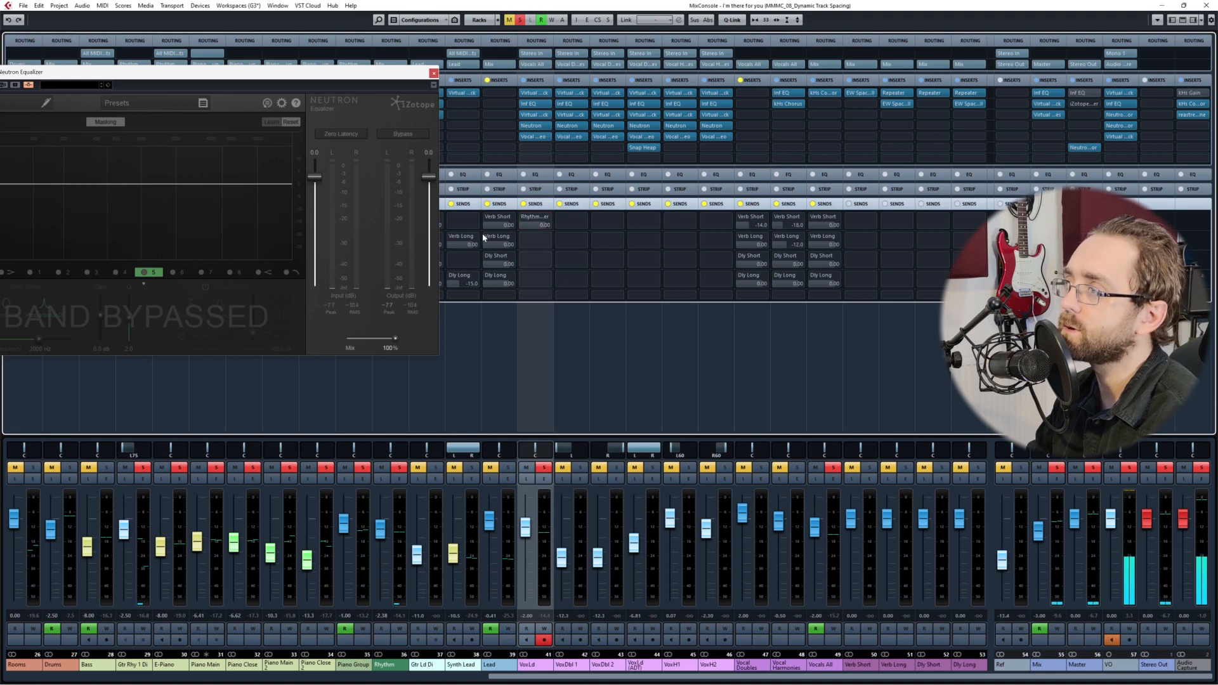
pyautogui.click(524, 217)
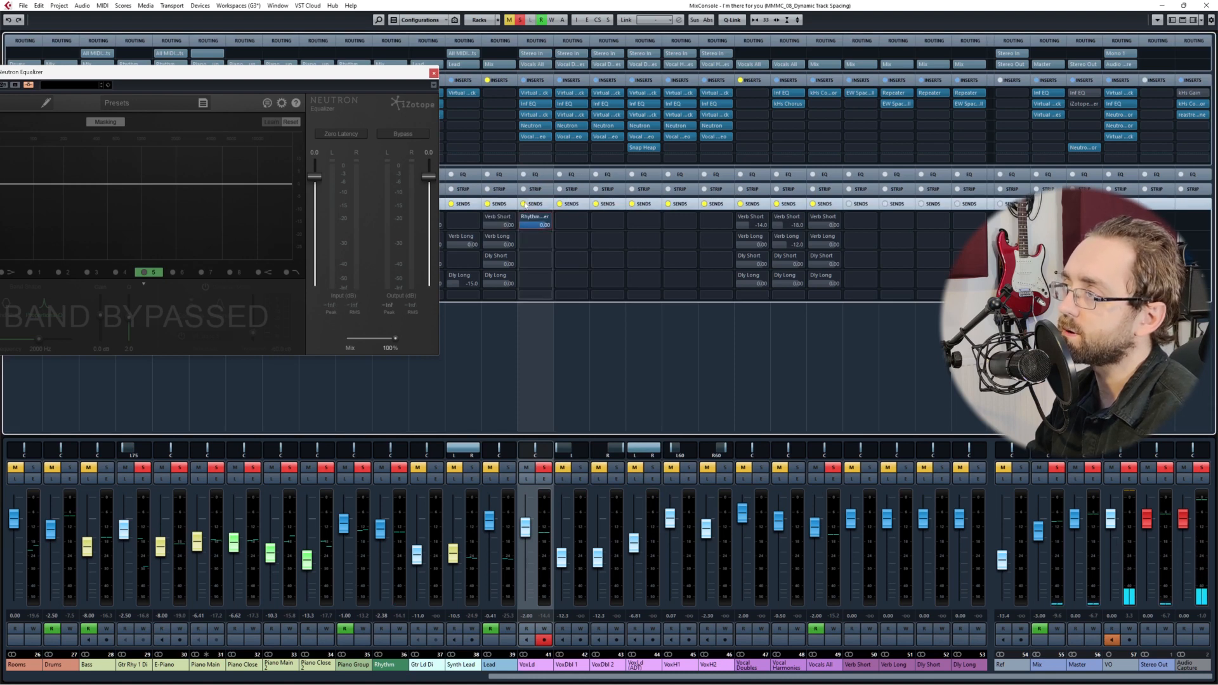
# Step: Turn on Masking in the Rhythm equalizer and check which plug-in instances are available for comparison
pyautogui.moveTo(303, 73); pyautogui.dragTo(982, 159)
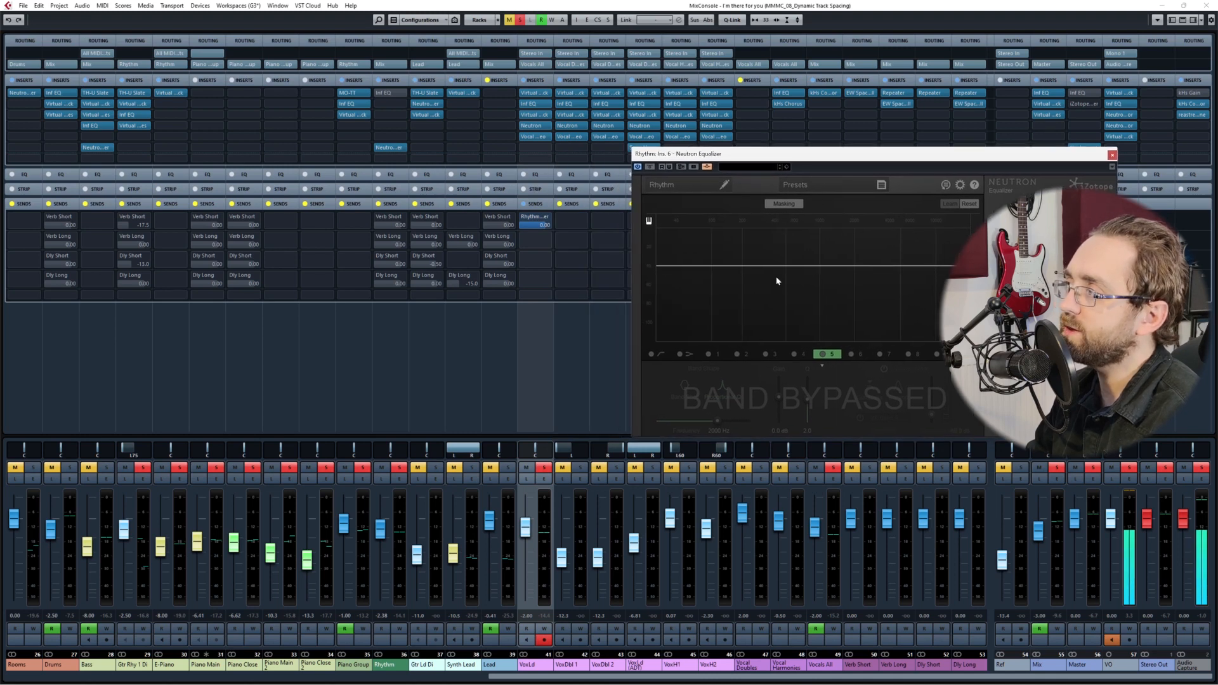
pyautogui.click(778, 207)
pyautogui.click(839, 203)
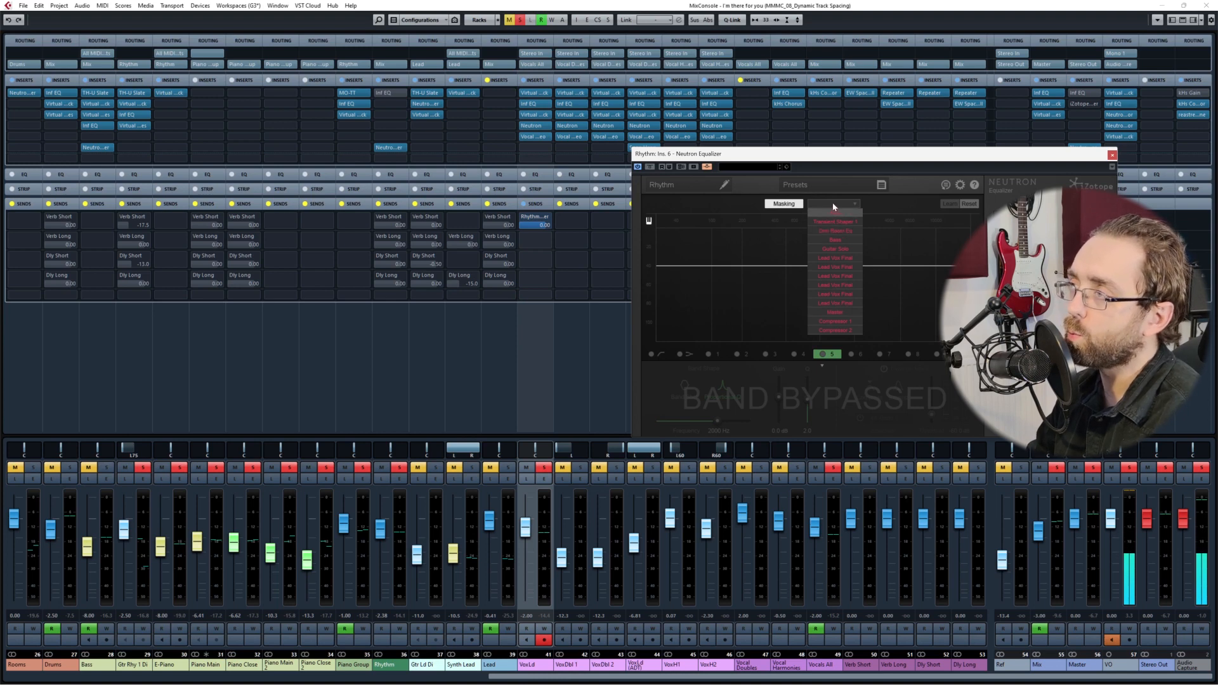
pyautogui.click(834, 204)
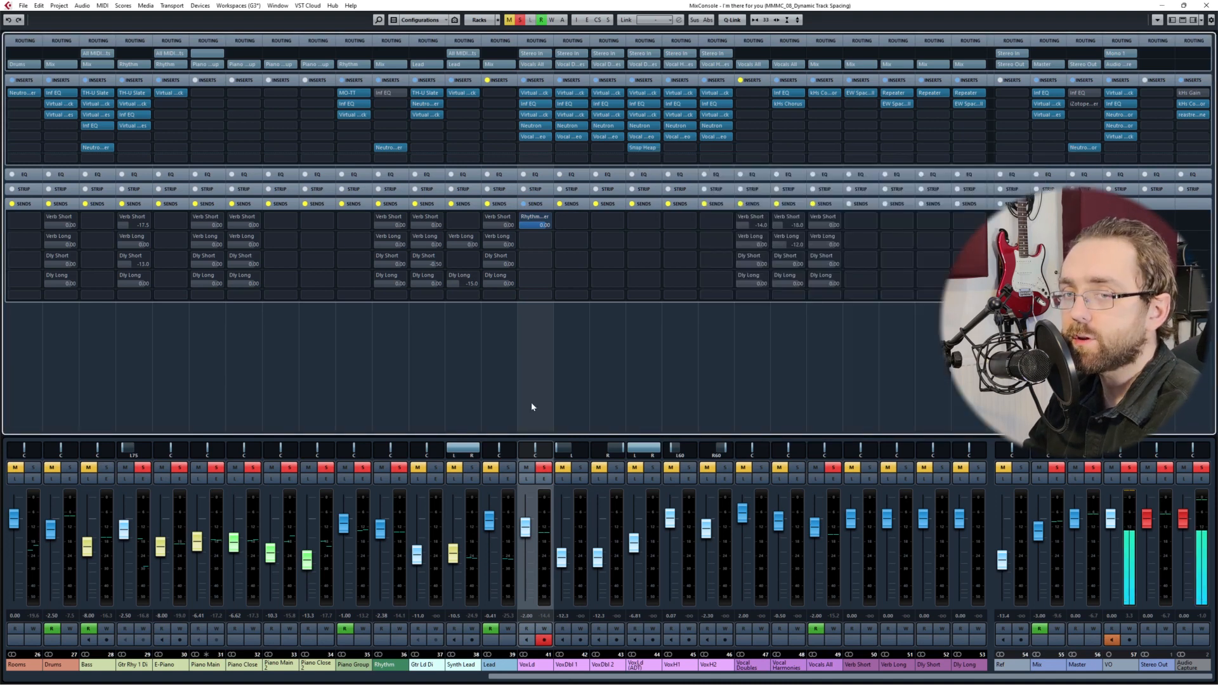
# Step: Insert a Neutron Equalizer in the sixth insert slot of VoxLd and dismiss its preset manager
pyautogui.click(545, 148)
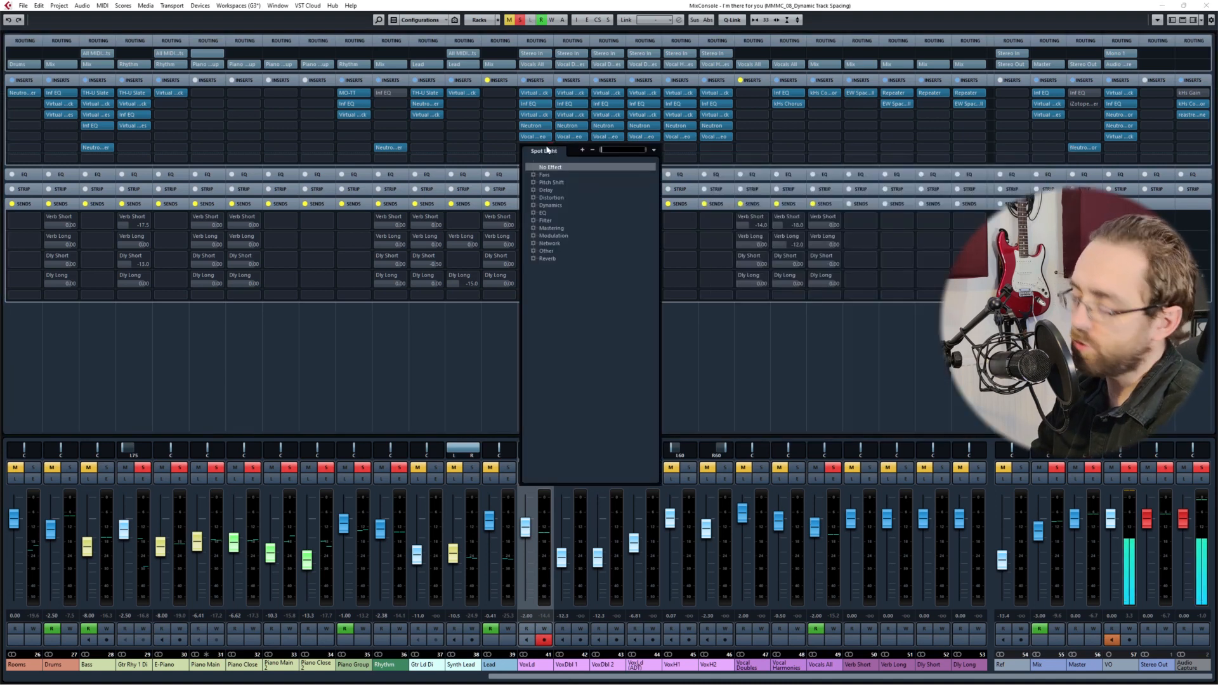
pyautogui.write('neutron')
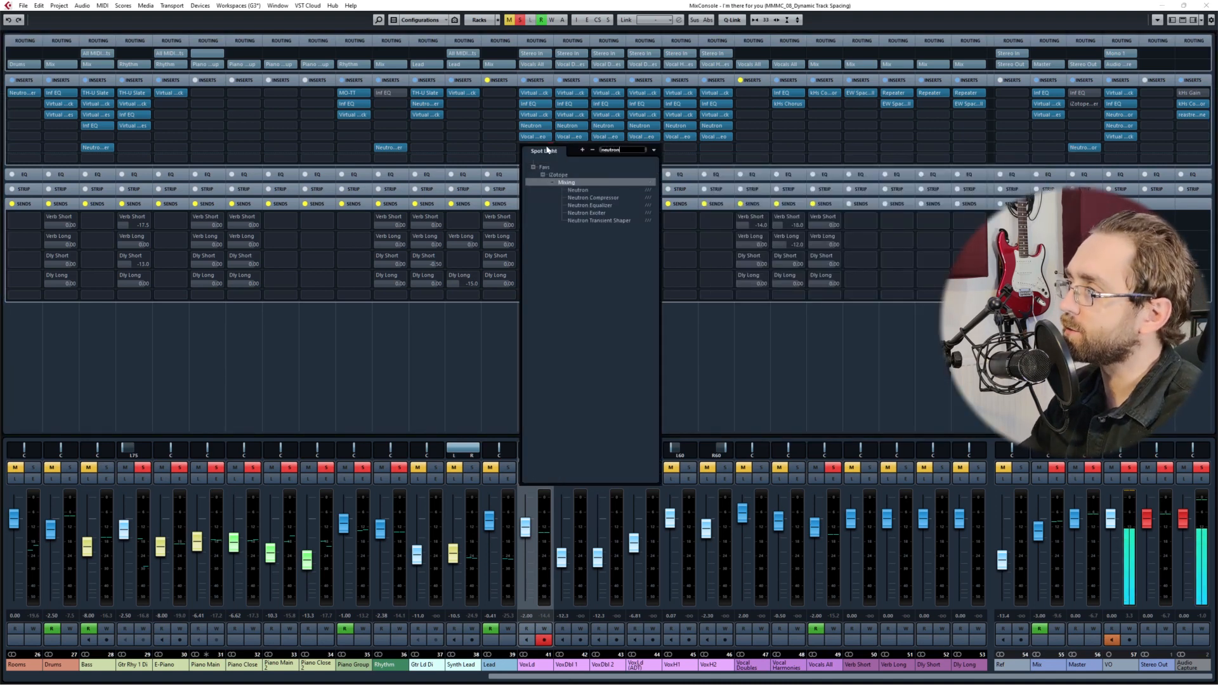
pyautogui.click(611, 205)
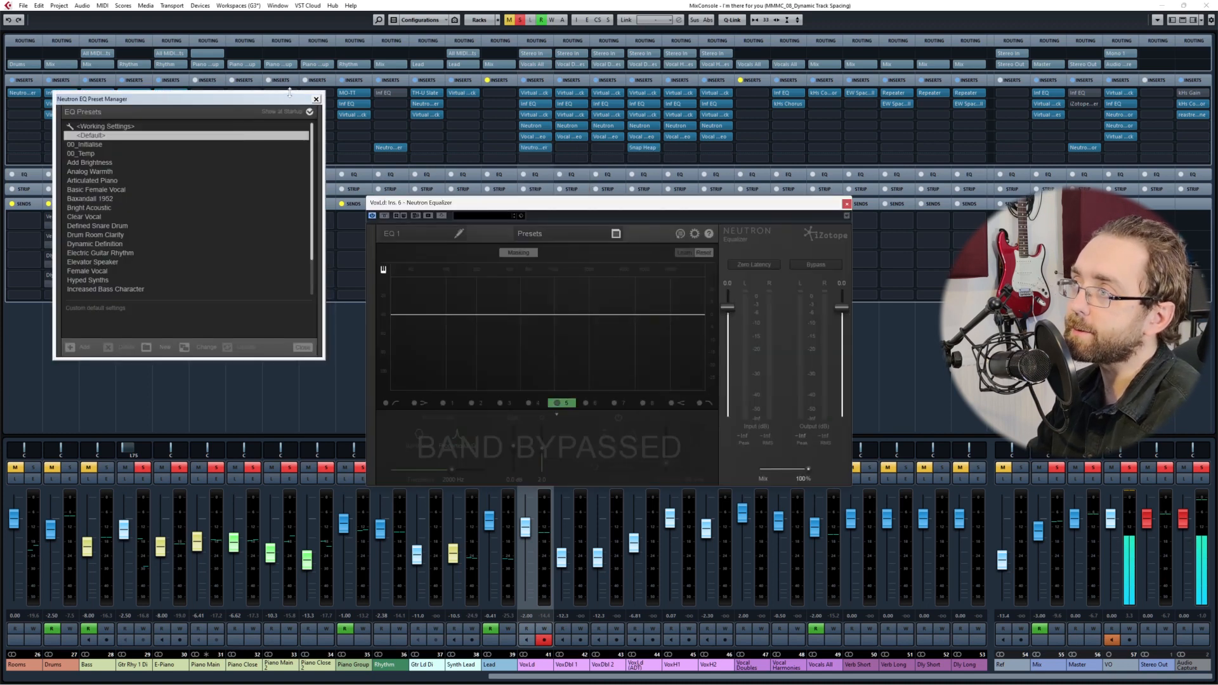
pyautogui.click(316, 100)
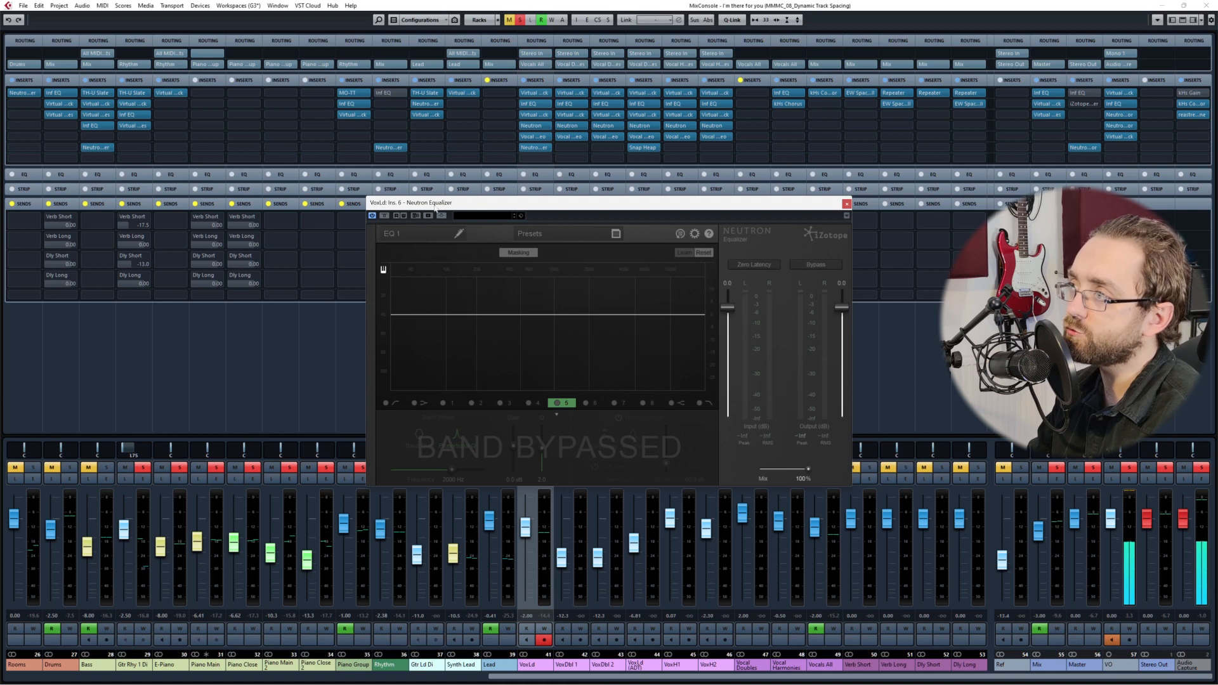
# Step: Name the VoxLd equalizer instance Vocal Masking and close its window
pyautogui.moveTo(532, 203); pyautogui.dragTo(739, 215)
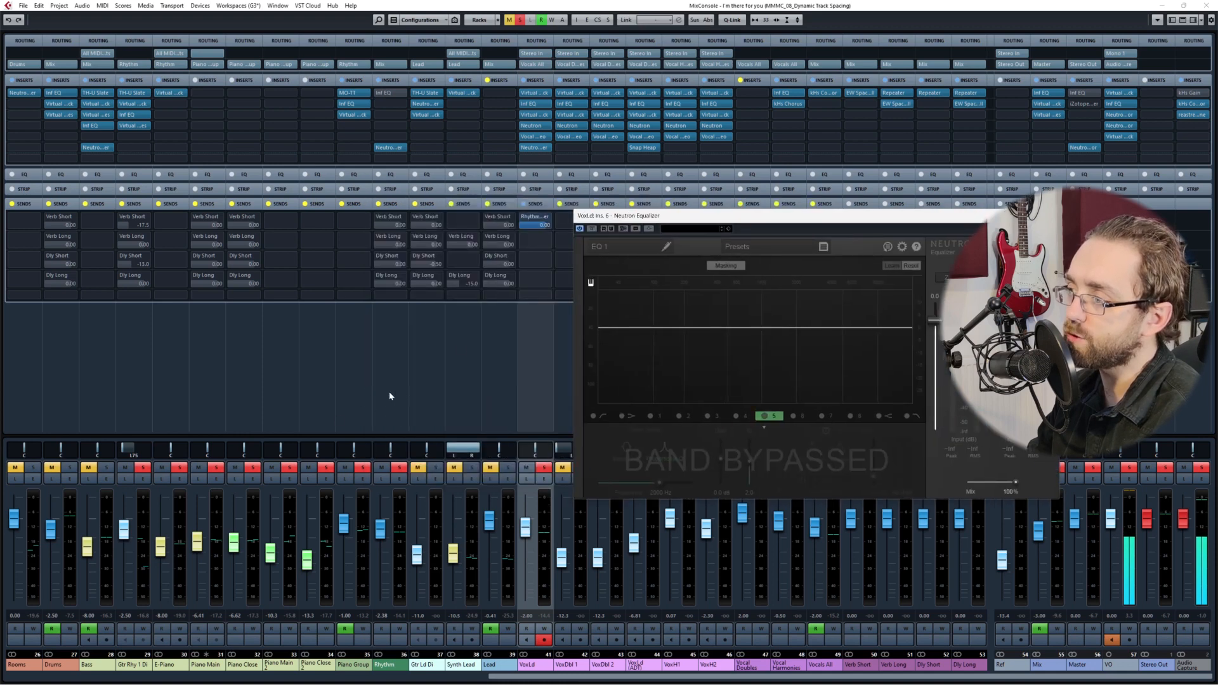
pyautogui.click(390, 396)
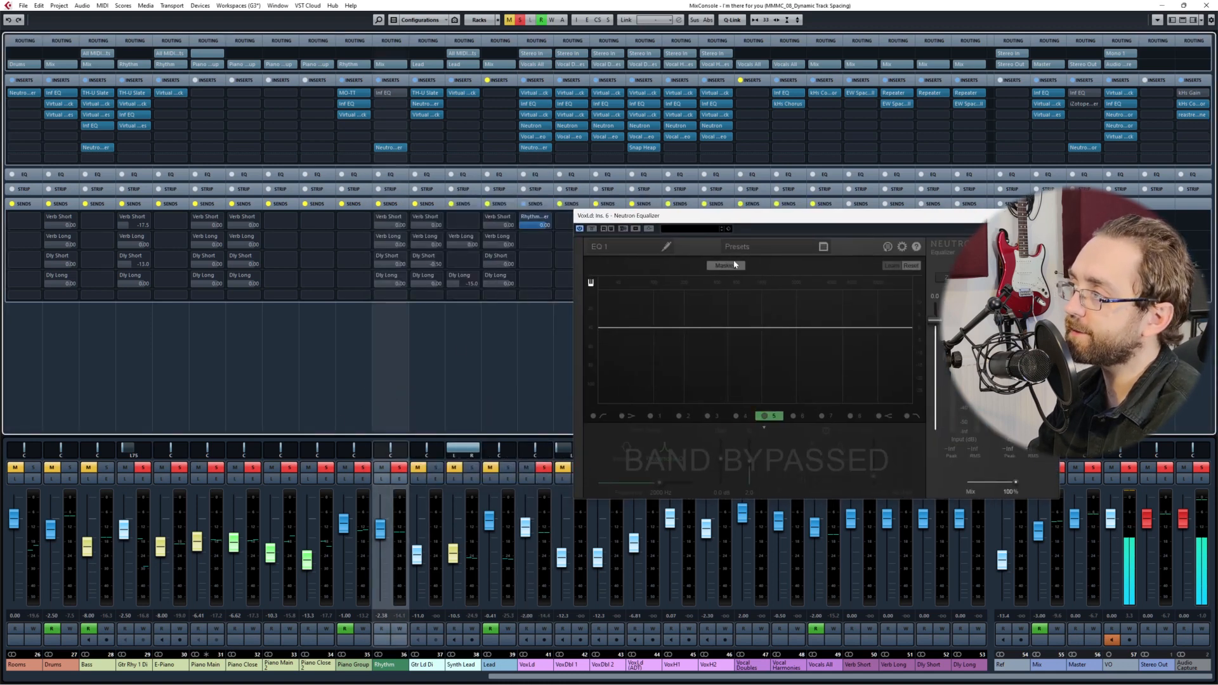
pyautogui.doubleClick(614, 246)
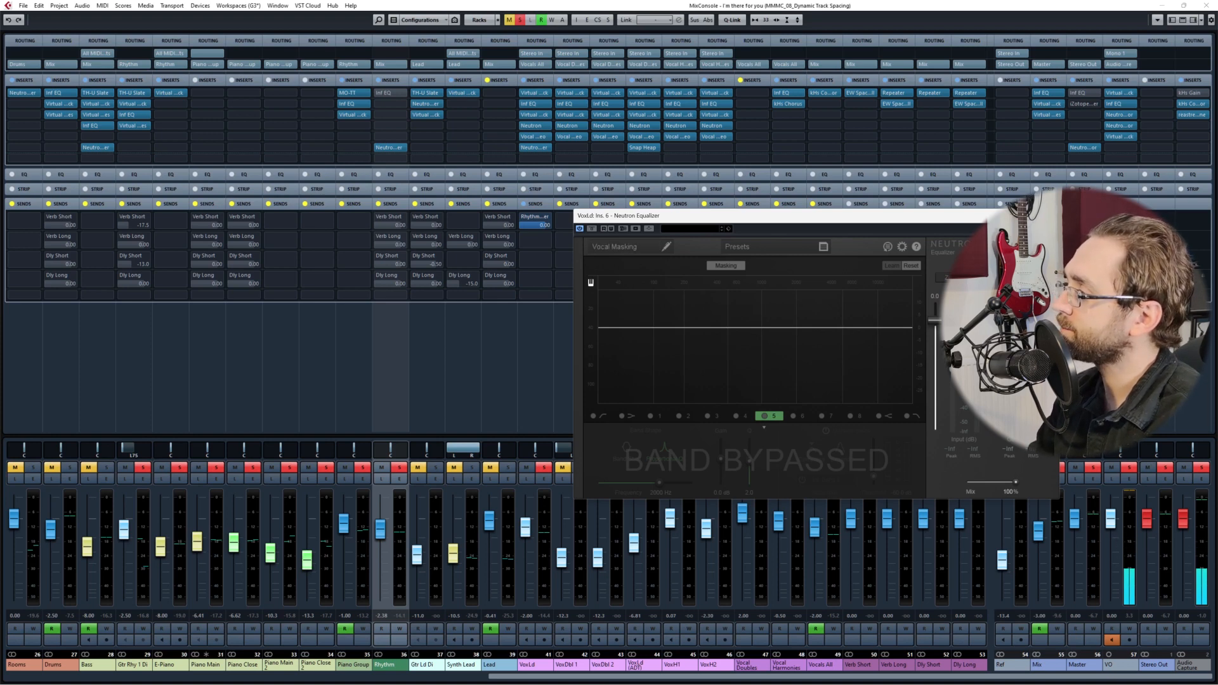
pyautogui.click(1048, 216)
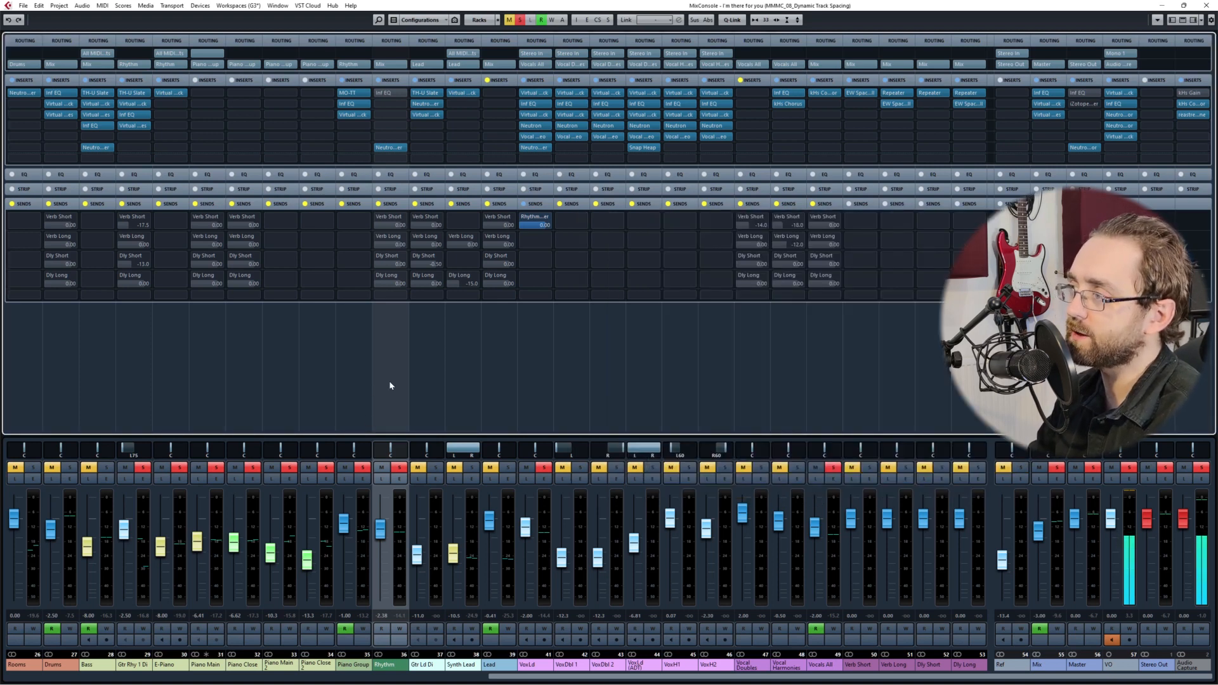
# Step: Choose Vocal Masking as the comparison instance in the Rhythm Neutron Equalizer and dismiss the preset manager
pyautogui.click(391, 147)
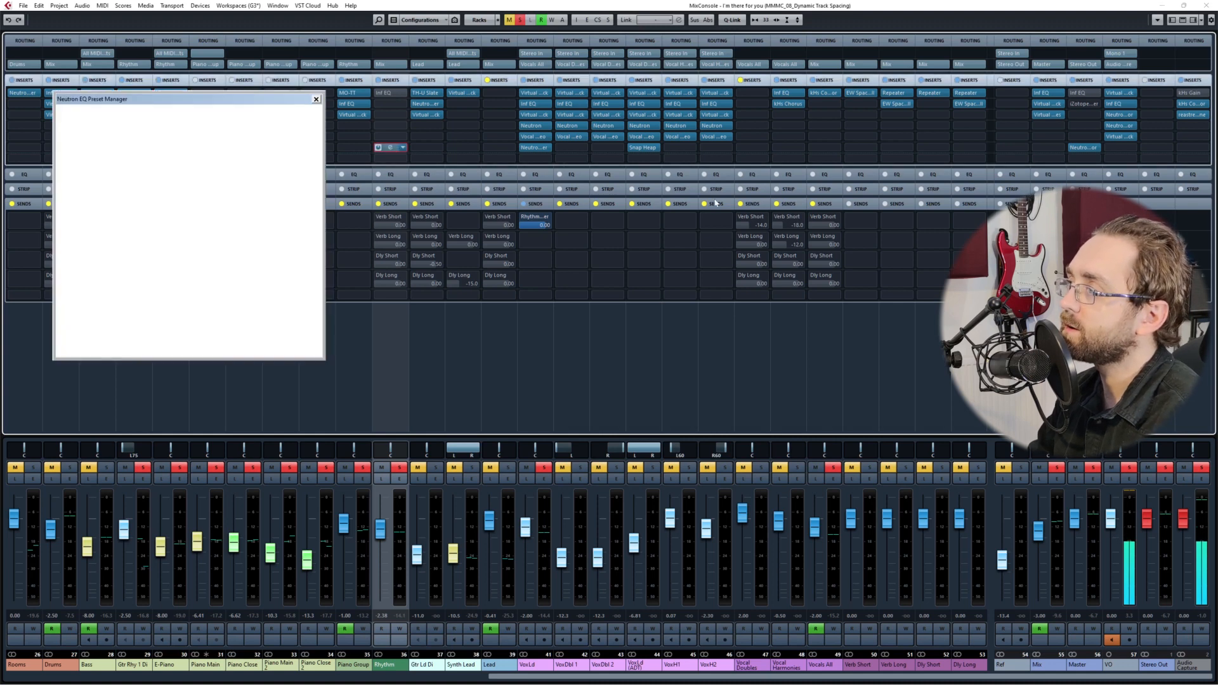
pyautogui.click(765, 192)
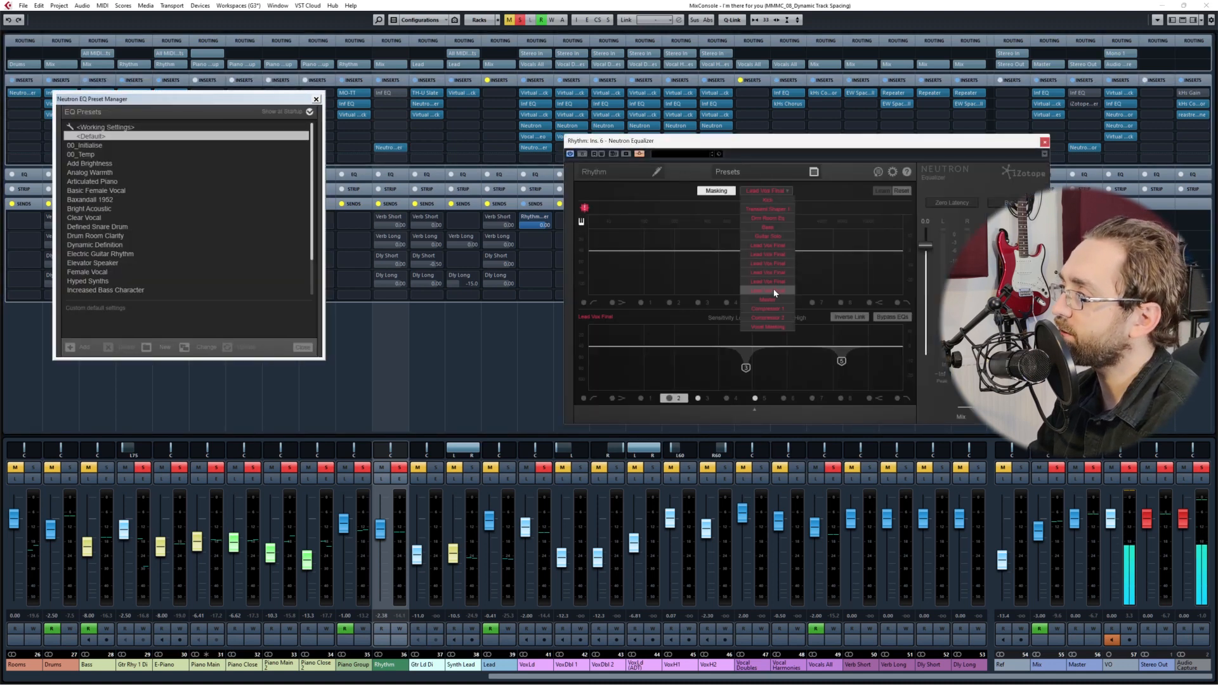
pyautogui.click(767, 327)
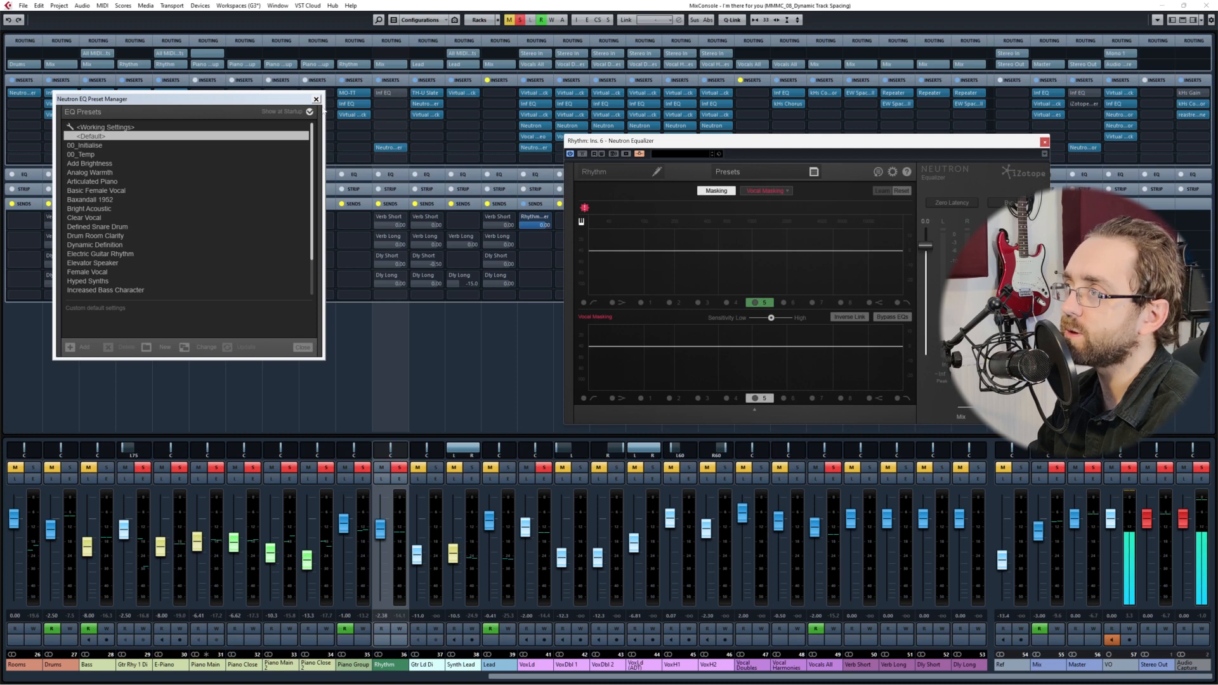
pyautogui.click(317, 100)
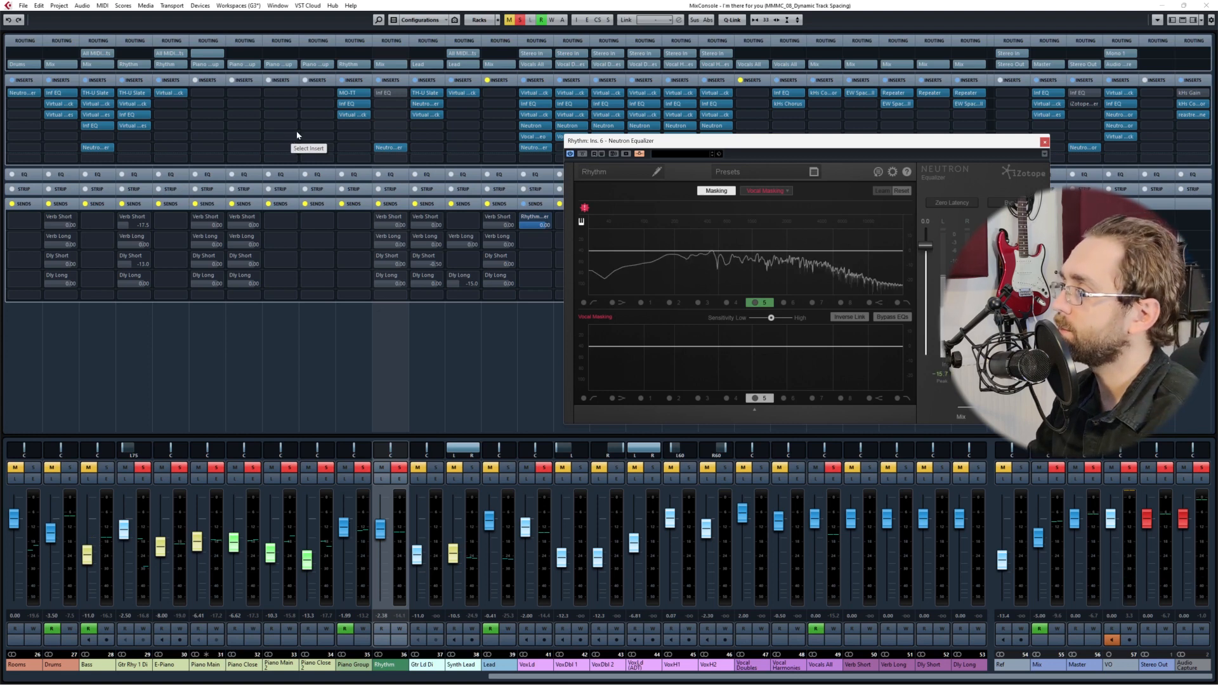
# Step: With the mix playing, boost band 2 of the Rhythm equalizer by about 3.7 dB at about 204 Hz
pyautogui.press('space')
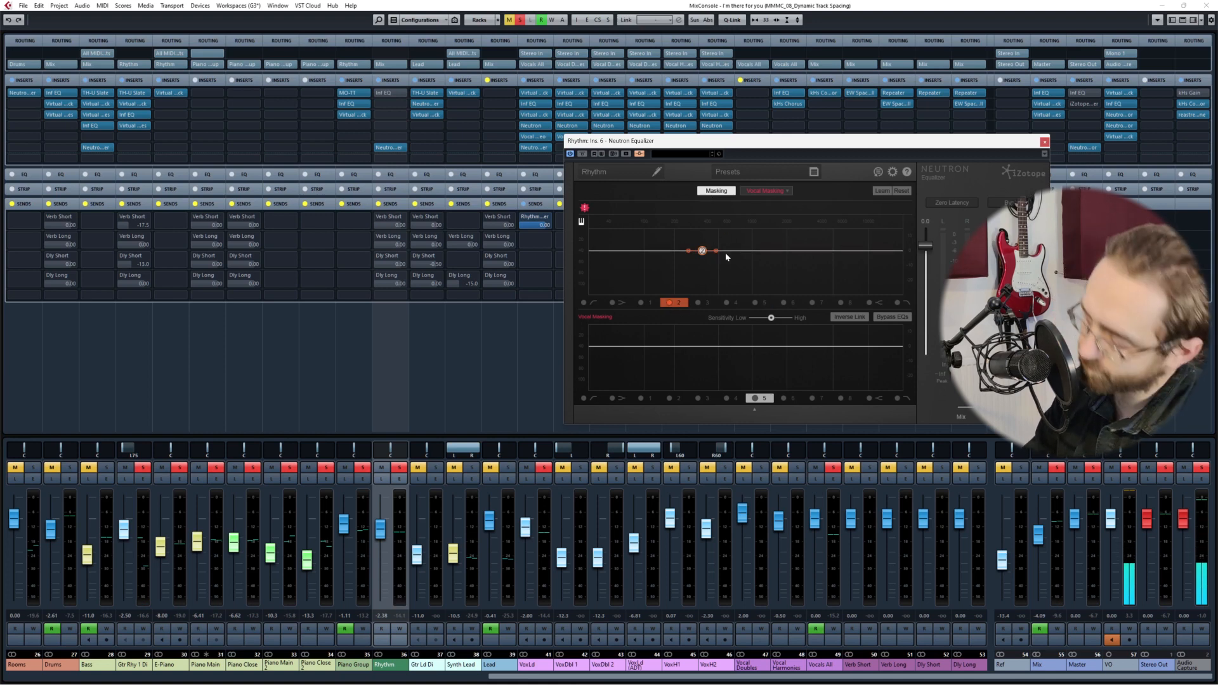
pyautogui.press('space')
pyautogui.moveTo(702, 253); pyautogui.dragTo(675, 248)
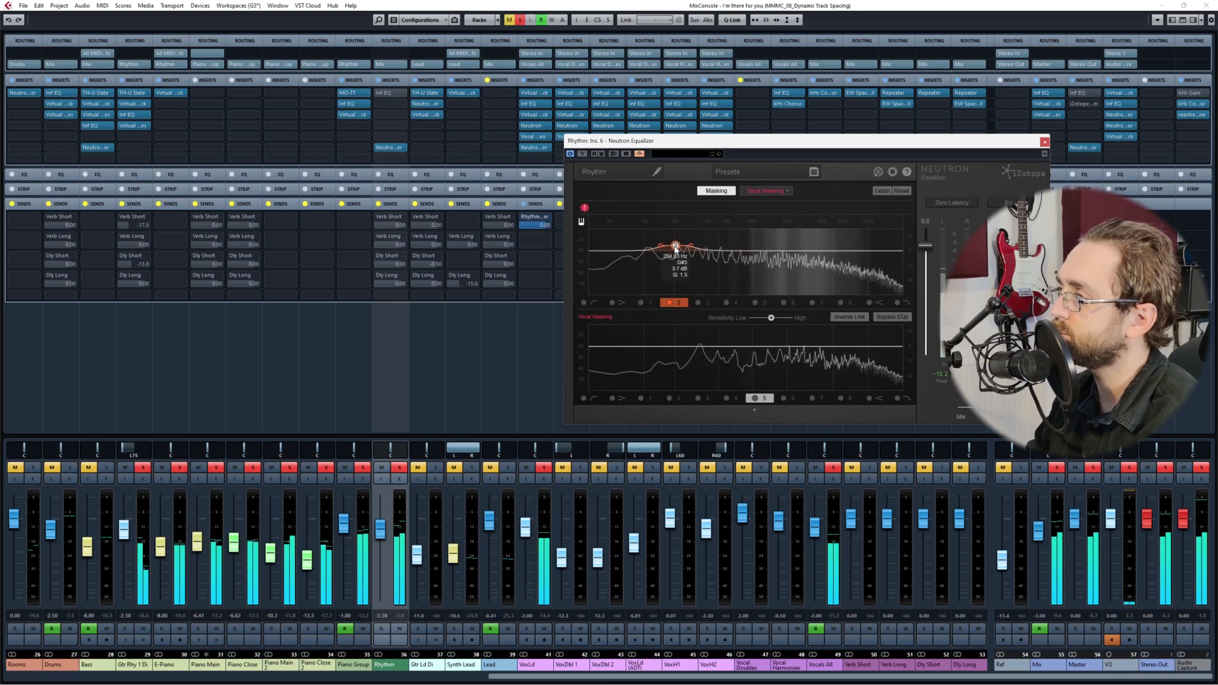
# Step: Add band 6 as a wide Band Shelf boost of about 4 dB at about 2458 Hz with a Q of 0.7
pyautogui.click(784, 303)
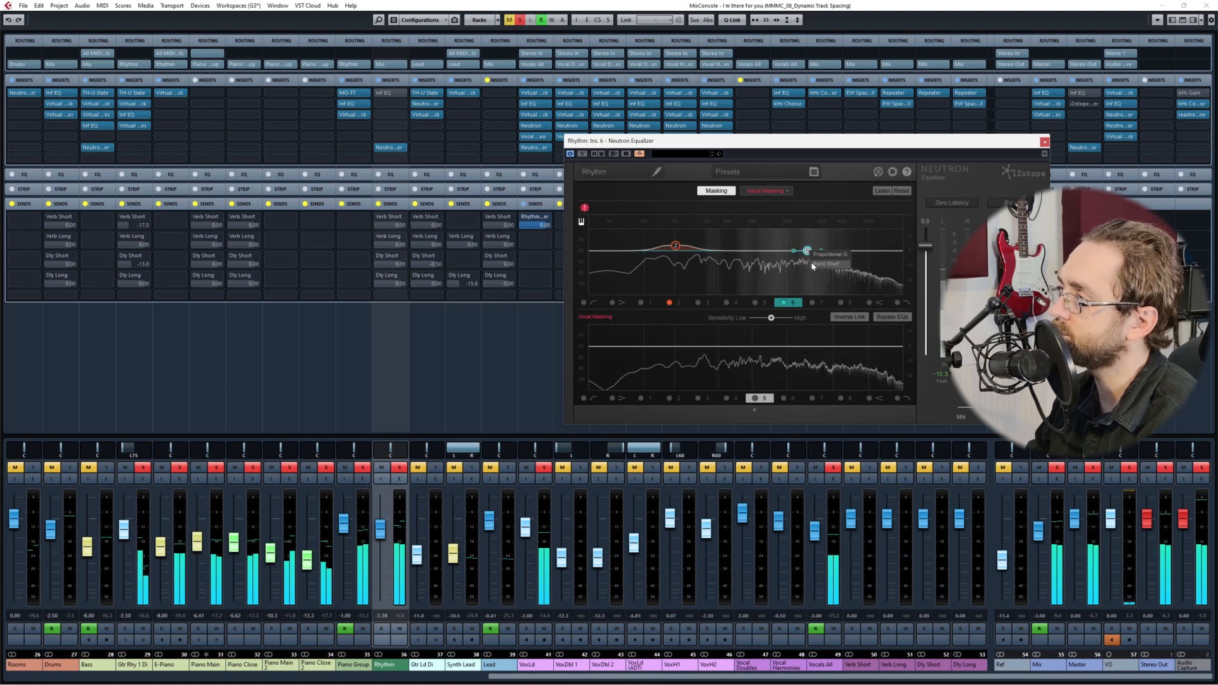
pyautogui.scroll(-3, 813, 254)
pyautogui.moveTo(808, 252)
pyautogui.mouseDown()
pyautogui.moveTo(825, 245)
pyautogui.moveTo(798, 246)
pyautogui.mouseUp()
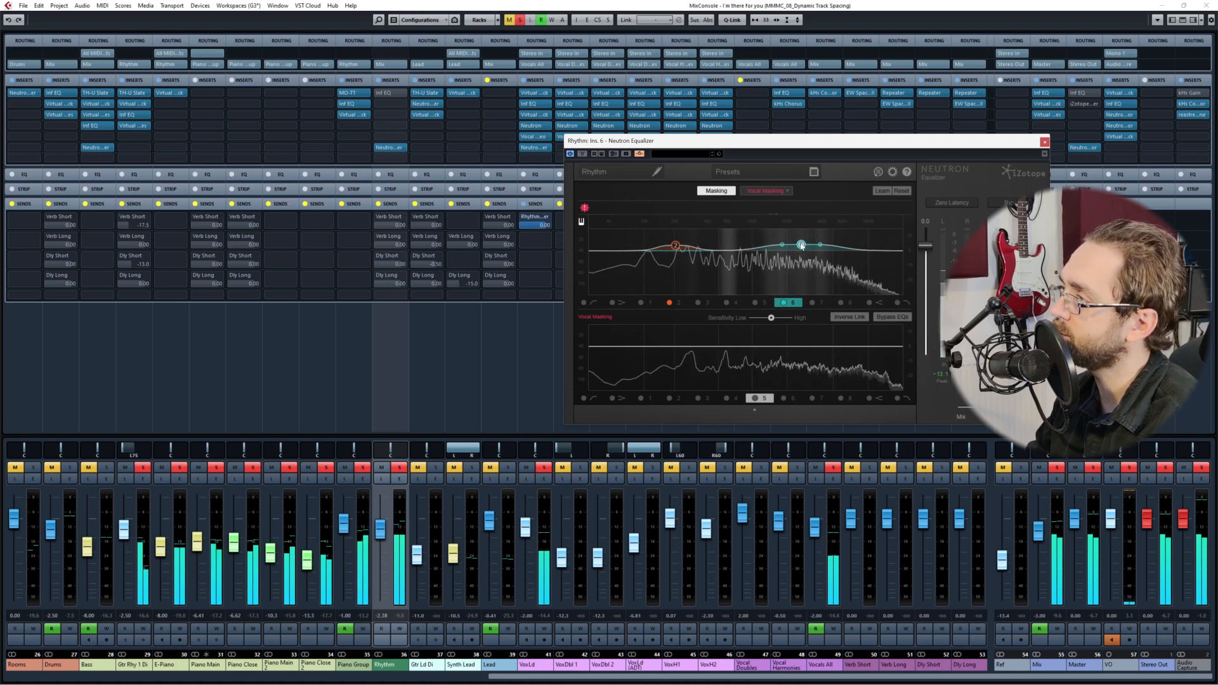
pyautogui.moveTo(801, 245); pyautogui.dragTo(798, 243)
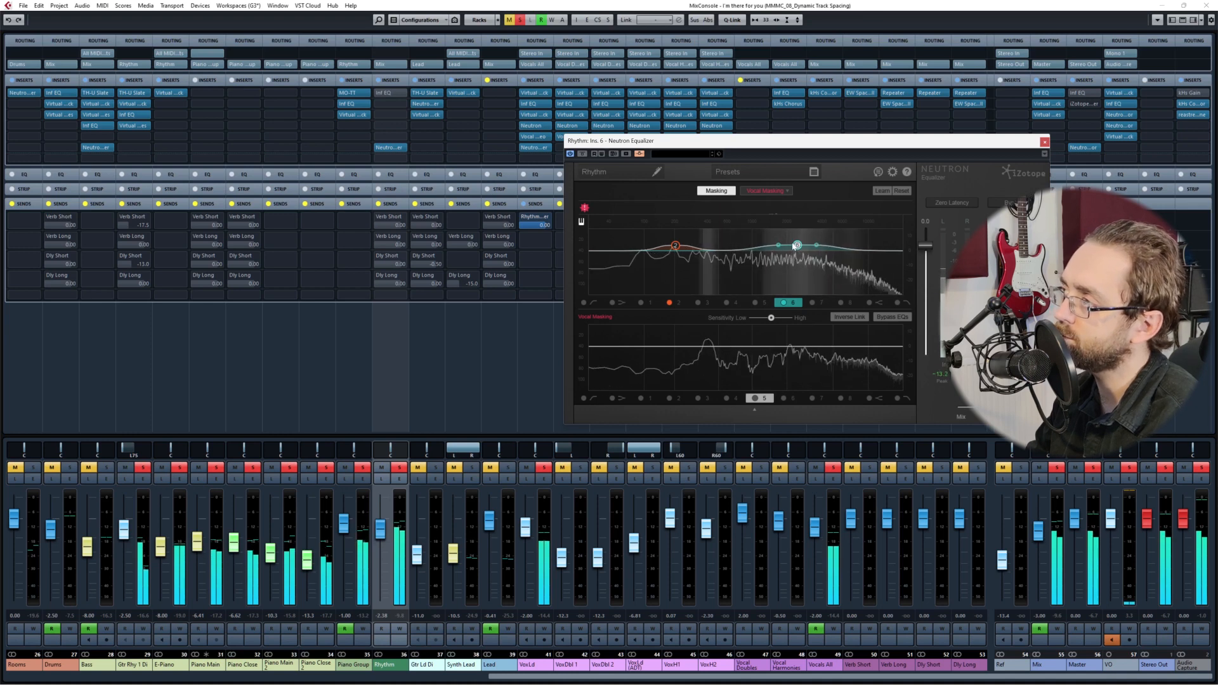
# Step: Turn off Masking and set both bands to dynamic Compress with -30.0 dB gain, Ext Full detection and a 0.0 dB threshold
pyautogui.click(716, 191)
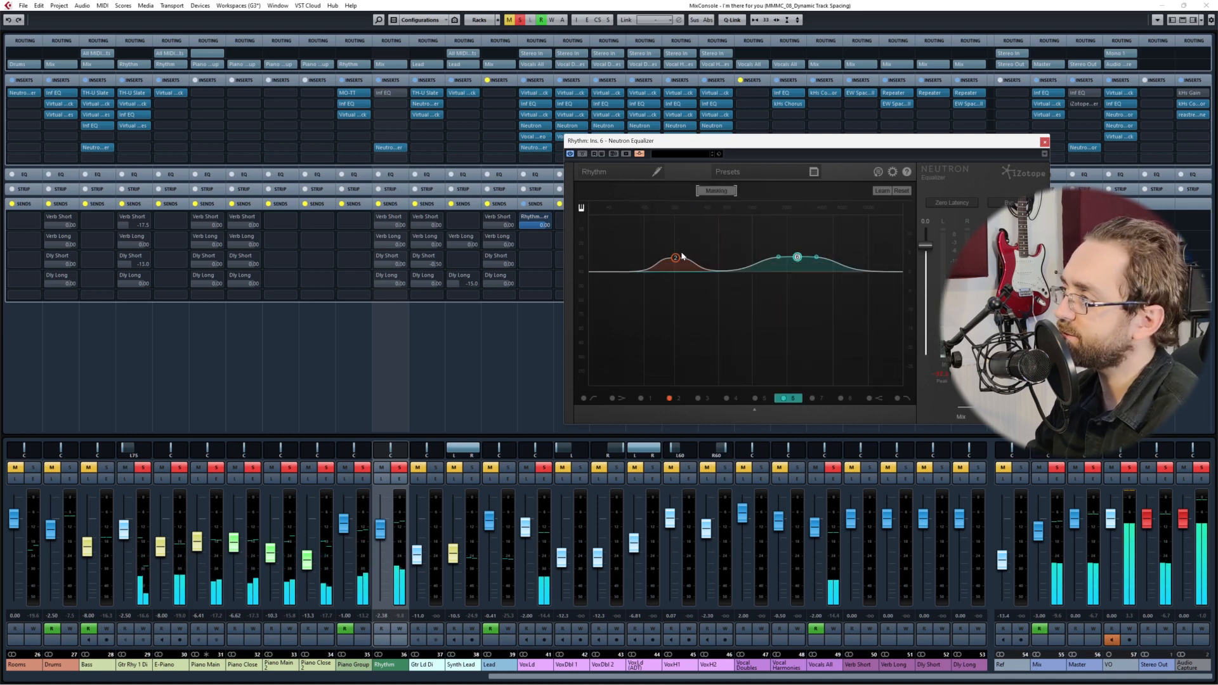
pyautogui.click(752, 410)
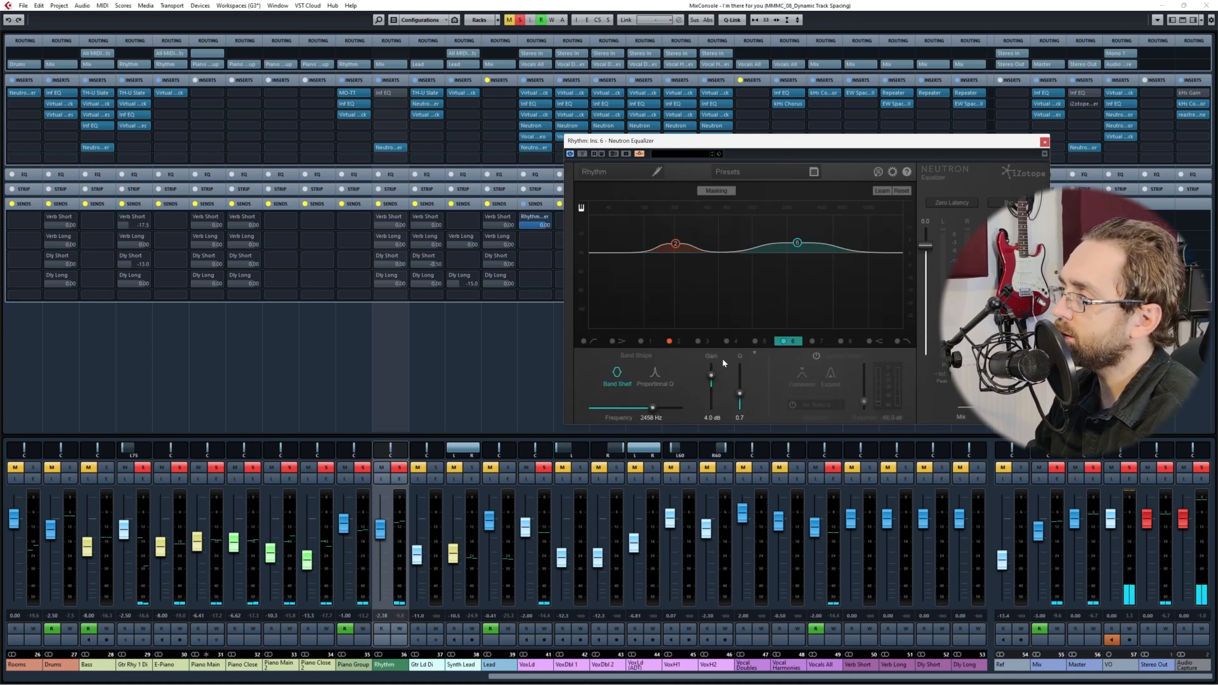
pyautogui.moveTo(707, 379); pyautogui.dragTo(711, 437)
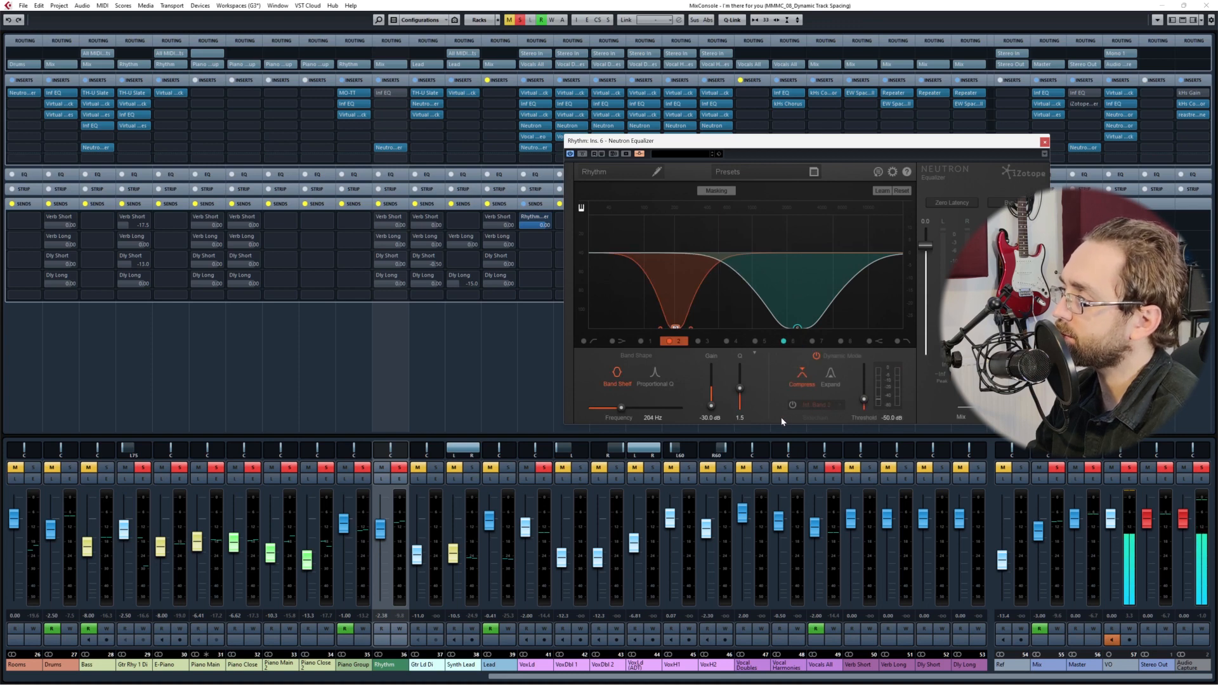
pyautogui.click(839, 405)
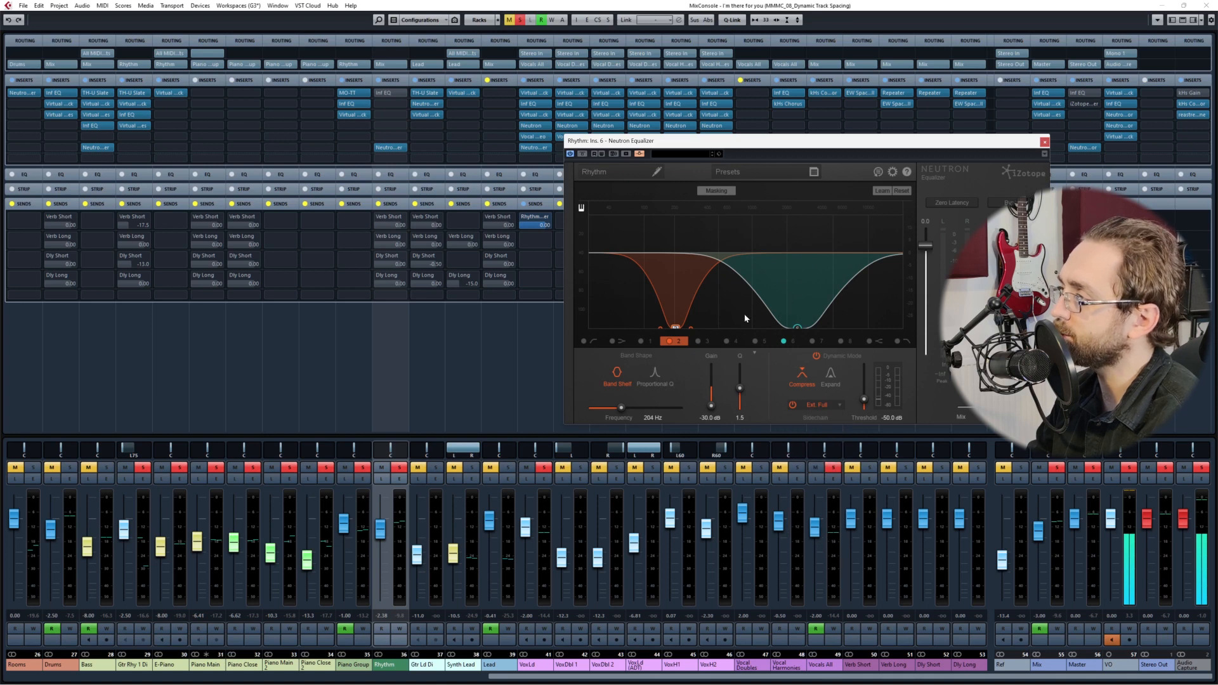
pyautogui.click(798, 327)
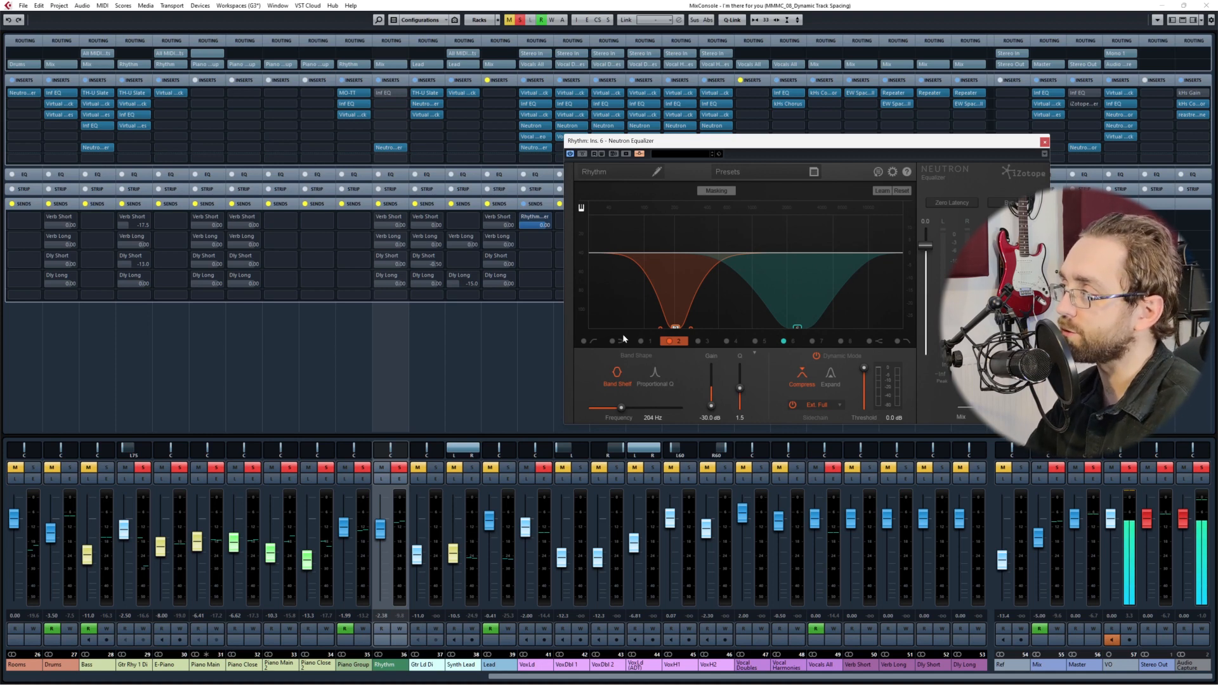
# Step: During playback, lower the 204 Hz band's dynamic threshold to about -22.8 dB
pyautogui.press('space')
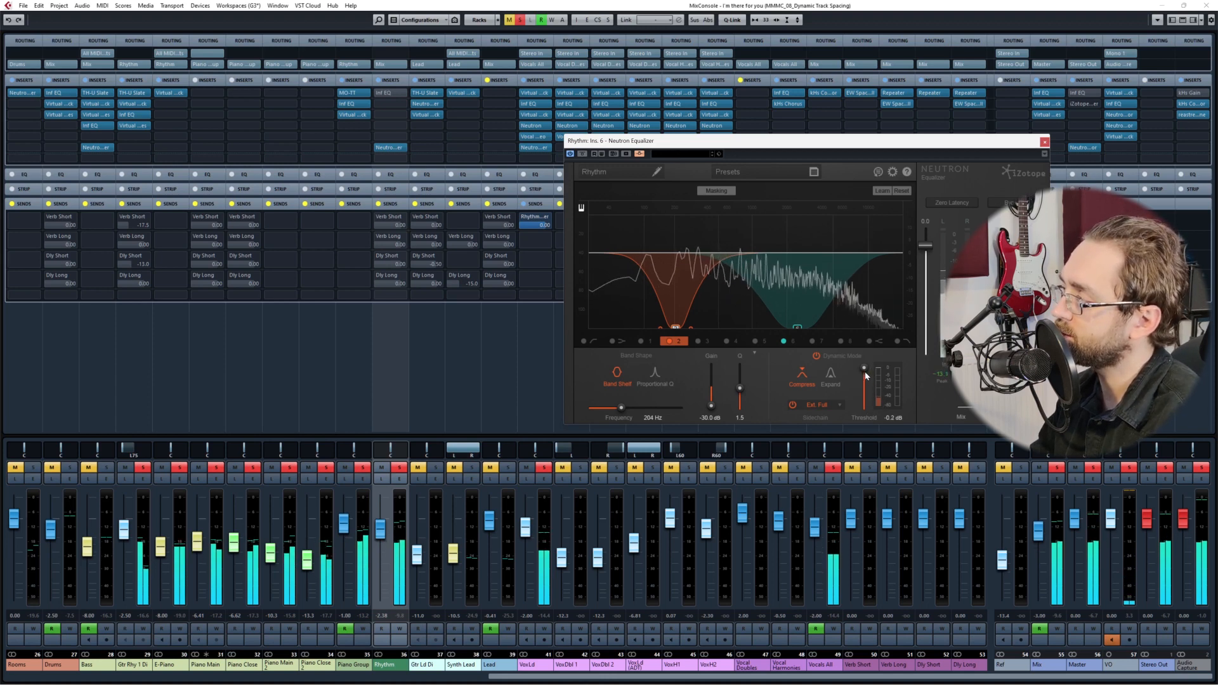
pyautogui.moveTo(866, 370); pyautogui.dragTo(865, 381)
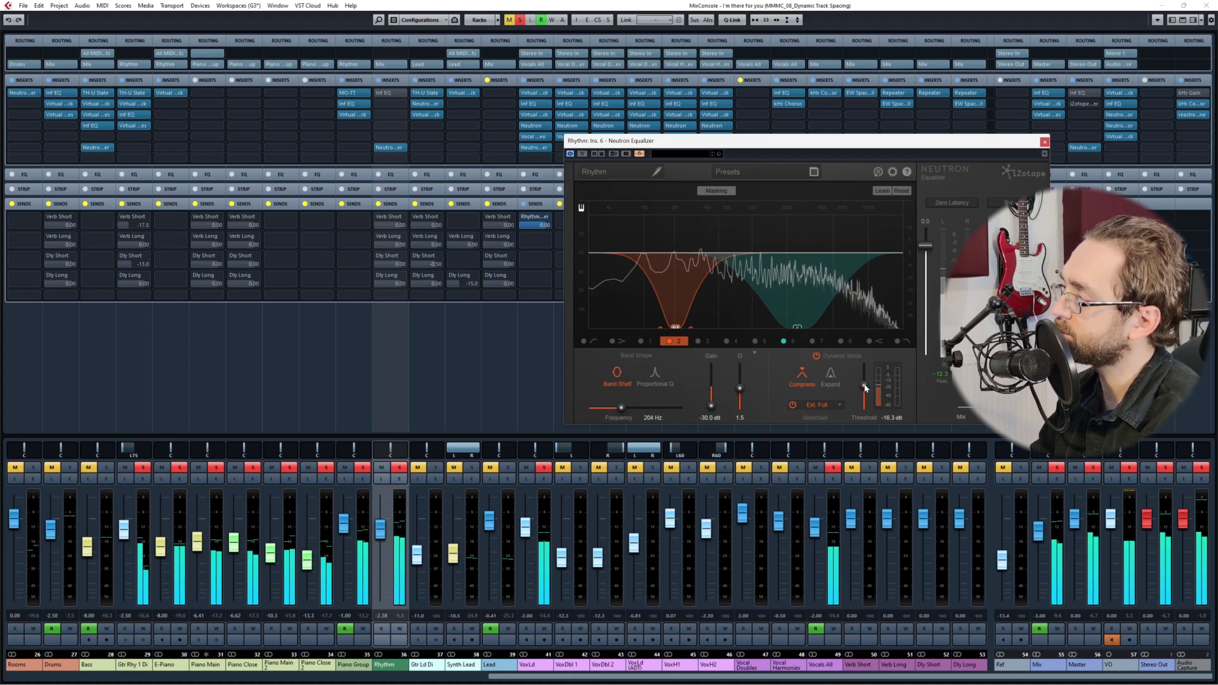
pyautogui.moveTo(865, 390); pyautogui.dragTo(863, 419)
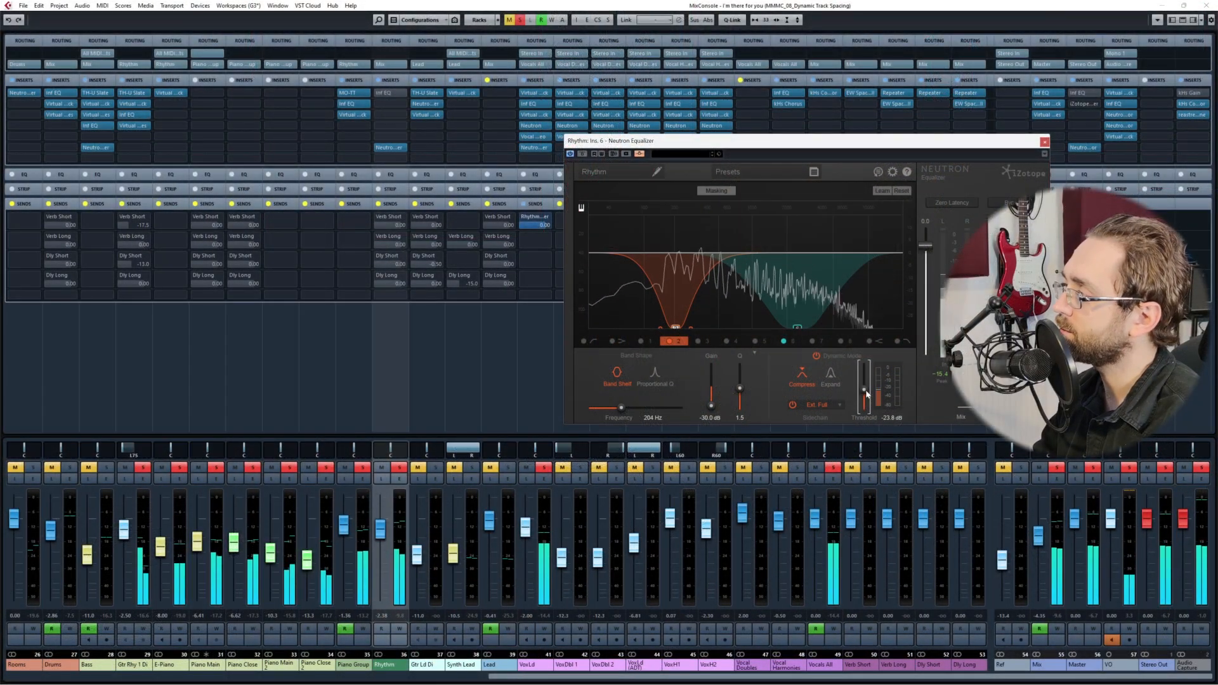
pyautogui.moveTo(868, 388); pyautogui.dragTo(866, 392)
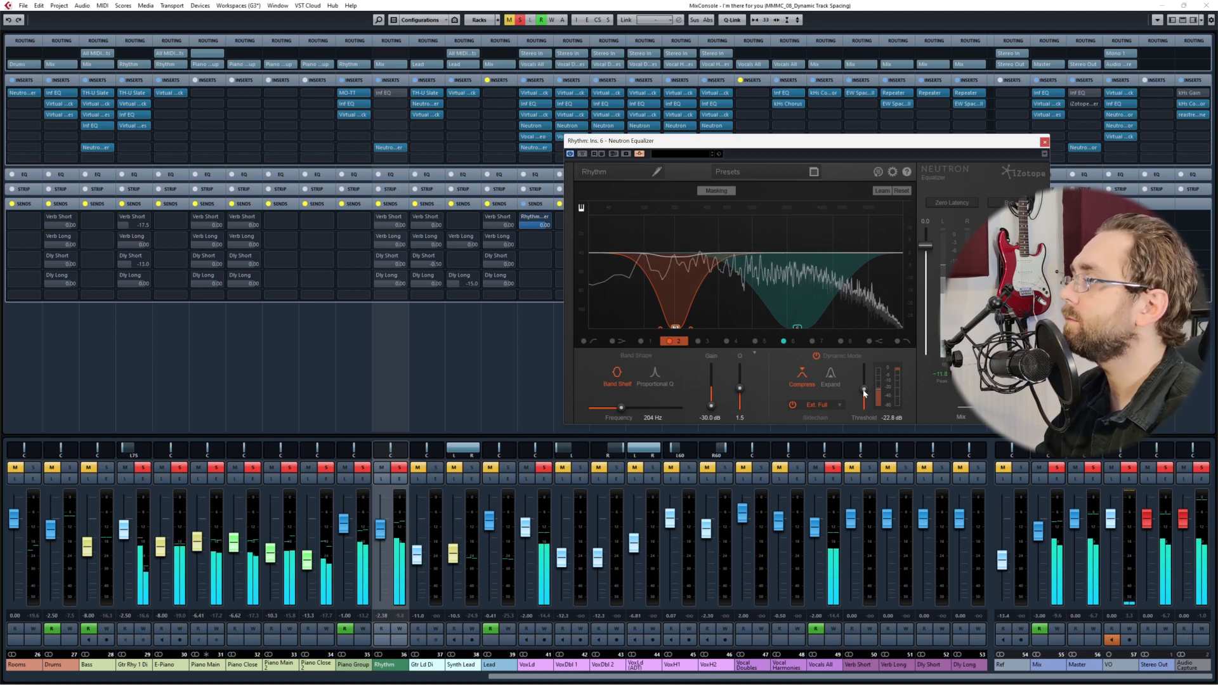
# Step: Set the 2458 Hz band's gain to -9.0 dB and its dynamic threshold to -23 dB
pyautogui.click(799, 326)
pyautogui.moveTo(864, 368)
pyautogui.mouseDown()
pyautogui.moveTo(869, 410)
pyautogui.moveTo(868, 385)
pyautogui.mouseUp()
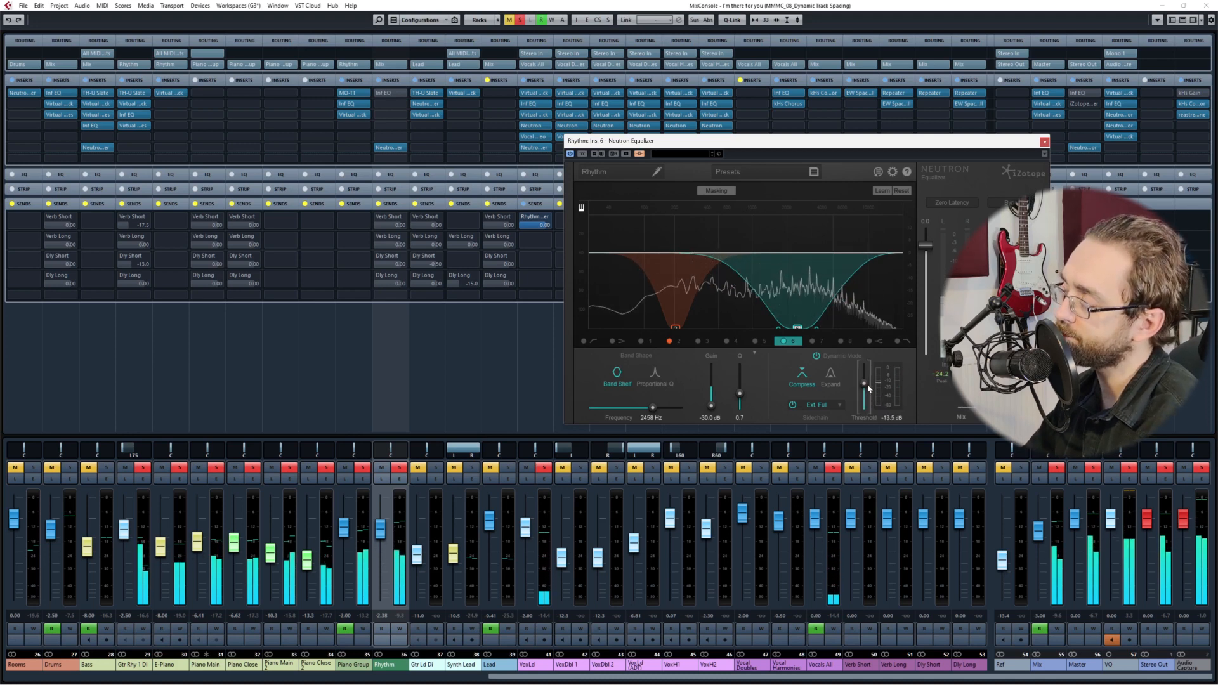
pyautogui.moveTo(866, 384); pyautogui.dragTo(872, 390)
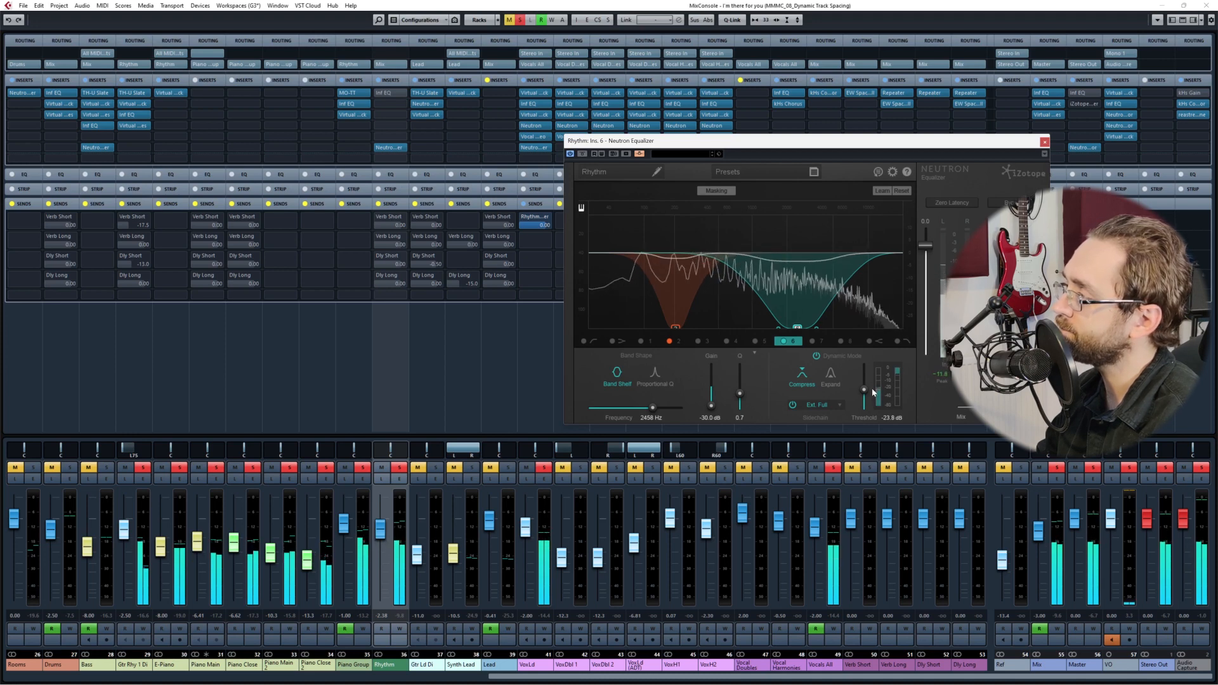
pyautogui.moveTo(721, 418); pyautogui.dragTo(716, 393)
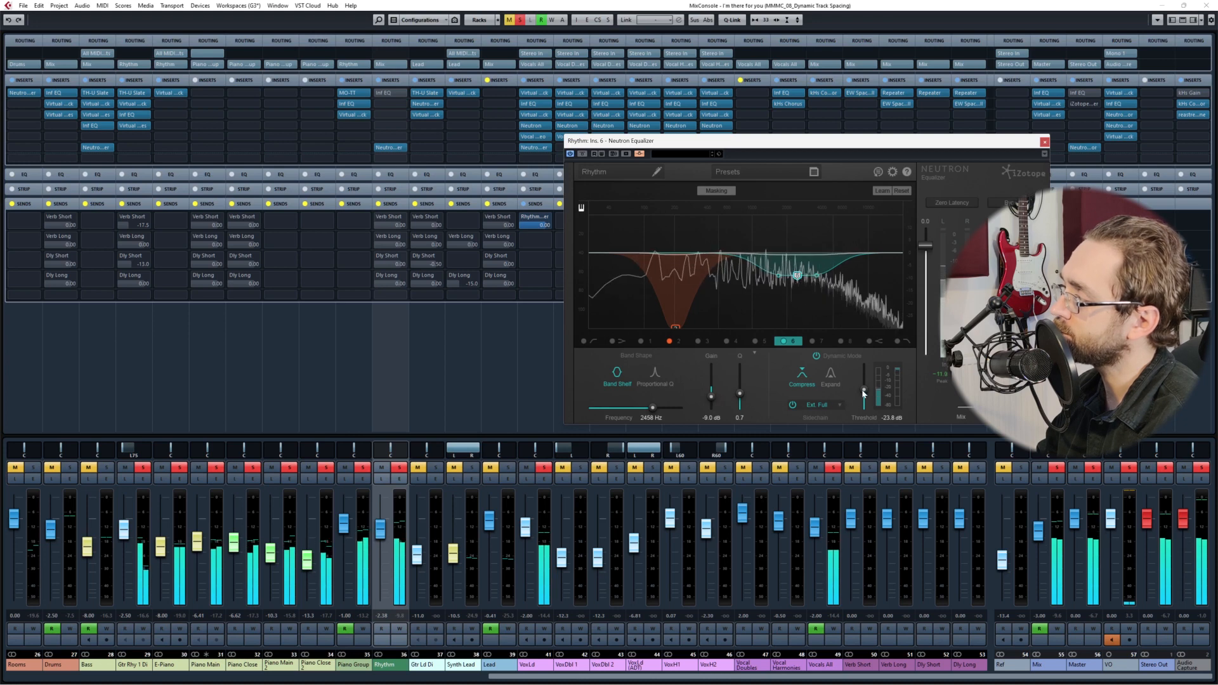
pyautogui.moveTo(863, 393); pyautogui.dragTo(865, 390)
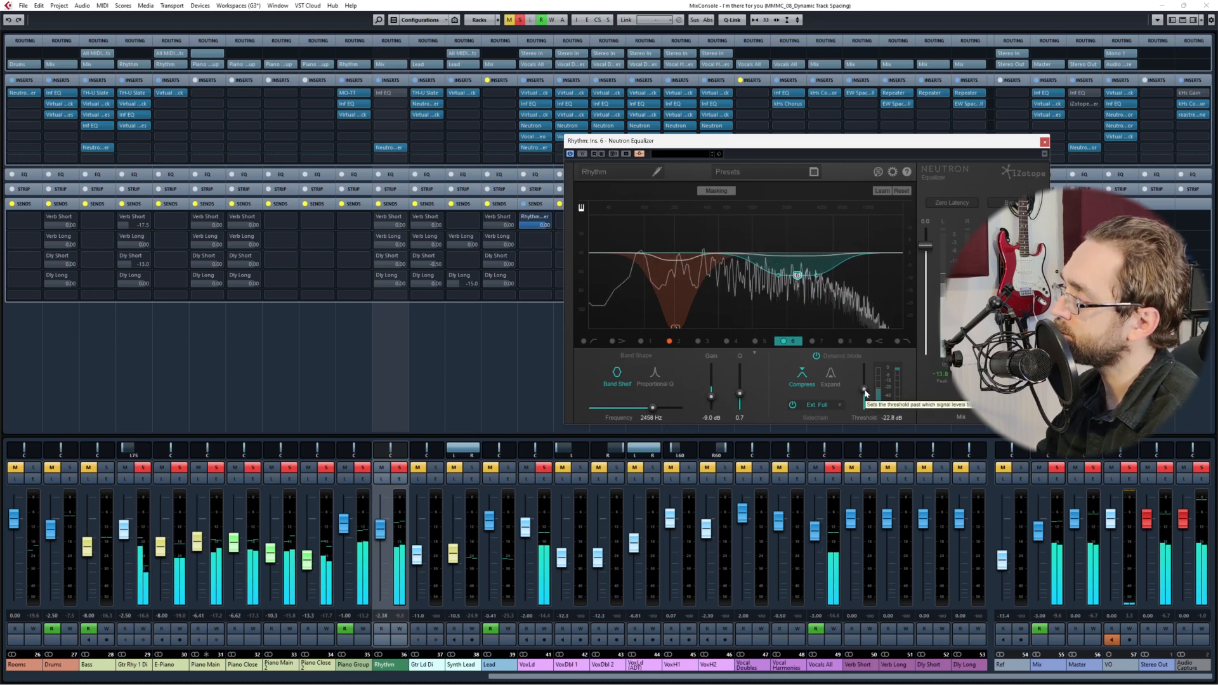
pyautogui.doubleClick(892, 419)
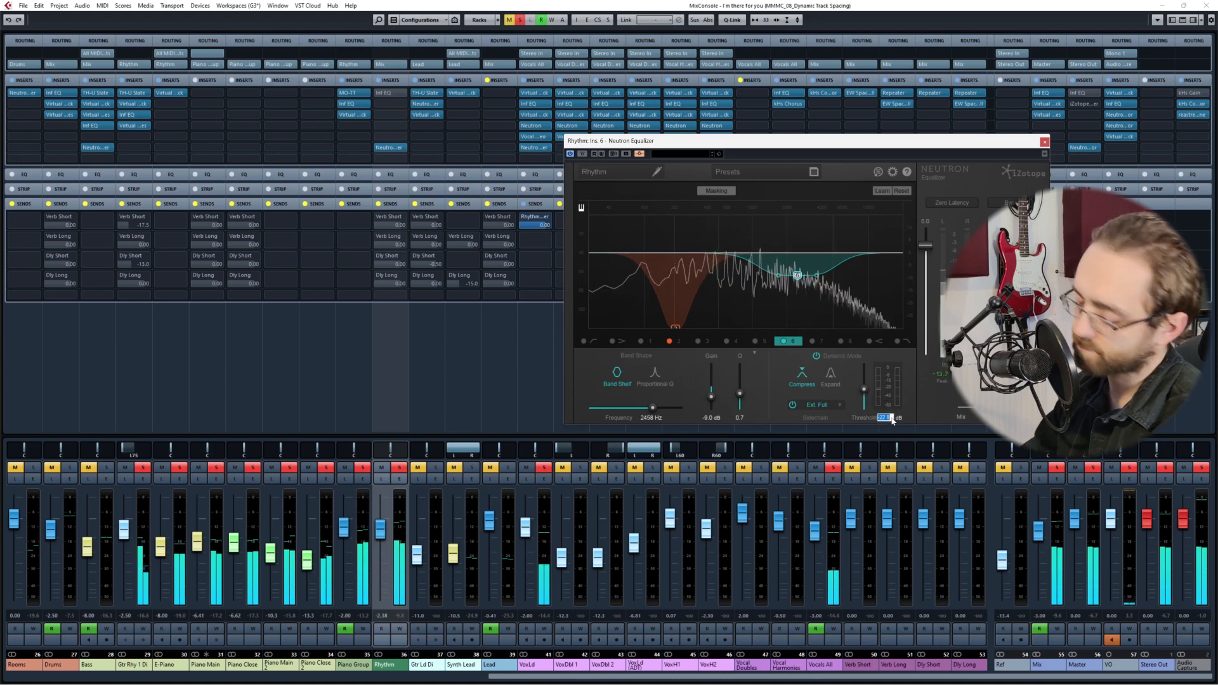
pyautogui.write('-23')
pyautogui.press('Return')
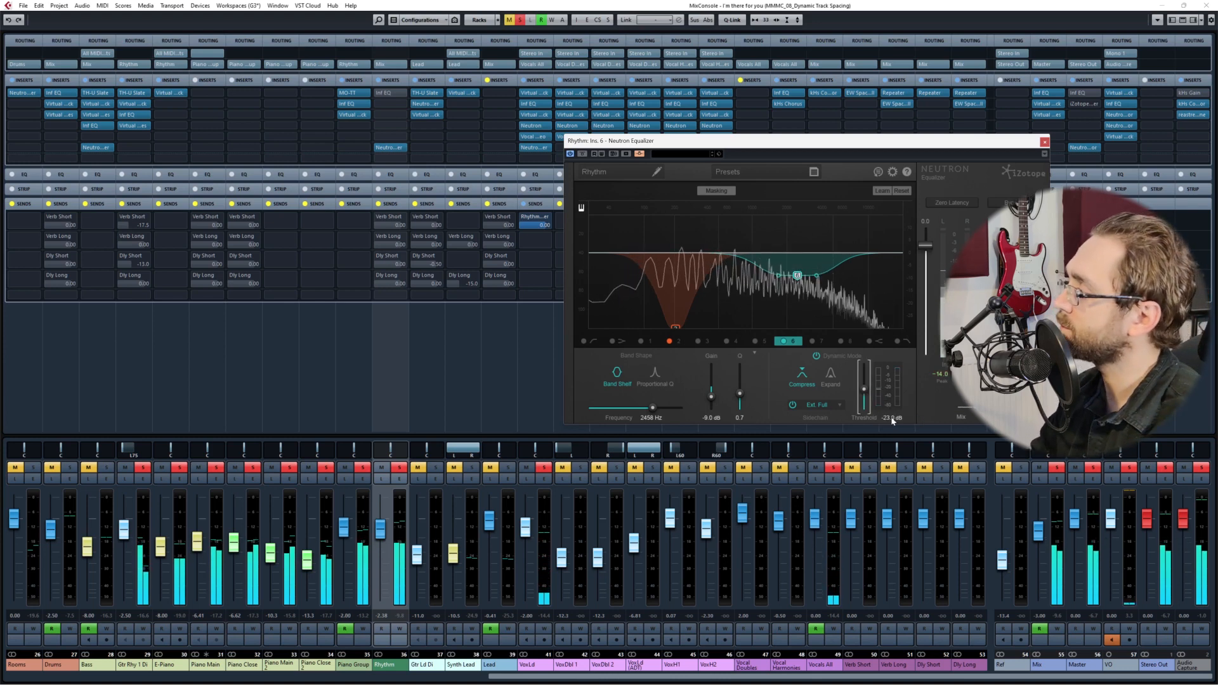
# Step: Set the 204 Hz band's gain to -9.0 dB
pyautogui.click(660, 330)
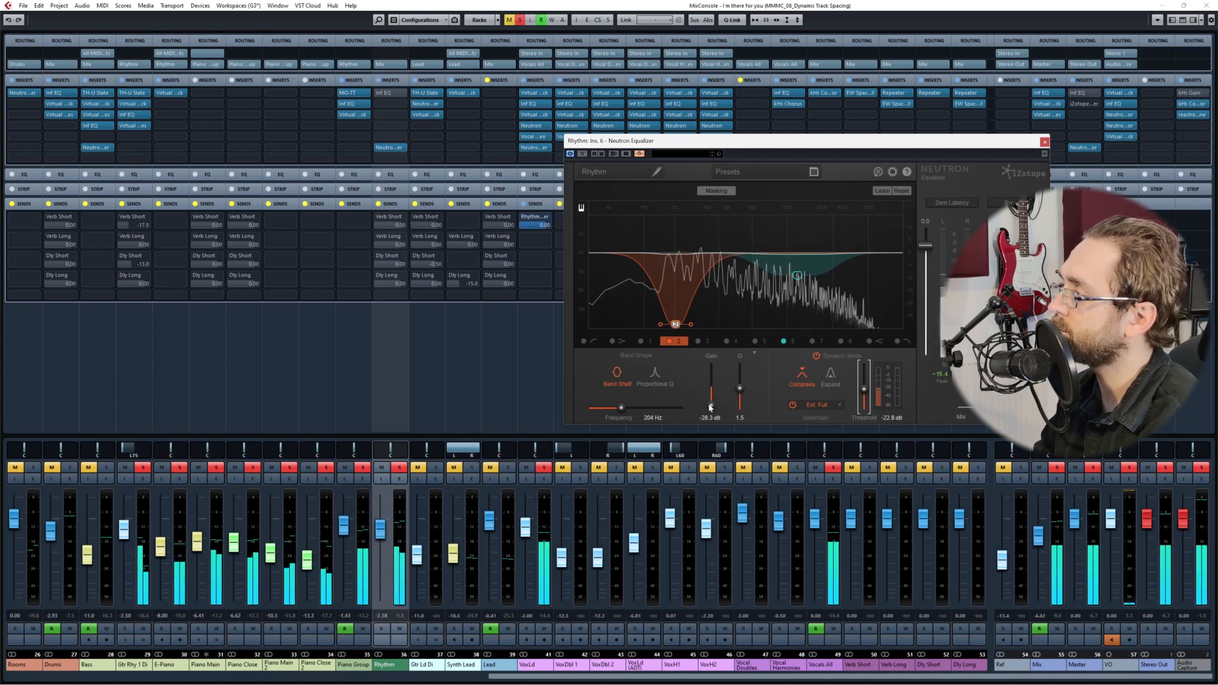
pyautogui.moveTo(709, 403); pyautogui.dragTo(711, 398)
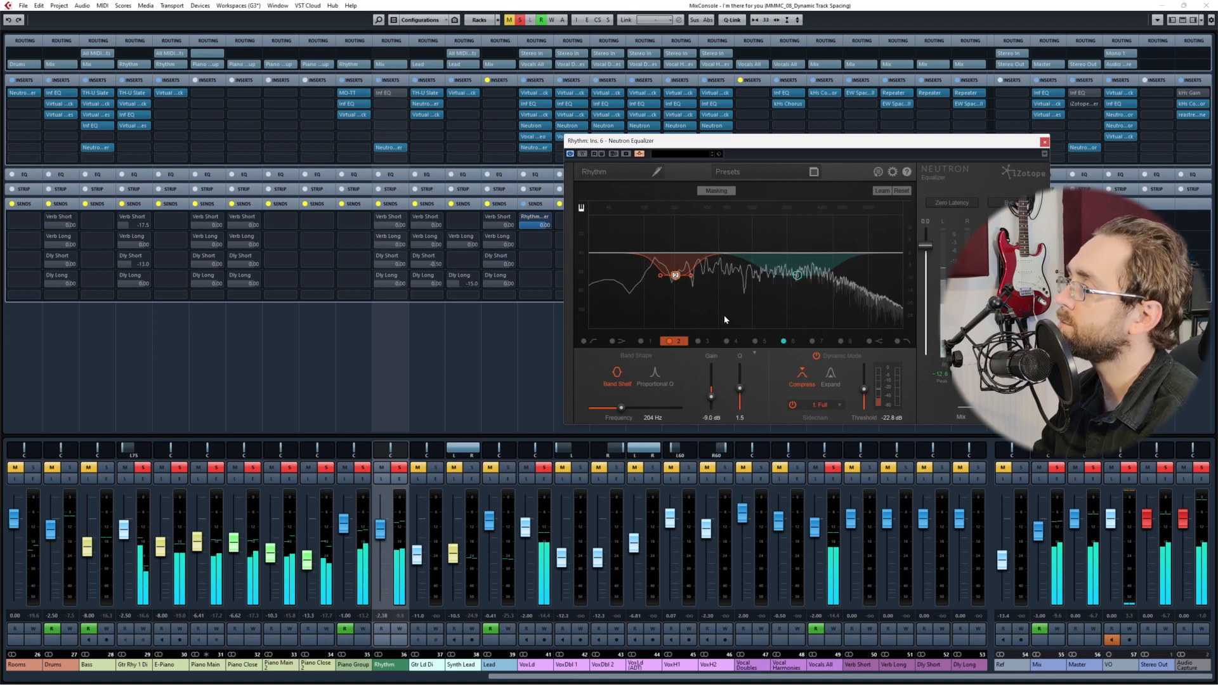
# Step: Compare the playback with the Rhythm equalizer bypassed and active, and close its window
pyautogui.click(582, 154)
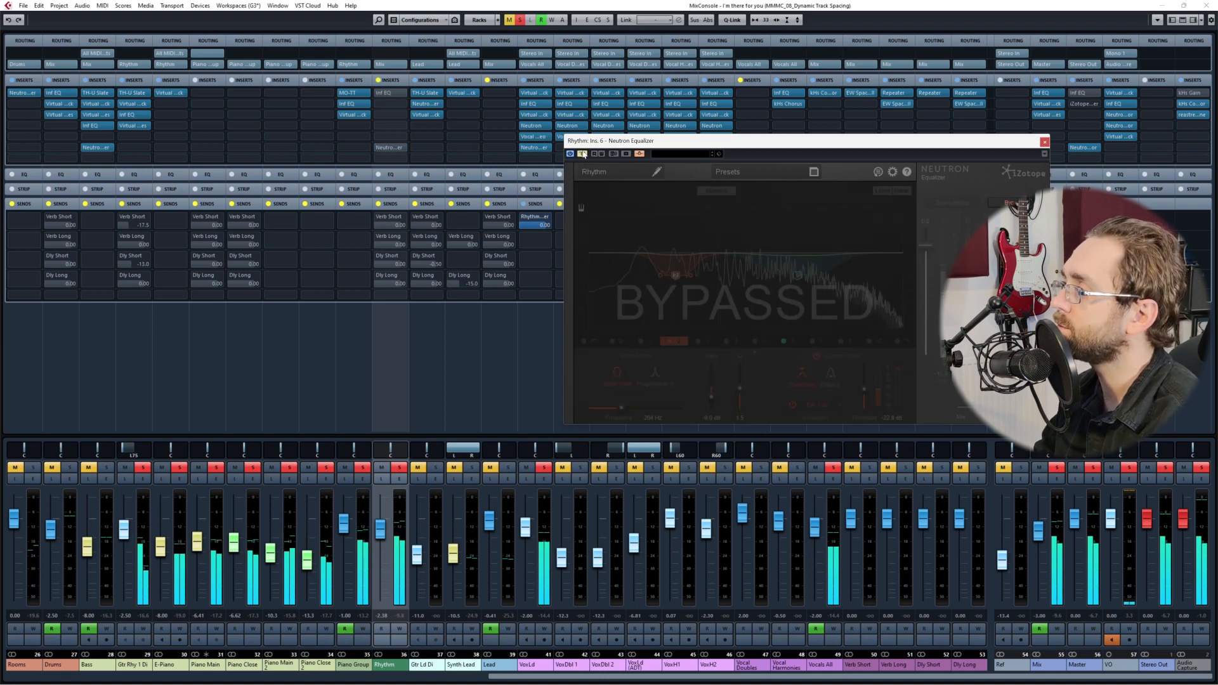
pyautogui.click(583, 153)
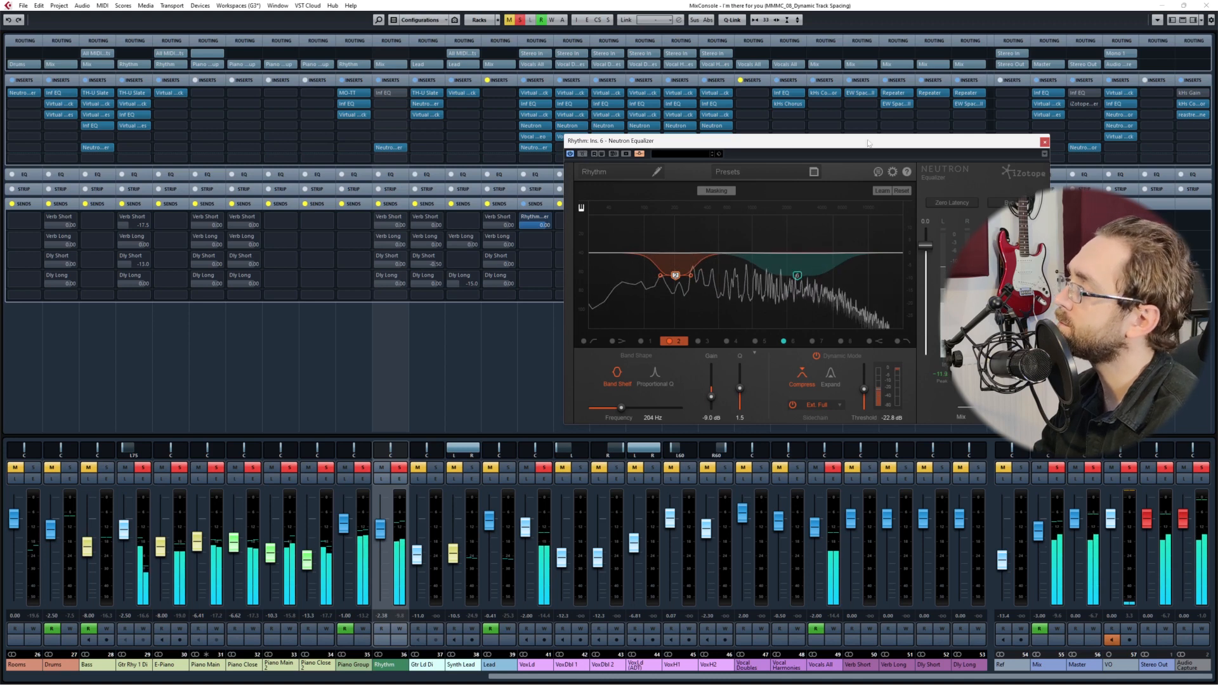
pyautogui.click(1044, 142)
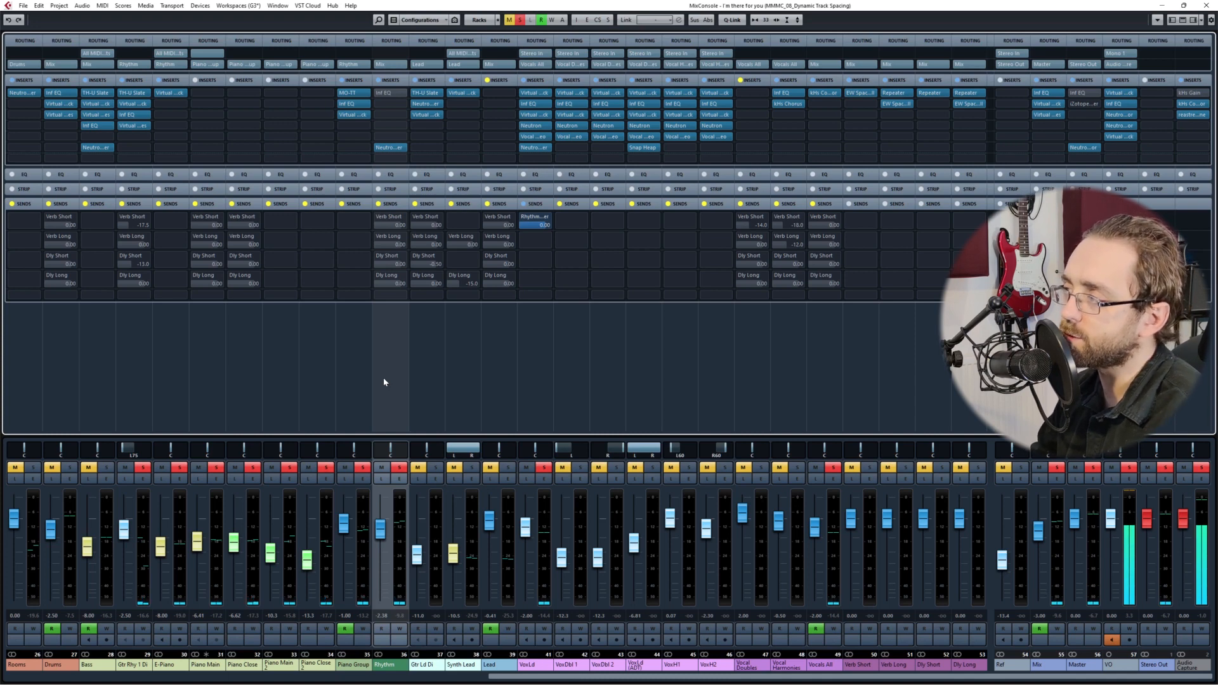
# Step: Clear the solos on Rhythm, VoxLd and VO, and select the Rhythm channel while the full mix plays
pyautogui.click(536, 404)
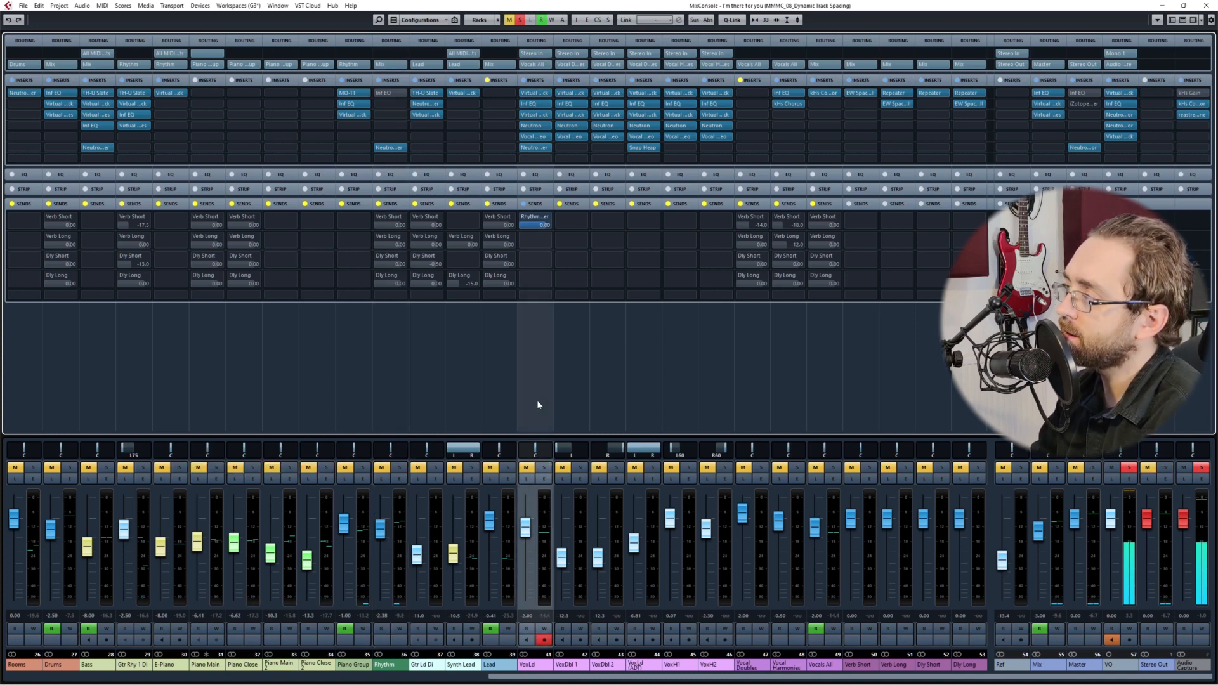
pyautogui.click(1120, 400)
pyautogui.press('s')
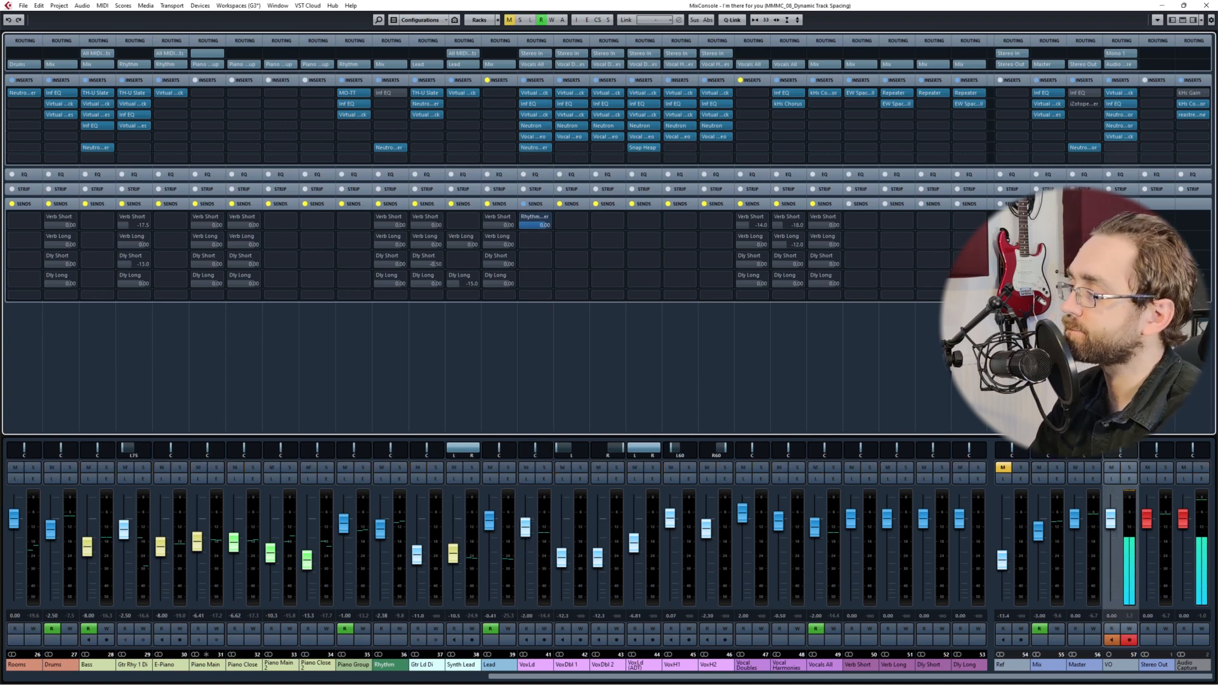
pyautogui.click(347, 367)
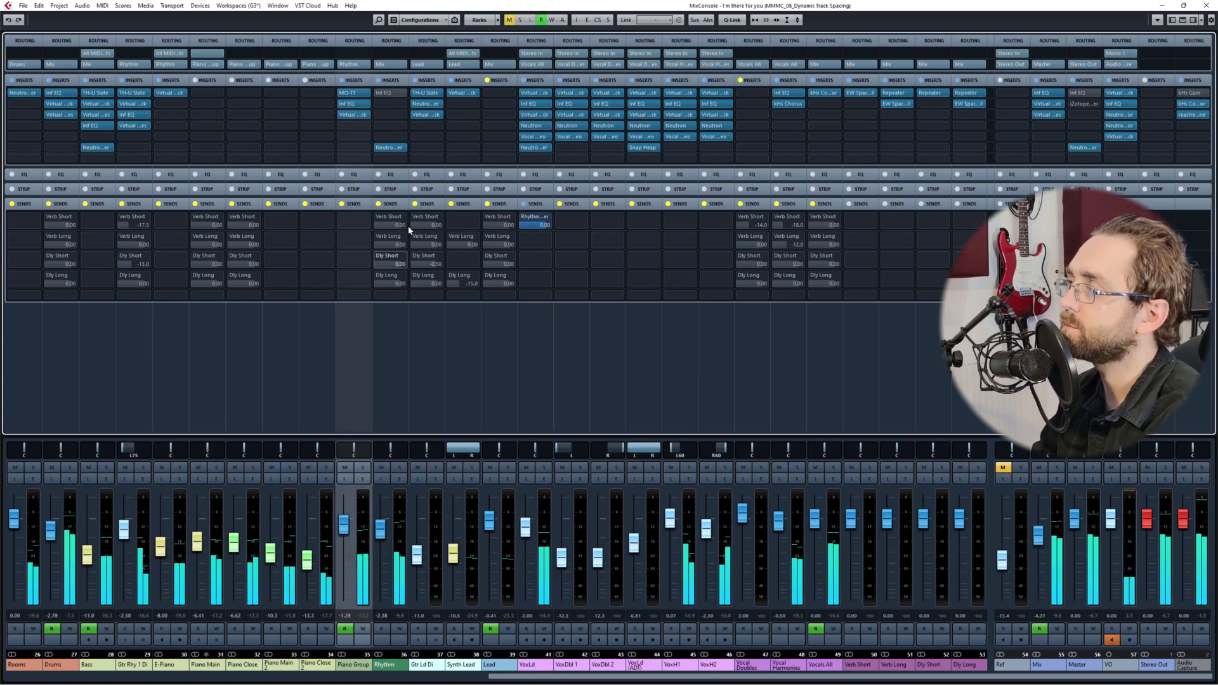
pyautogui.click(388, 339)
pyautogui.moveTo(389, 147)
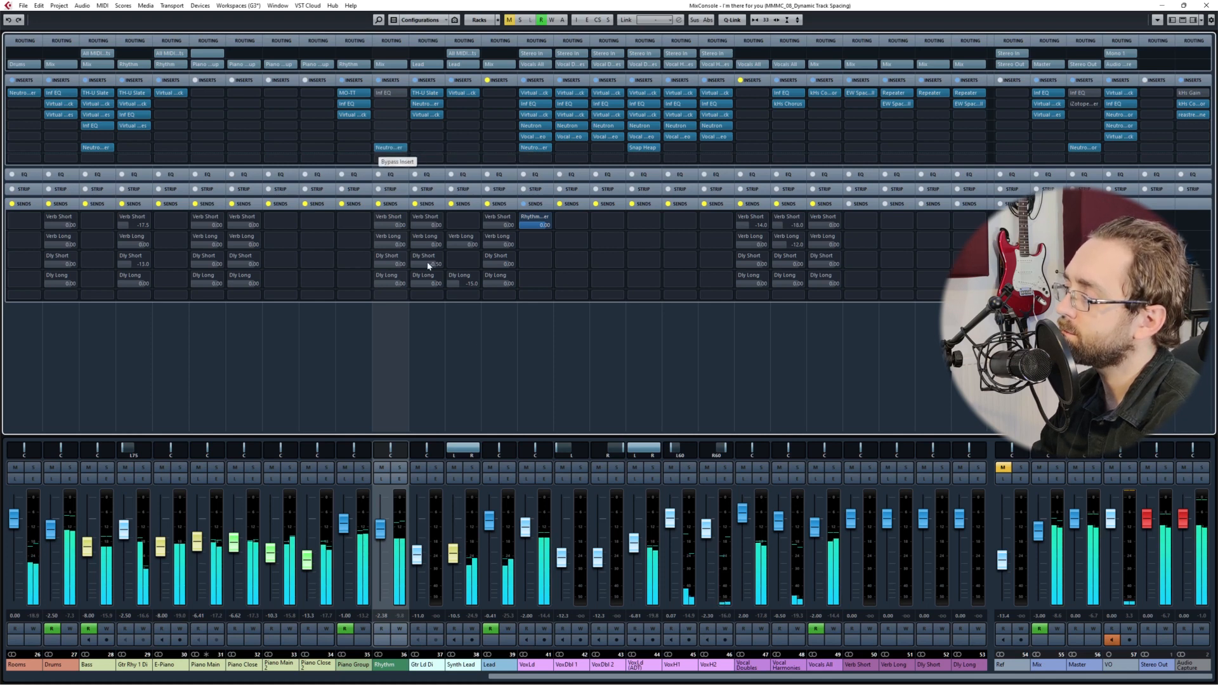
# Step: Mute VoxDbl 1, VoxDbl 2, VoxLd (ADT) and the Vocal Doubles group
pyautogui.click(633, 468)
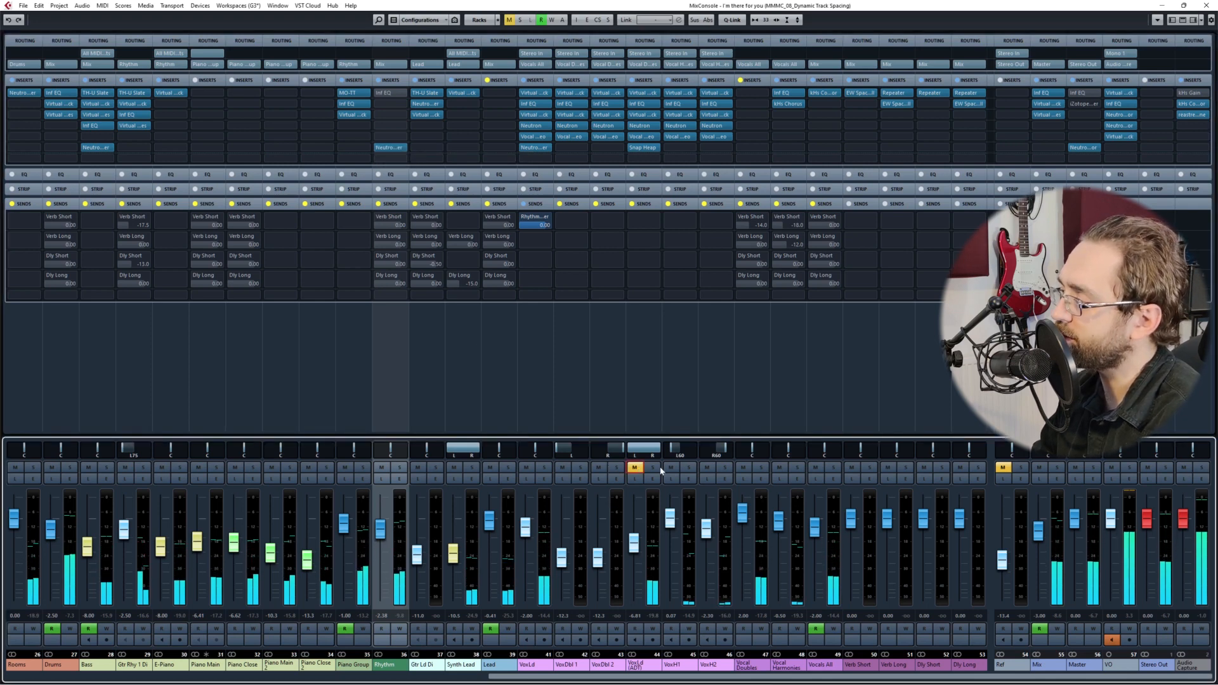
pyautogui.click(743, 467)
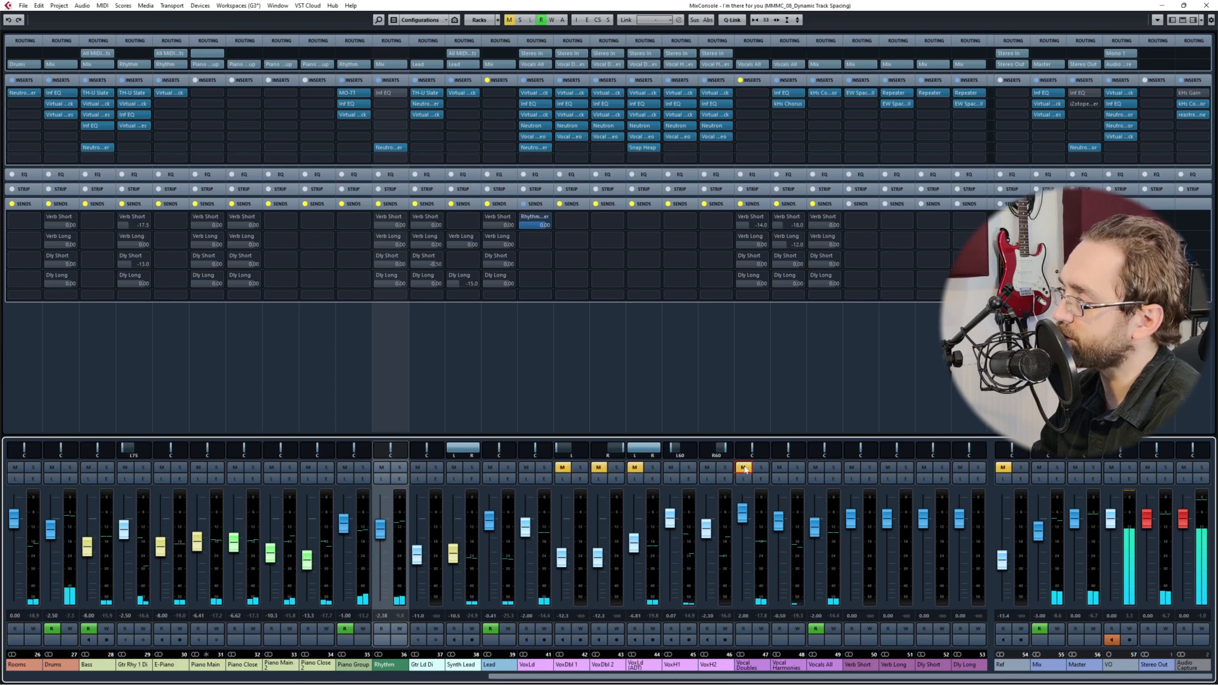
# Step: Mute VoxH1, VoxH2 and the Vocal Harmonies group, and restart the mix playback from the left locator
pyautogui.click(782, 468)
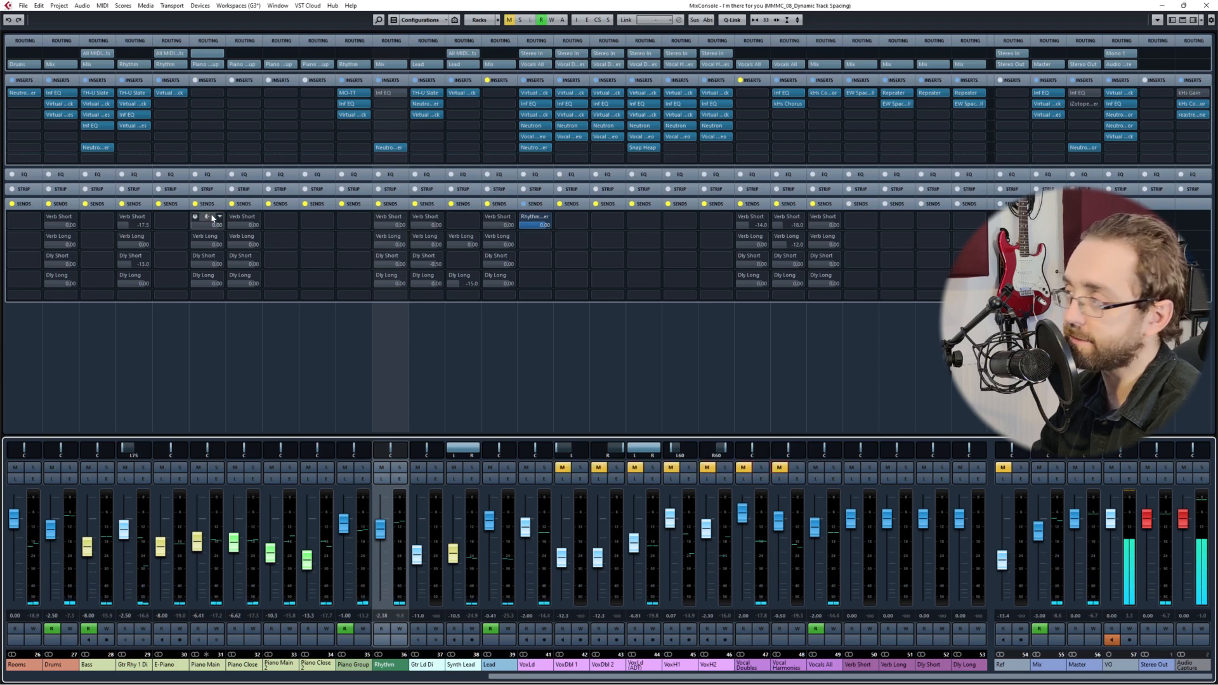
pyautogui.press('KP_1')
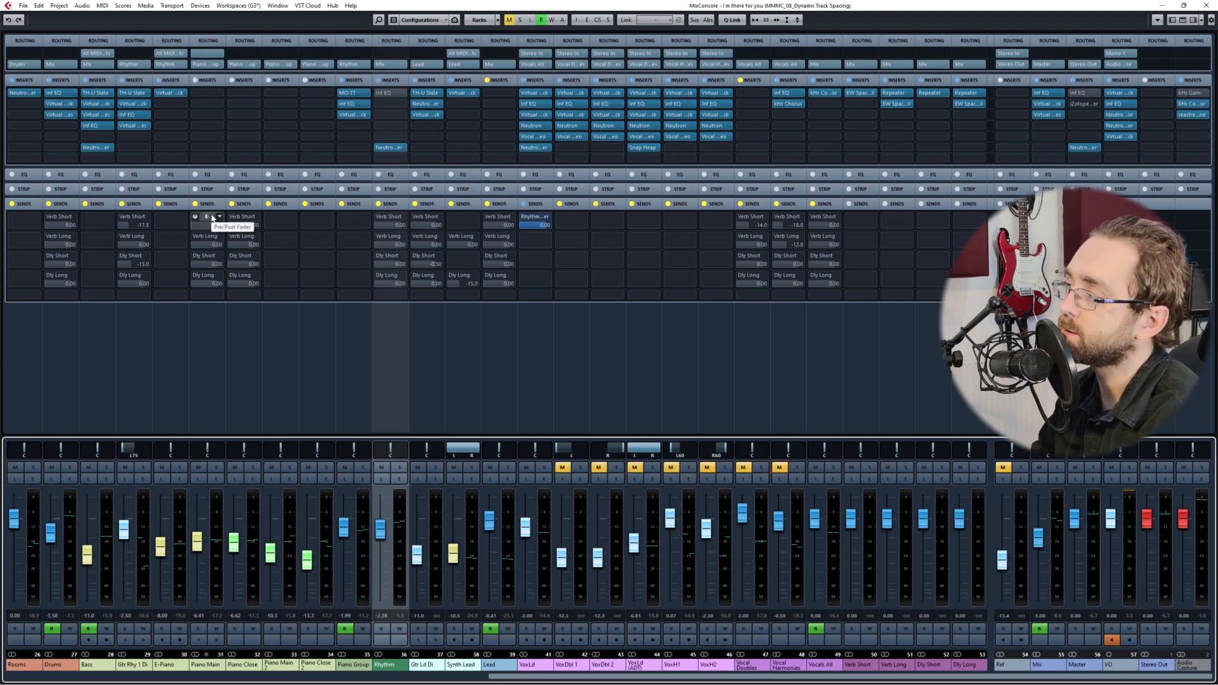
pyautogui.press('space')
# Step: Open the Neutron Equalizer on the Rhythm channel and dismiss its preset manager
pyautogui.click(390, 366)
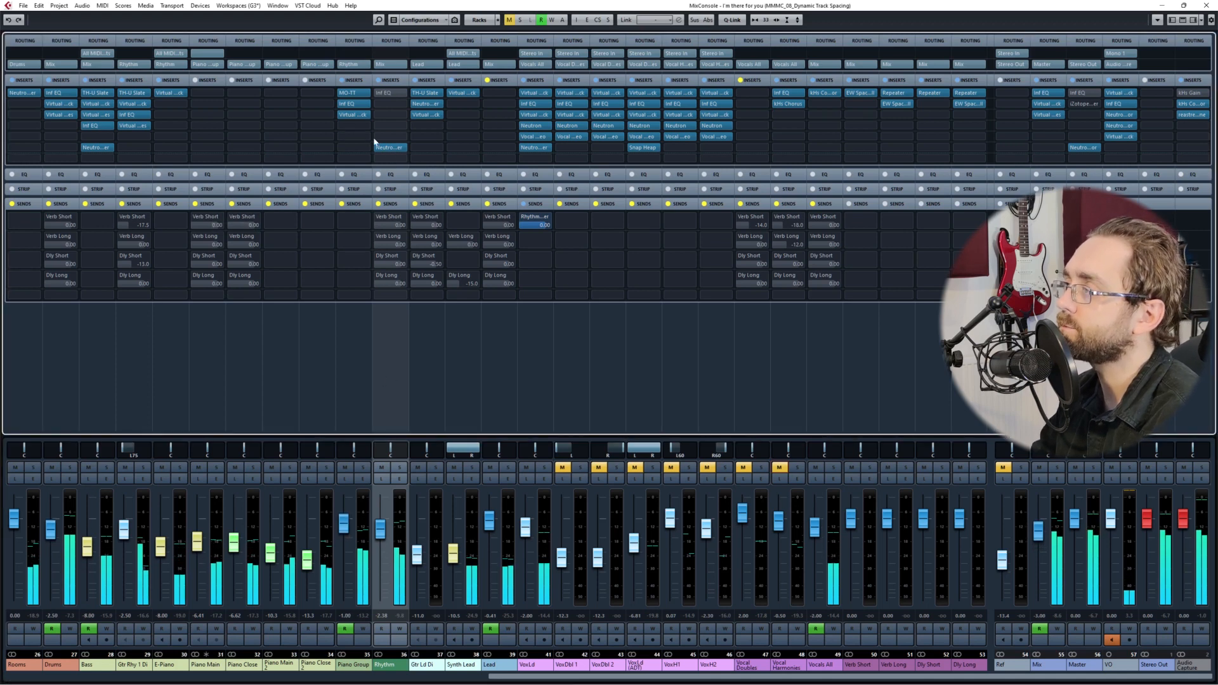
pyautogui.click(390, 148)
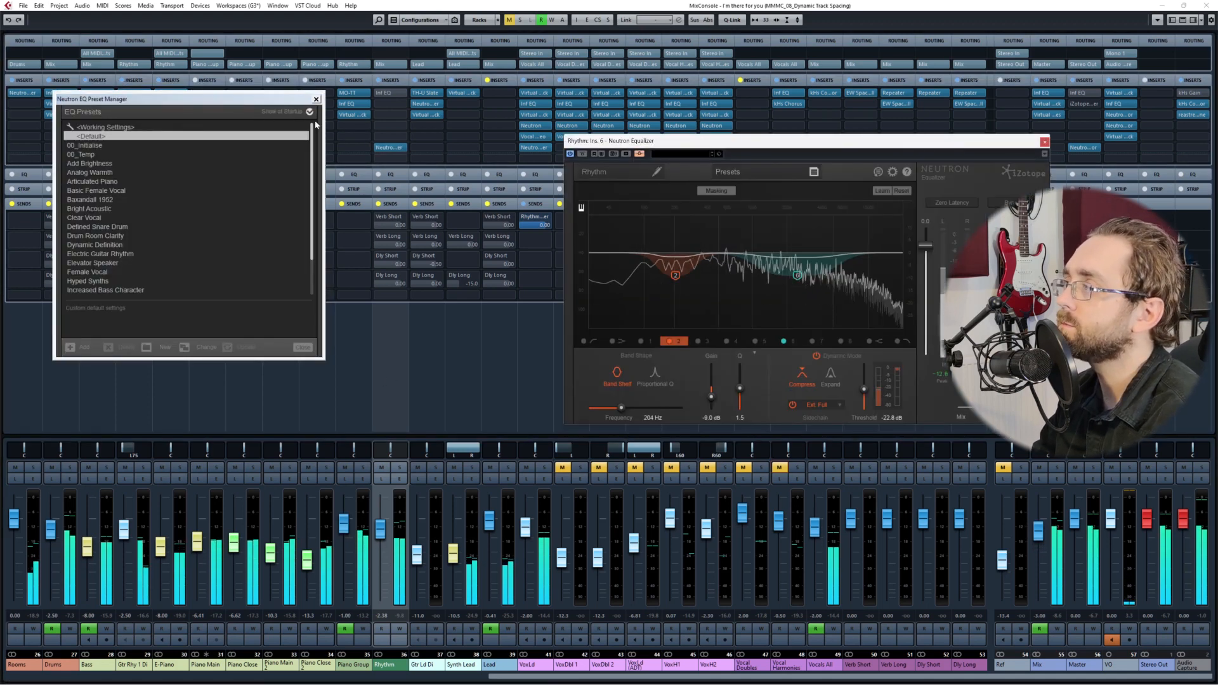
pyautogui.click(316, 99)
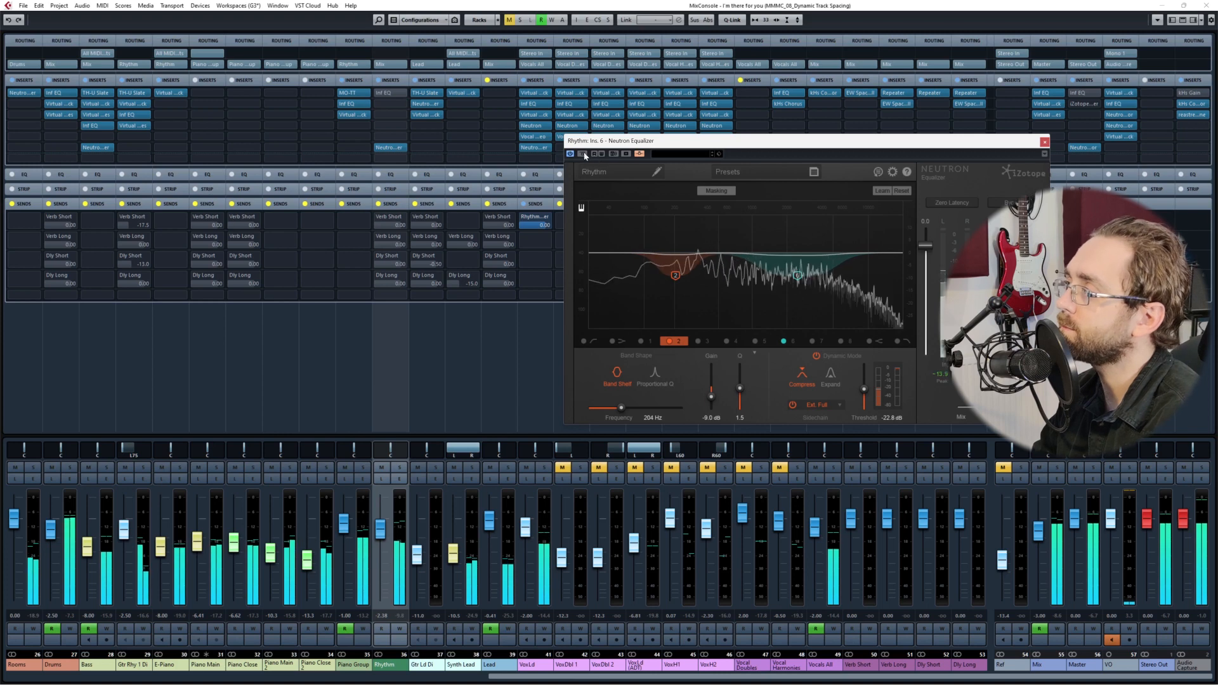
# Step: Compare the full mix twice with the Rhythm equalizer bypassed and active, leaving it active
pyautogui.click(582, 154)
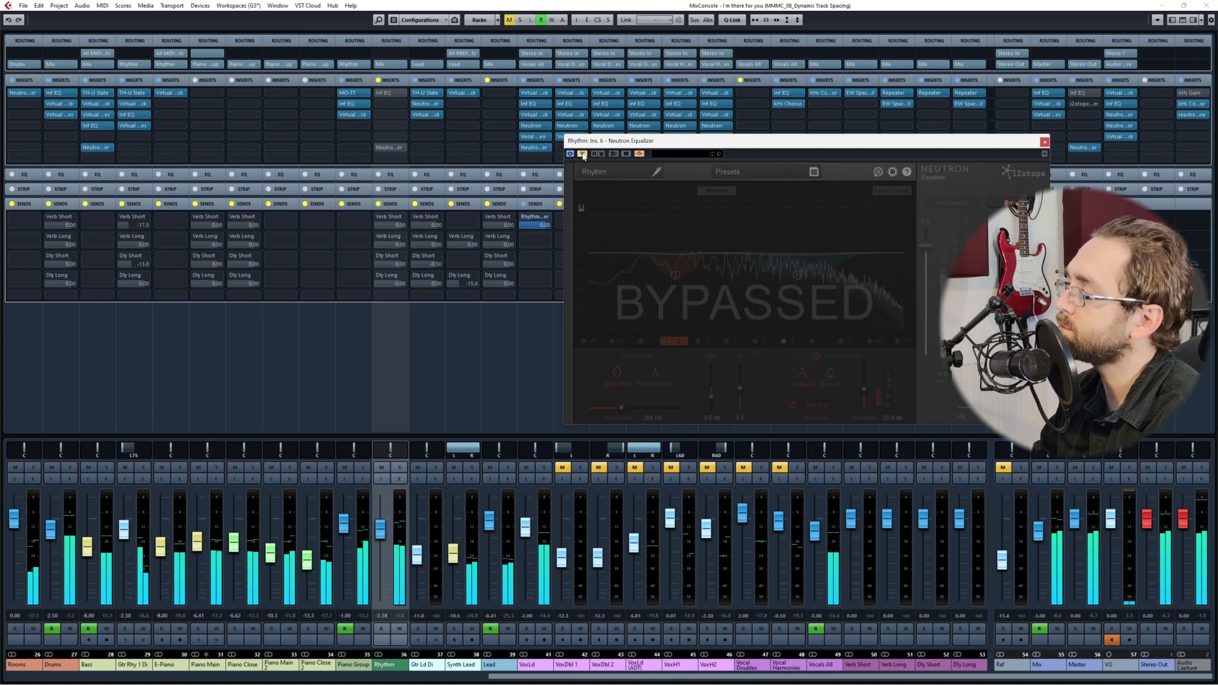
pyautogui.click(583, 154)
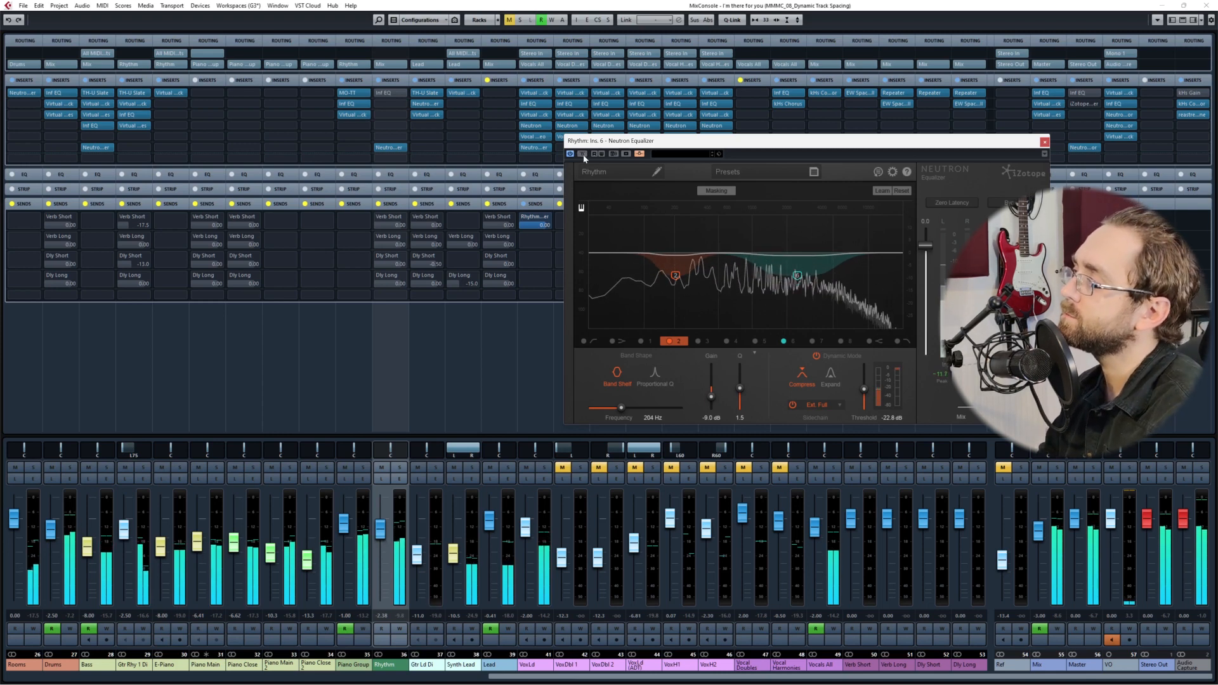
pyautogui.click(583, 155)
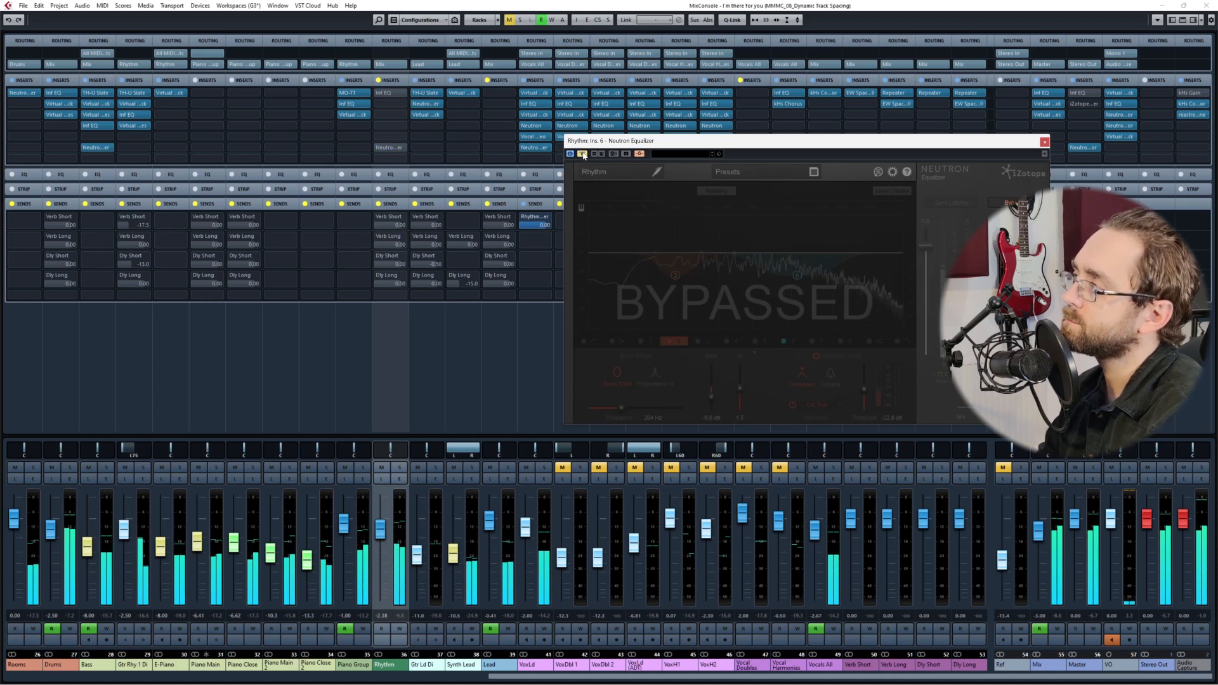
pyautogui.click(583, 154)
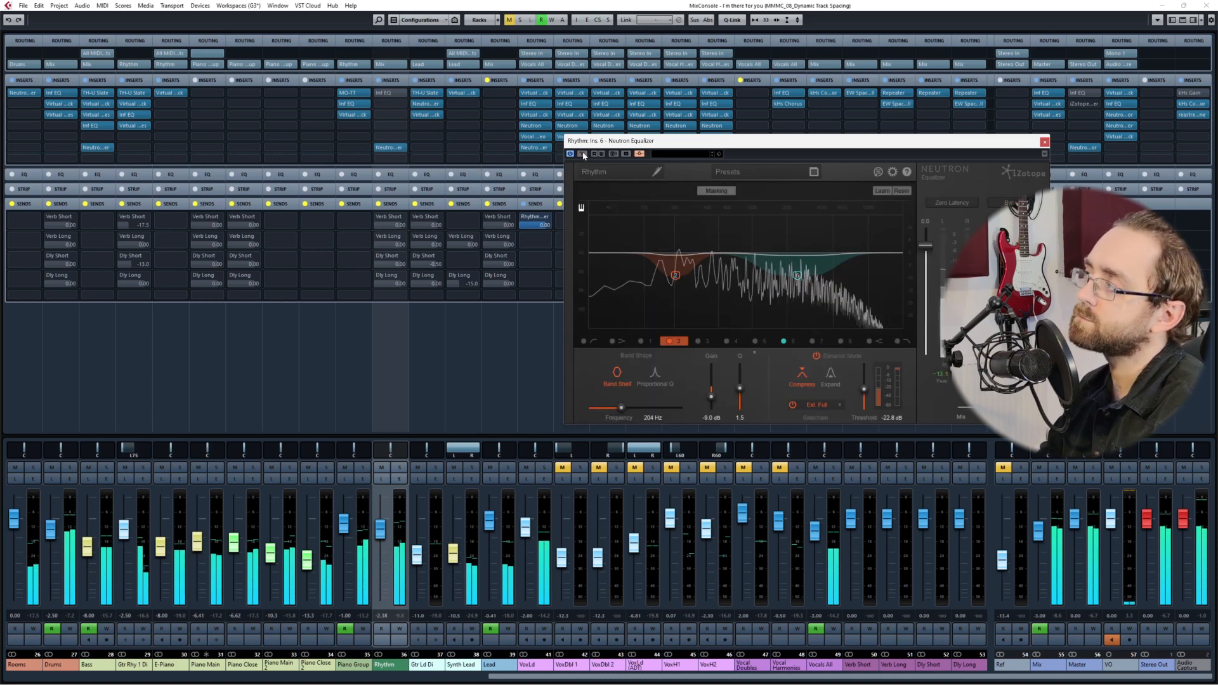